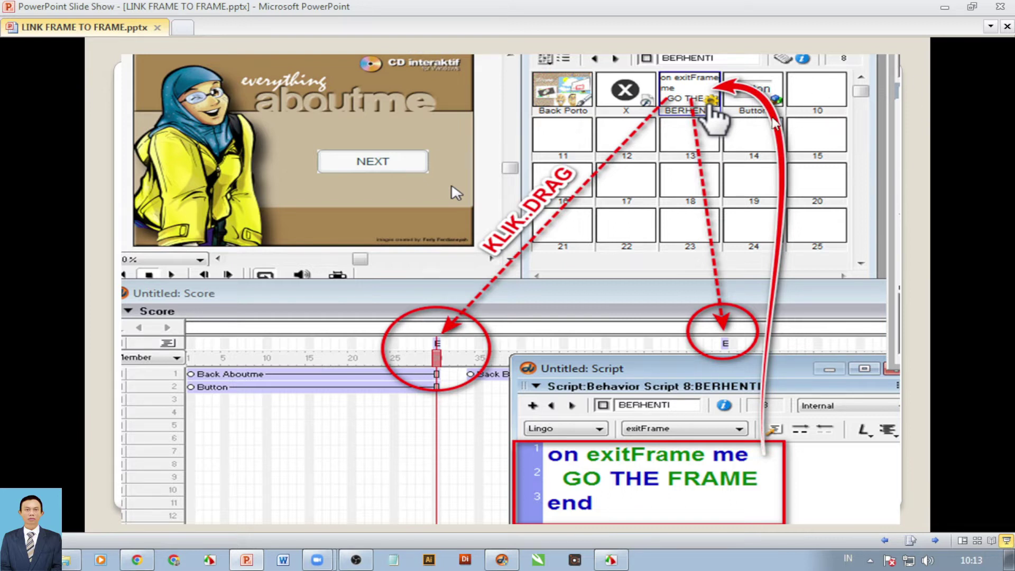
Advance to the CONTOH HASIL slide and play its demo video of linking frames with scripts and buttons
{"action": "left_click", "coordinate": [935, 540]}
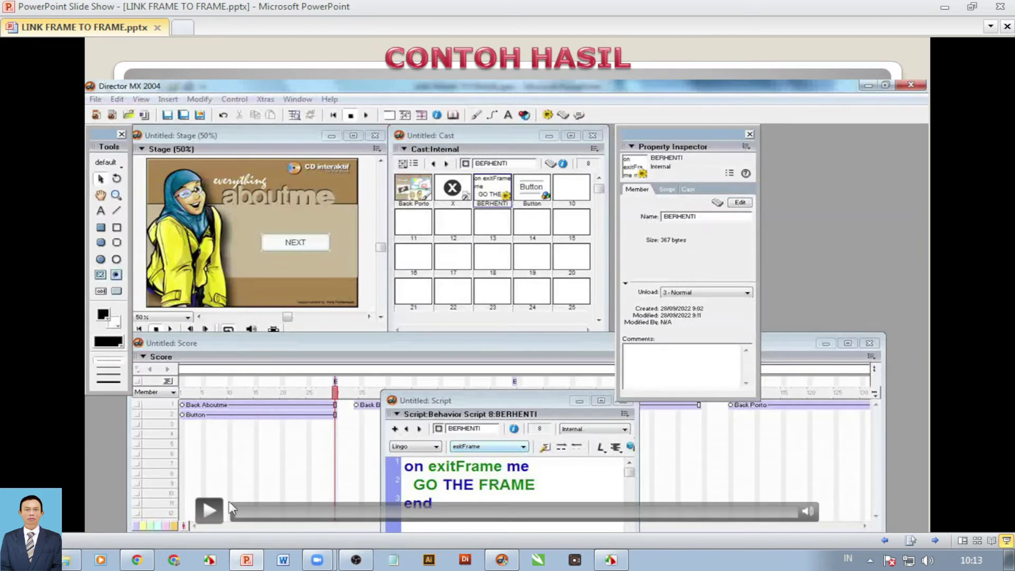
{"action": "left_click", "coordinate": [209, 511]}
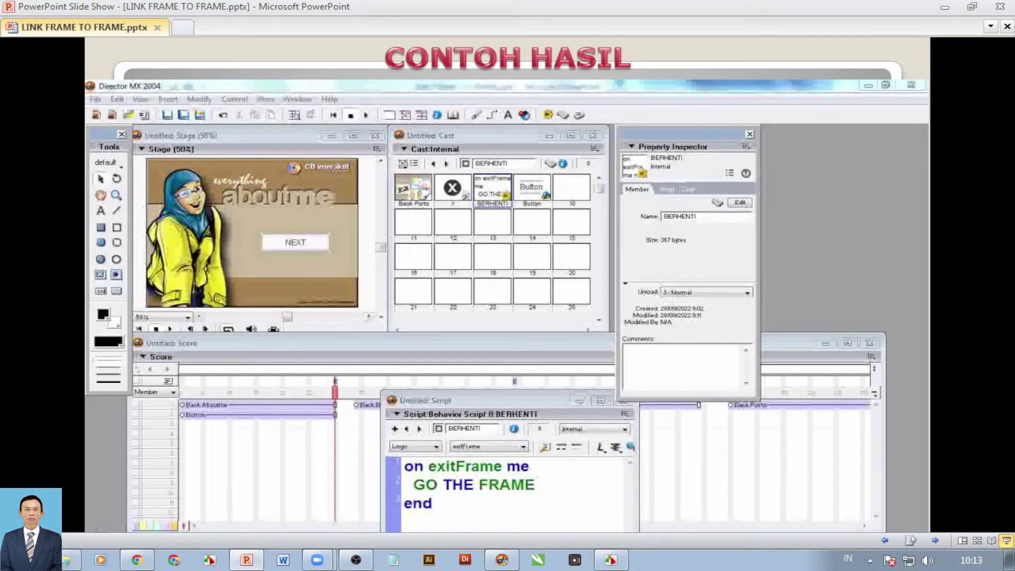
{"action": "mouse_move", "coordinate": [323, 114]}
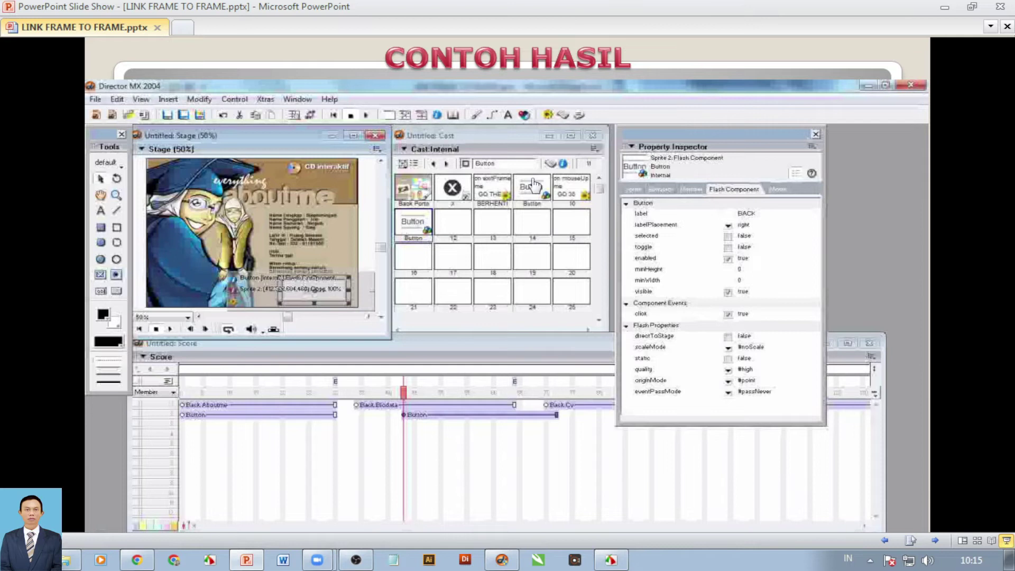
{"action": "mouse_move", "coordinate": [776, 218]}
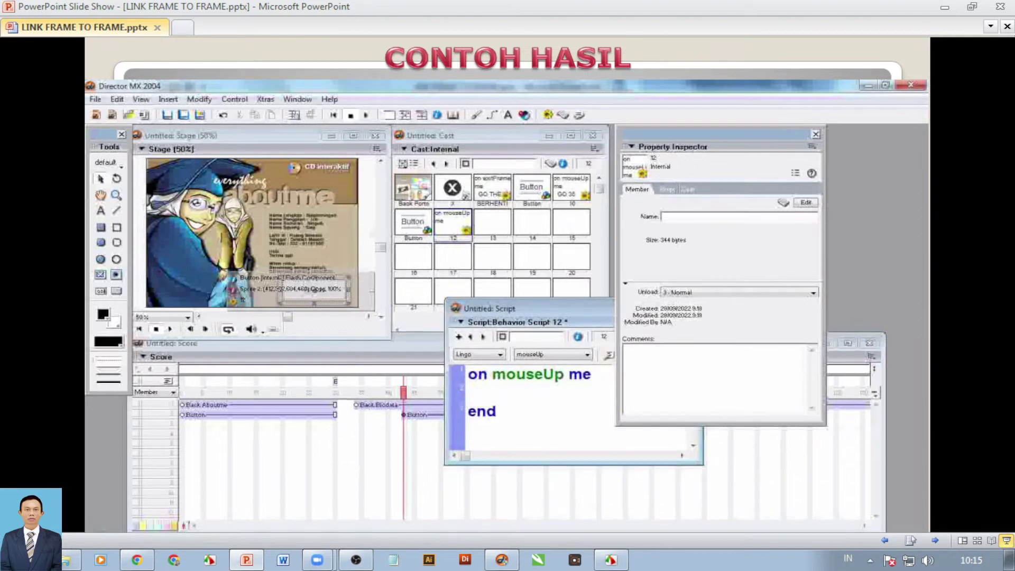
{"action": "mouse_move", "coordinate": [180, 423]}
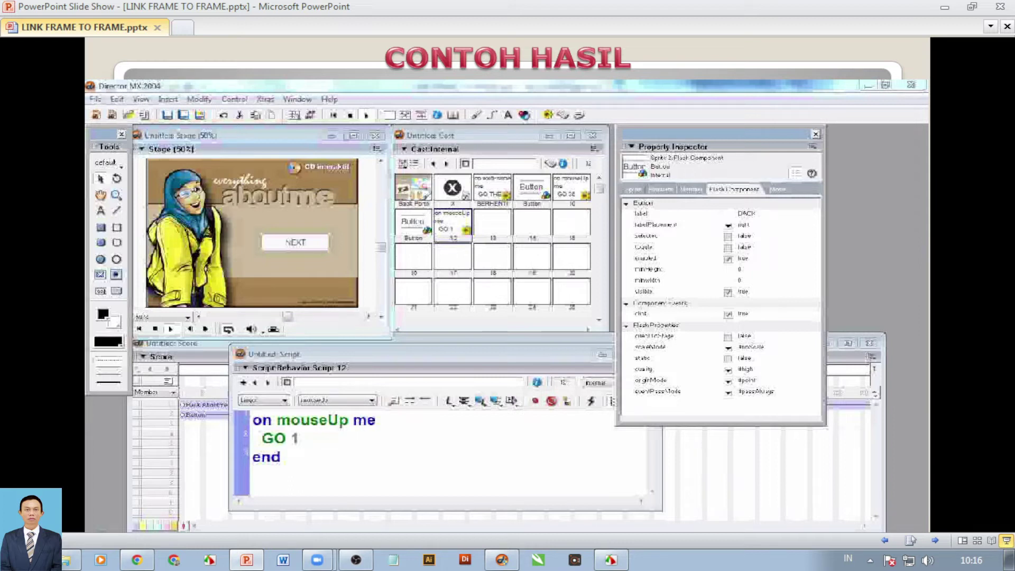
{"action": "mouse_move", "coordinate": [290, 288]}
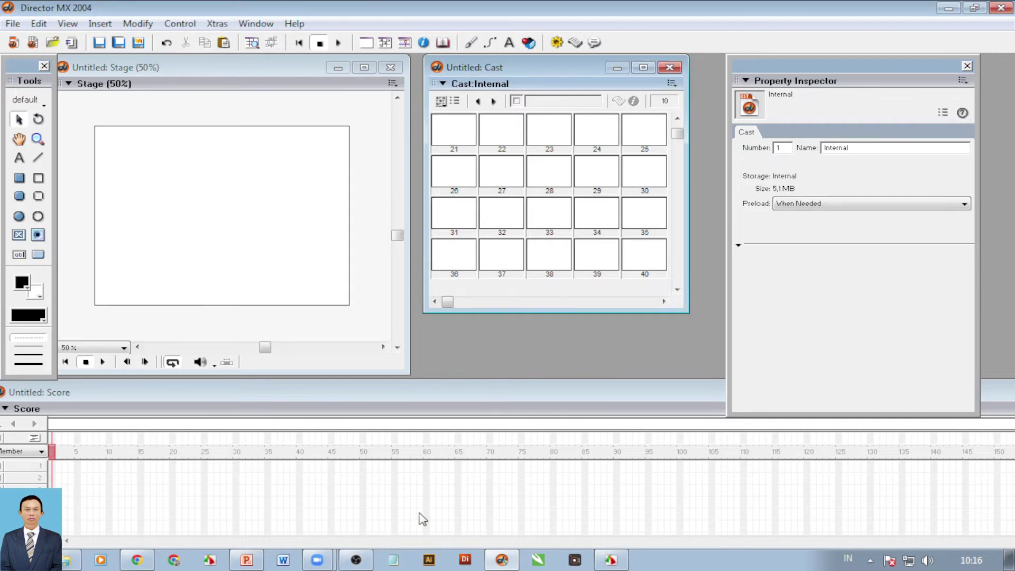
{"action": "key", "text": "alt+Tab"}
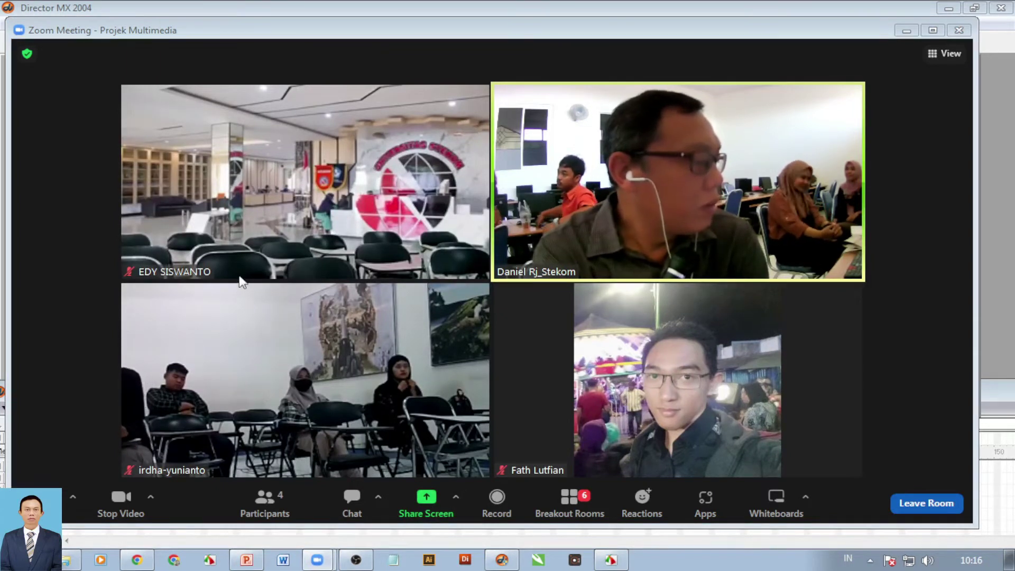
{"action": "key", "text": "alt+Tab"}
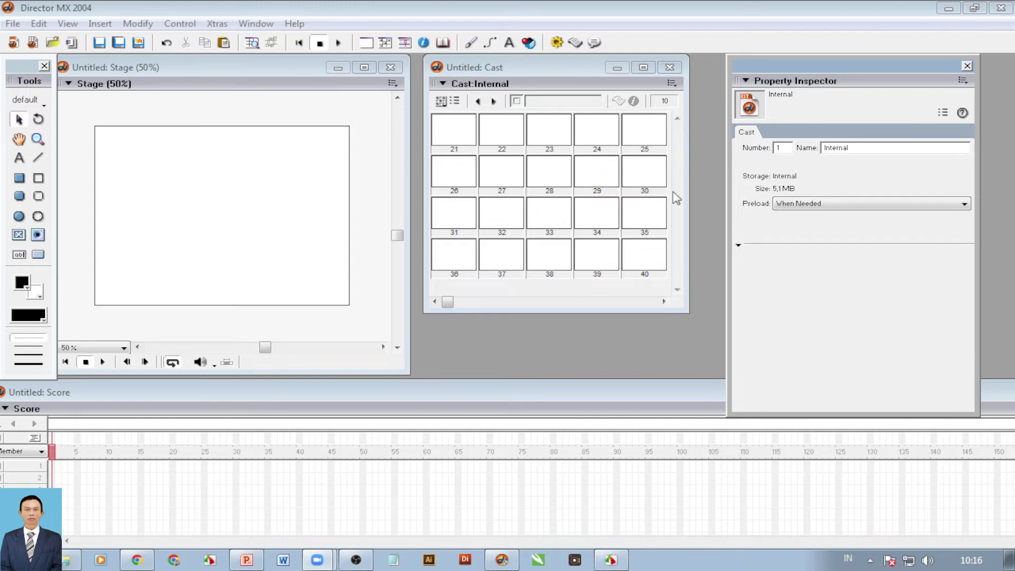
Import Arrow Back1.gif from the PERT3 folder into cast slot 8 as an Animated GIF
{"action": "left_click", "coordinate": [680, 134]}
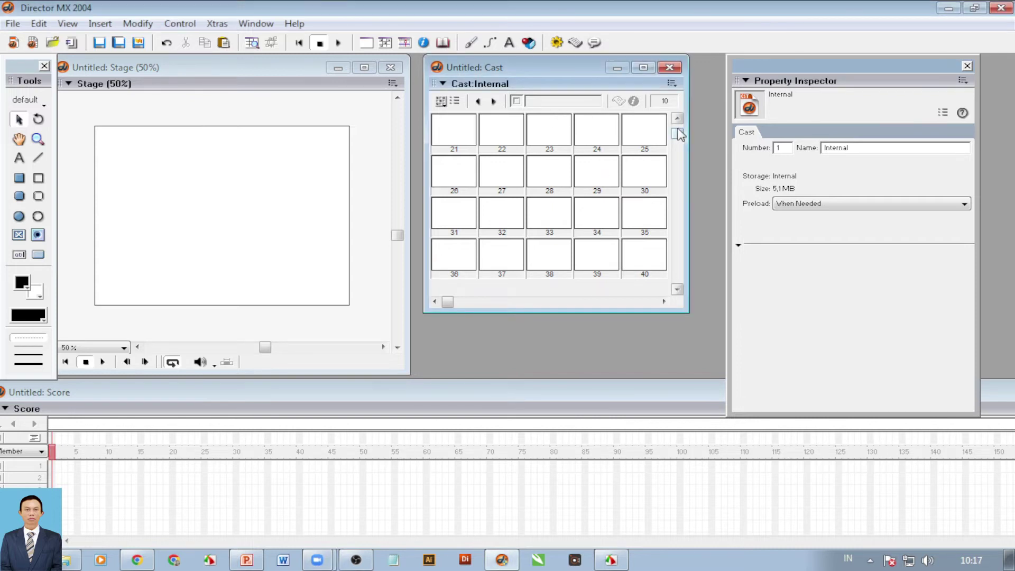
{"action": "left_click_drag", "start_coordinate": [680, 134], "coordinate": [680, 128]}
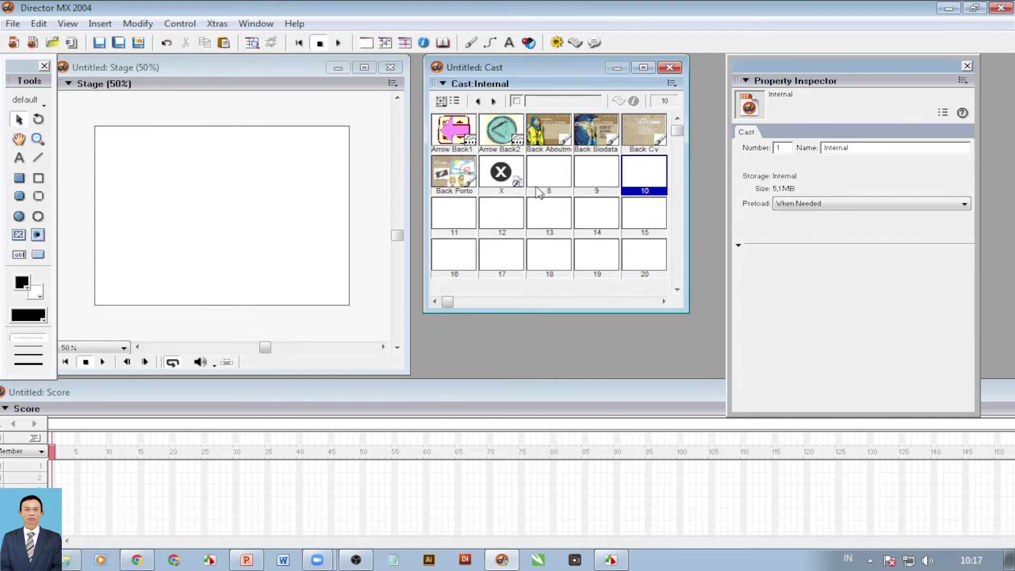
{"action": "right_click", "coordinate": [553, 180]}
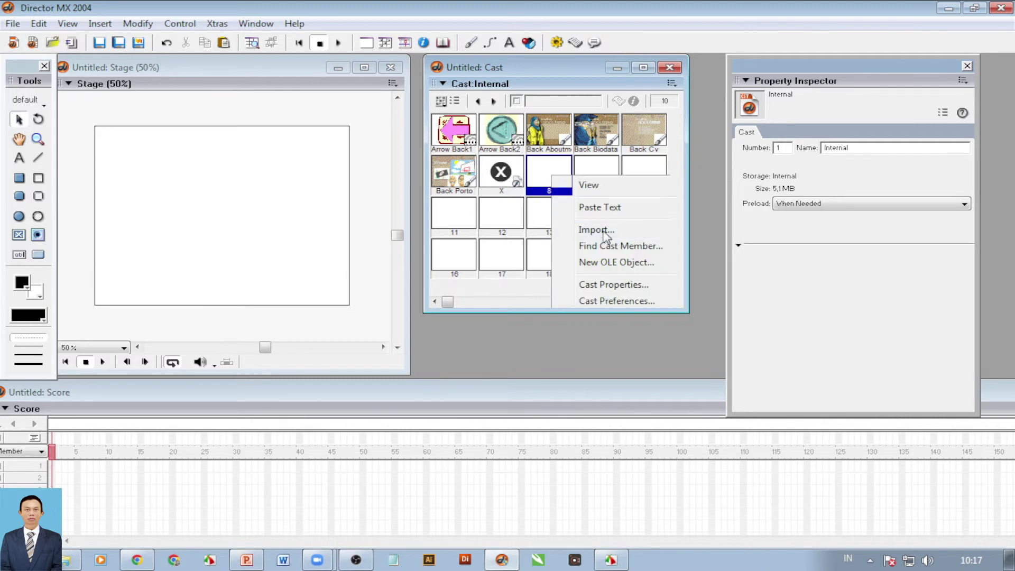
{"action": "left_click", "coordinate": [603, 233]}
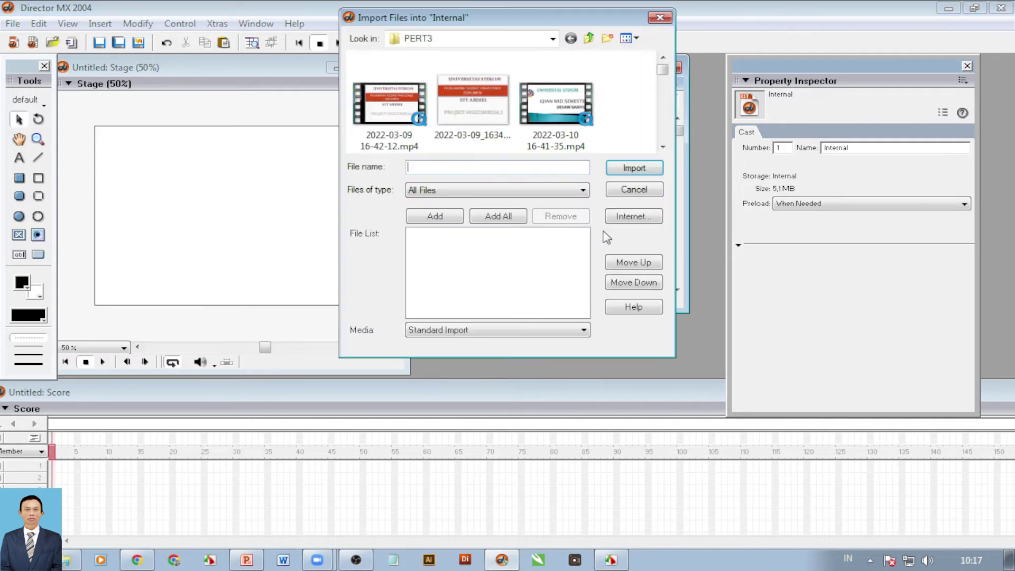
{"action": "left_click", "coordinate": [664, 120]}
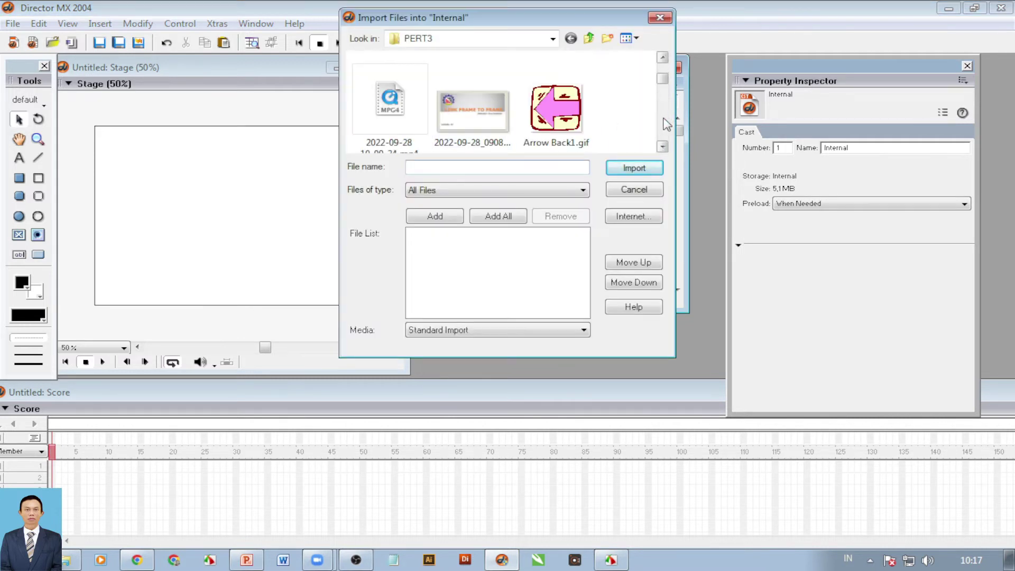
{"action": "left_click", "coordinate": [555, 119]}
{"action": "left_click", "coordinate": [649, 172]}
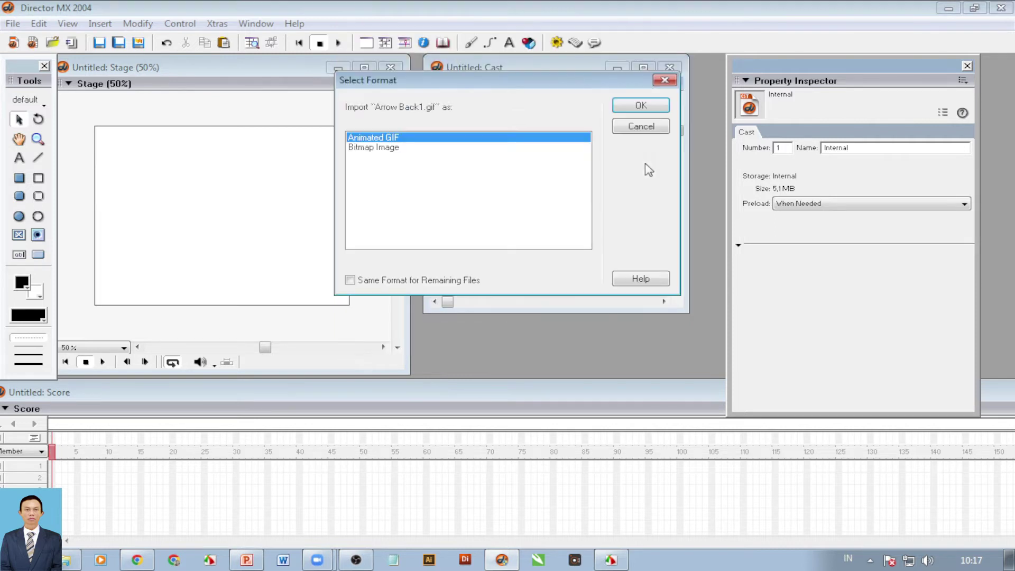
{"action": "left_click", "coordinate": [638, 106]}
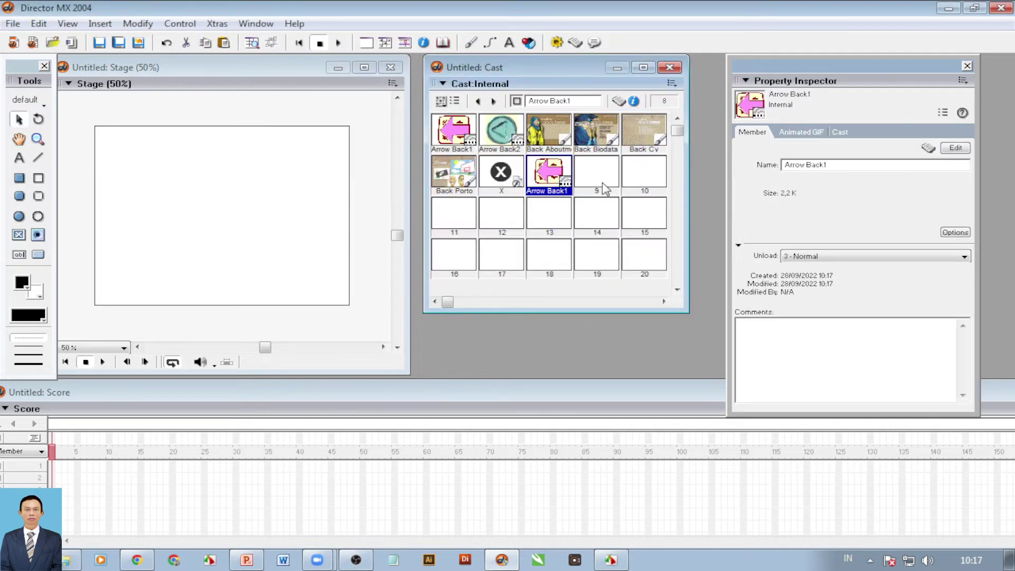
{"action": "right_click", "coordinate": [552, 183]}
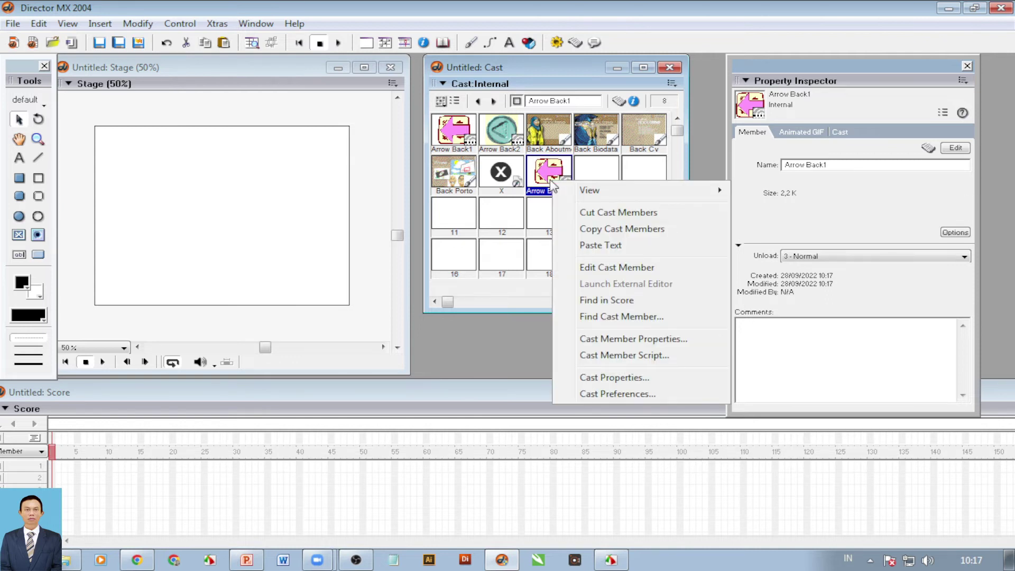
{"action": "left_click", "coordinate": [596, 170]}
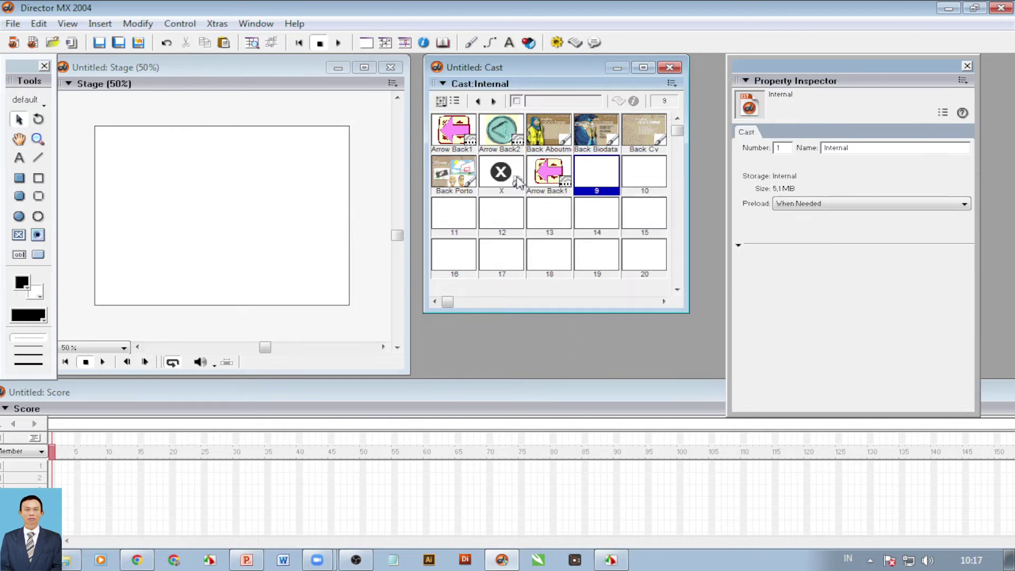
Switch the stage zoom to 100% and restore it to 50%
{"action": "left_click", "coordinate": [340, 222]}
{"action": "left_click_drag", "start_coordinate": [782, 62], "coordinate": [632, 69]}
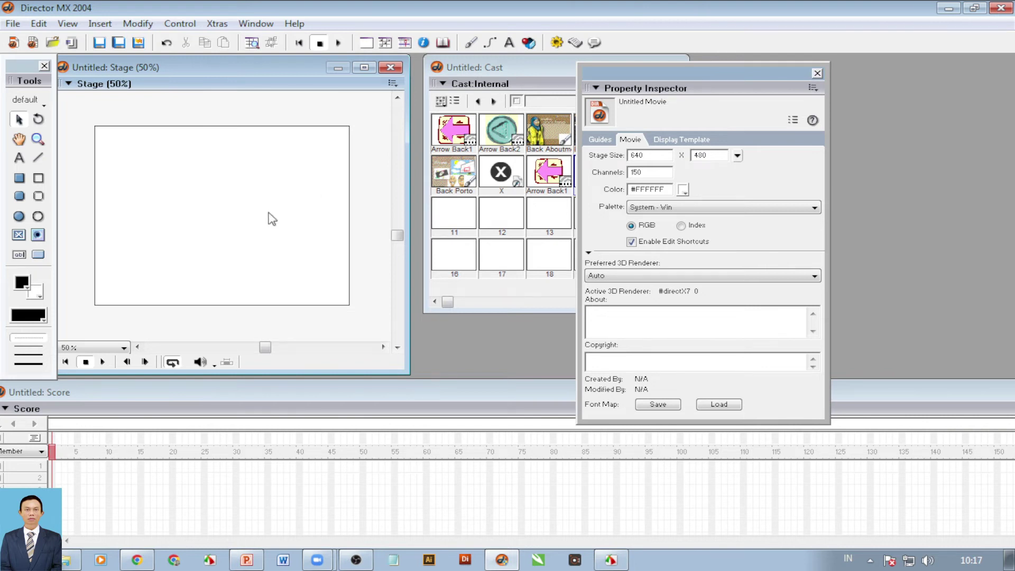
{"action": "left_click", "coordinate": [126, 349]}
{"action": "left_click", "coordinate": [103, 390]}
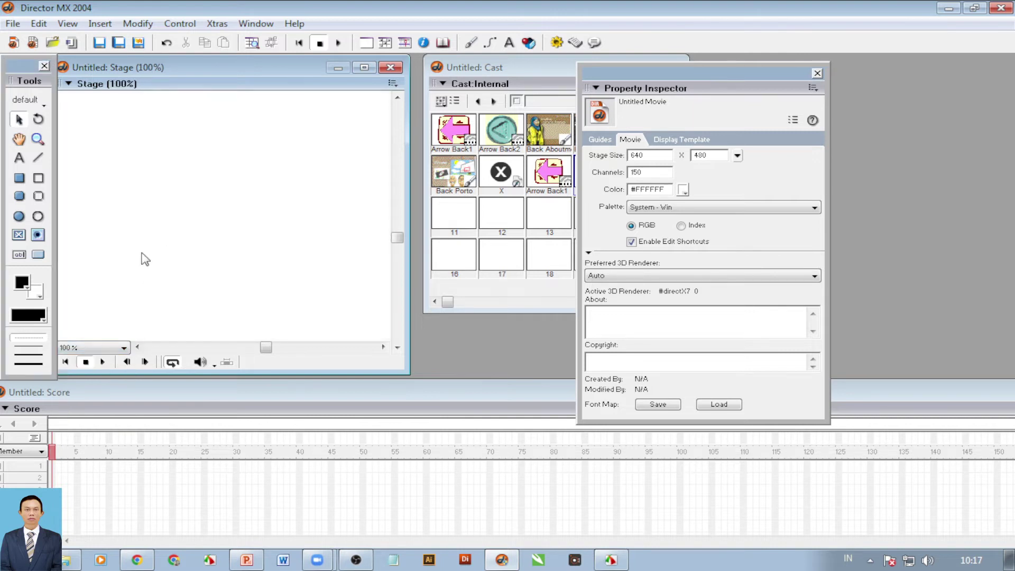
{"action": "left_click", "coordinate": [124, 348]}
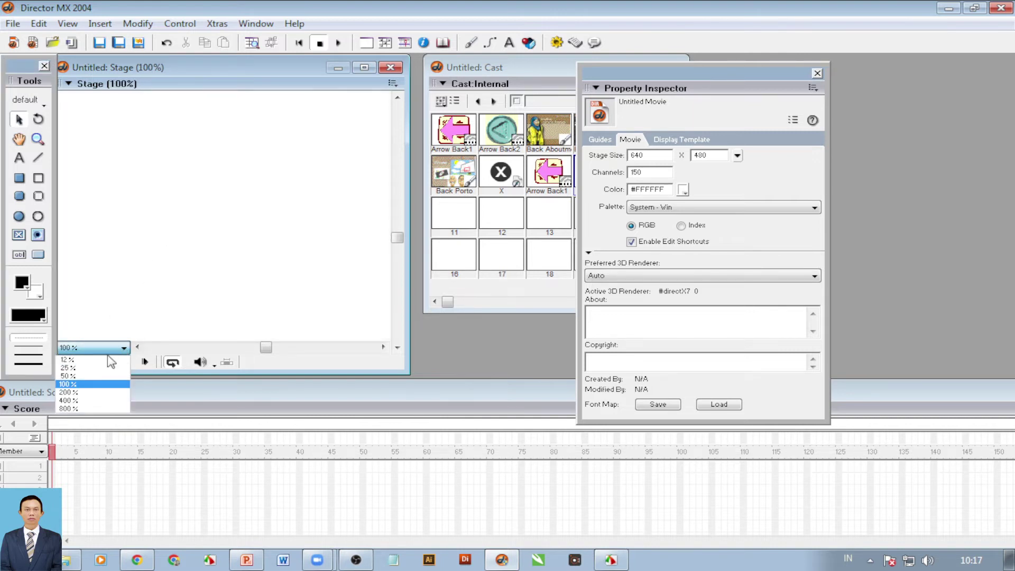
{"action": "left_click", "coordinate": [99, 382]}
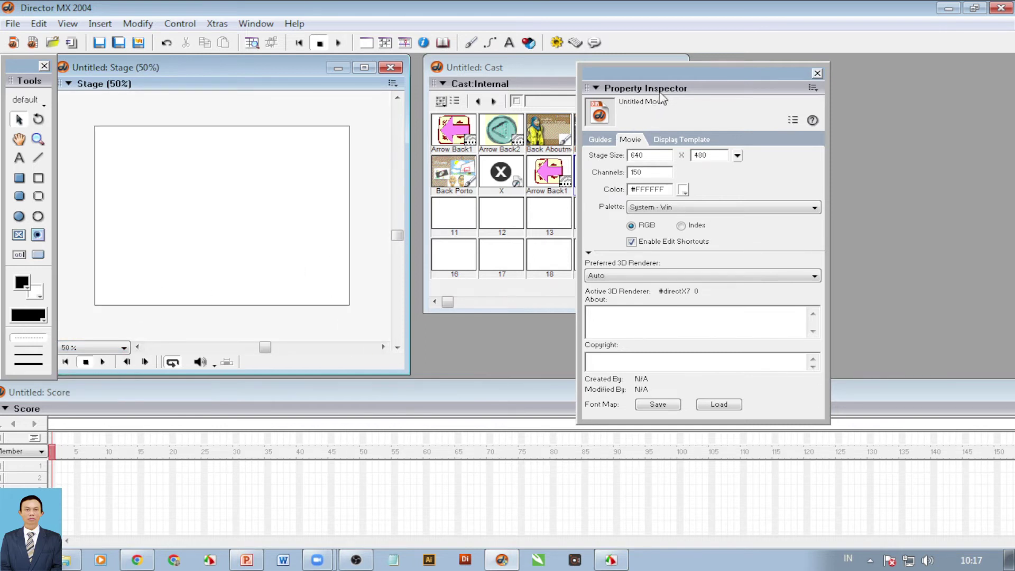
{"action": "left_click_drag", "start_coordinate": [665, 73], "coordinate": [821, 82]}
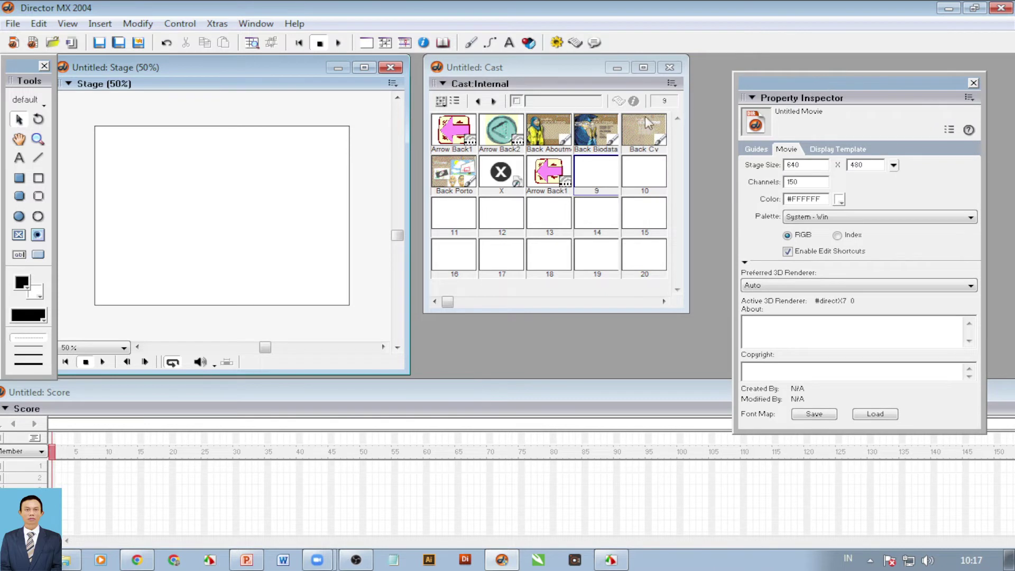
Place the Back Aboutme, Back Biodata and Back Porto images in score channel 1, starting at frames 1, 35 and 70
{"action": "left_click_drag", "start_coordinate": [551, 141], "coordinate": [226, 220]}
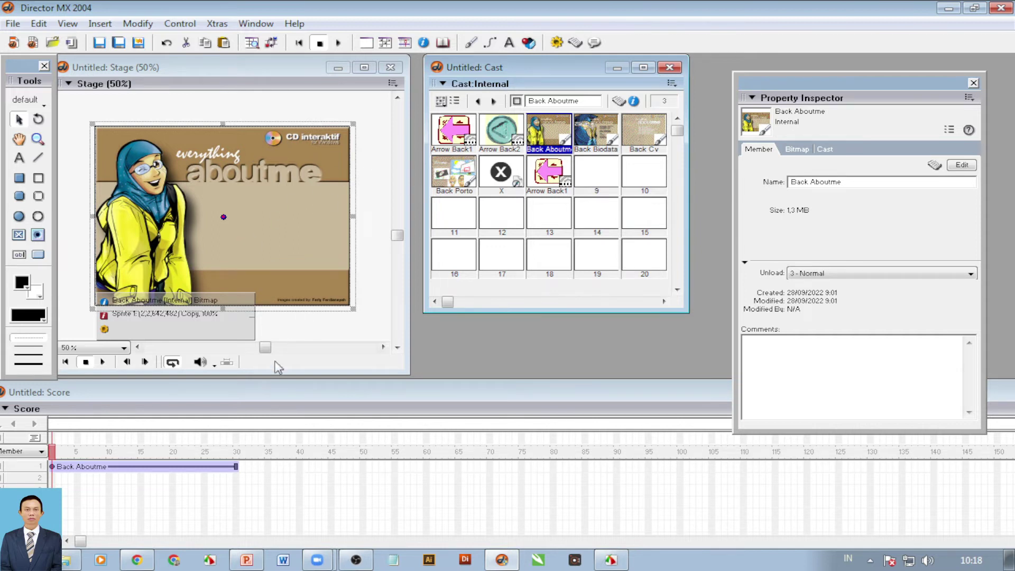
{"action": "left_click_drag", "start_coordinate": [593, 136], "coordinate": [282, 468]}
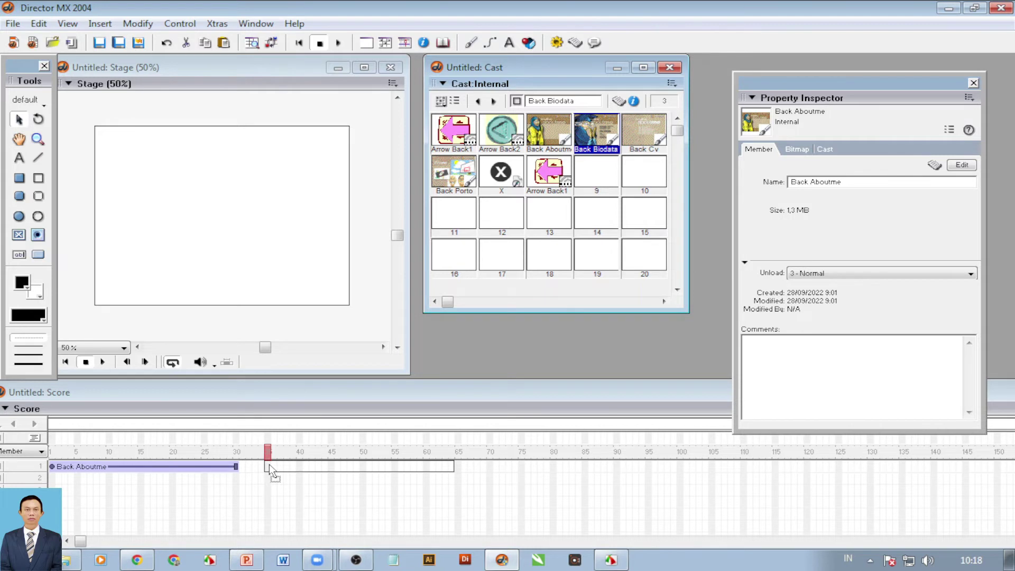
{"action": "left_click_drag", "start_coordinate": [269, 465], "coordinate": [269, 464]}
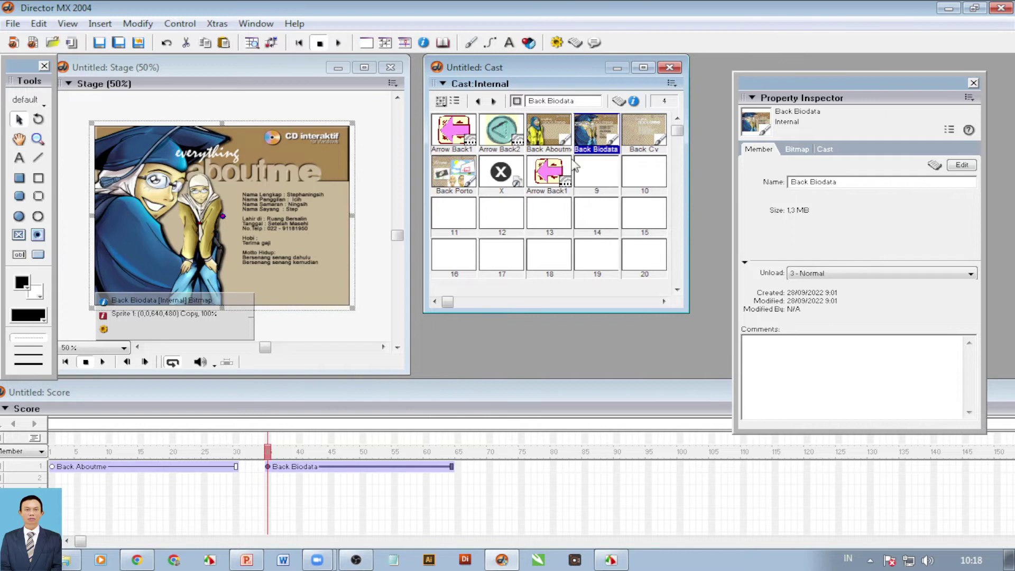
{"action": "left_click_drag", "start_coordinate": [447, 177], "coordinate": [493, 468]}
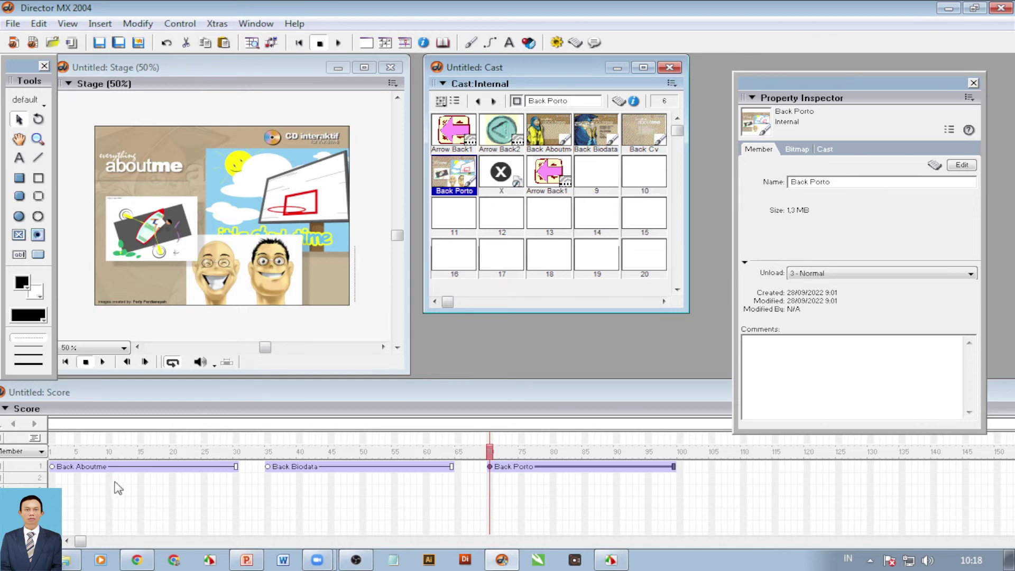
Check the three background sprites in the score and play the movie from the start, stopping it during Back Biodata
{"action": "left_click", "coordinate": [123, 467]}
{"action": "left_click", "coordinate": [342, 470]}
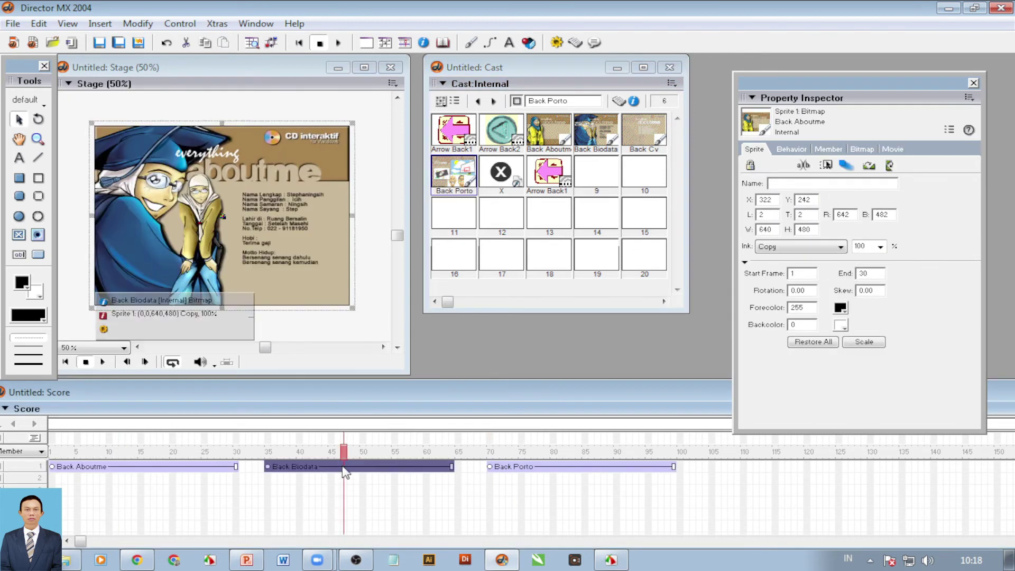
{"action": "left_click", "coordinate": [497, 470]}
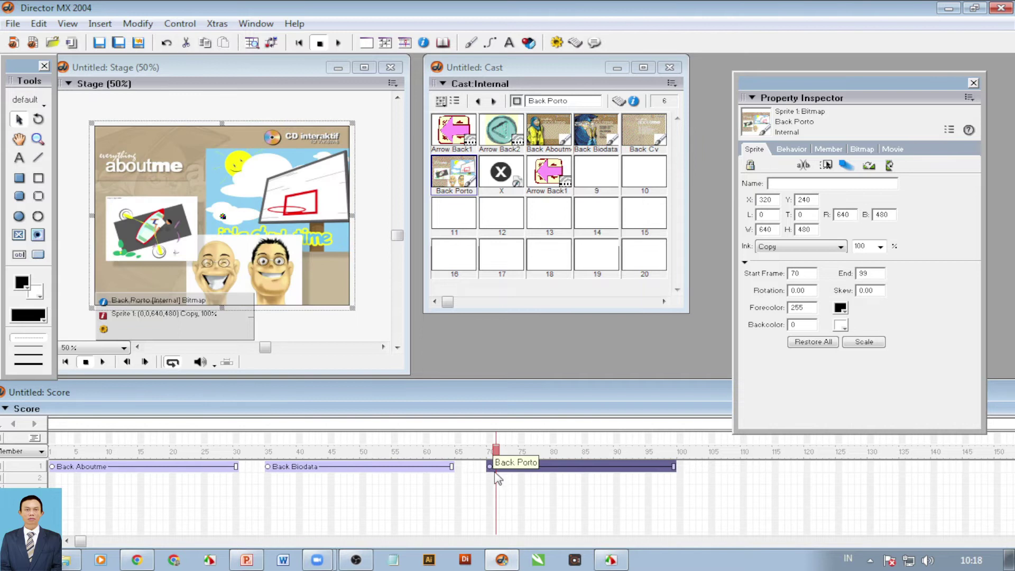
{"action": "left_click", "coordinate": [299, 43]}
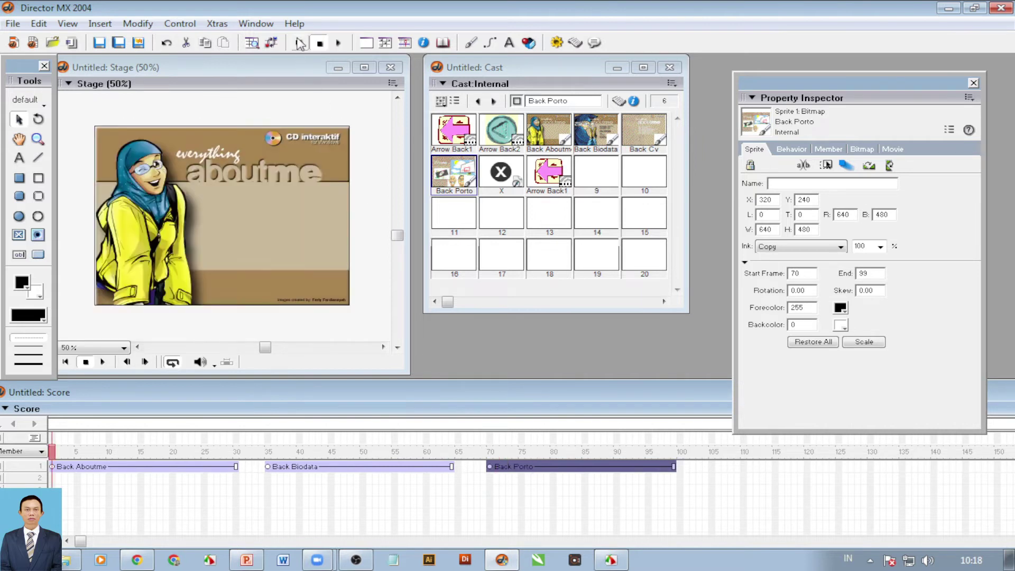
{"action": "left_click", "coordinate": [340, 44]}
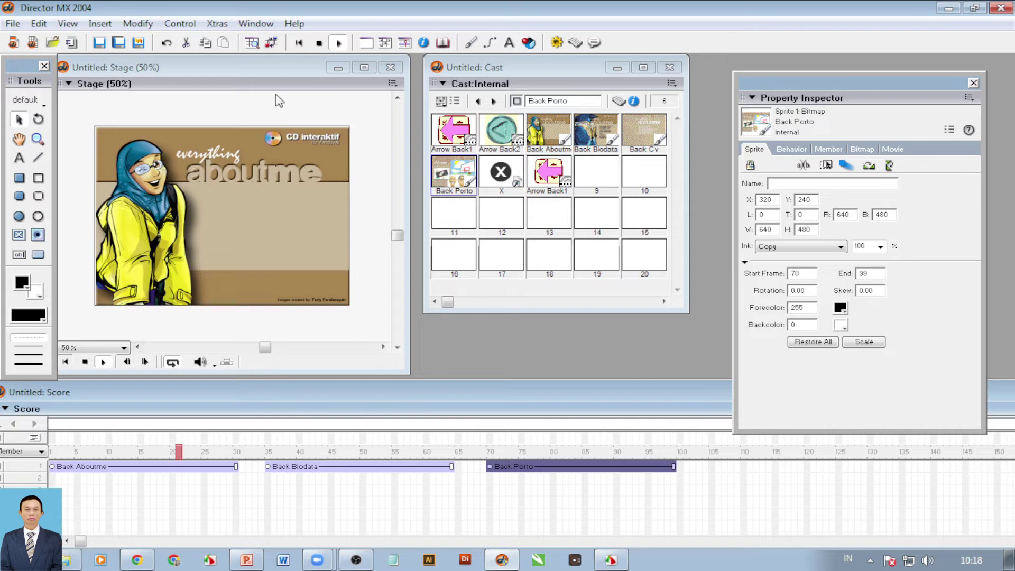
{"action": "left_click", "coordinate": [321, 43]}
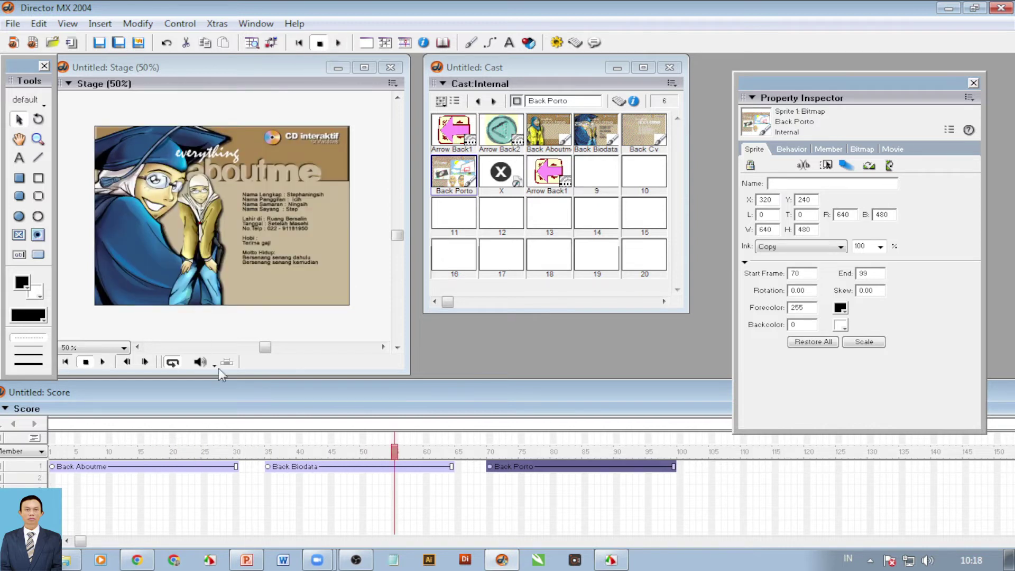
Add an exitFrame behavior script with the command GO THE FRAME at frame 30, the end of the Back Aboutme sprite
{"action": "left_click", "coordinate": [232, 439]}
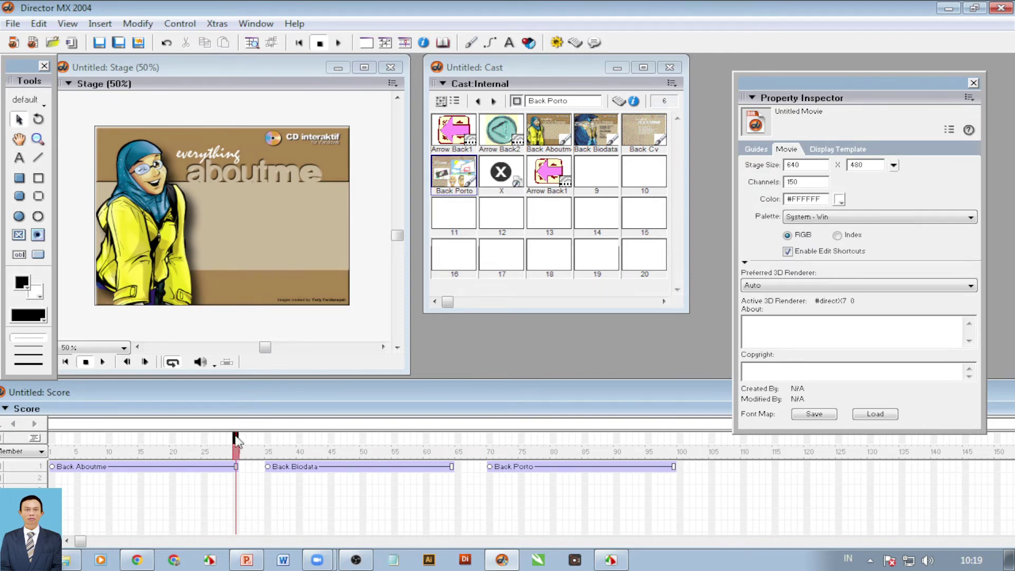
{"action": "double_click", "coordinate": [236, 438]}
{"action": "left_click_drag", "start_coordinate": [294, 398], "coordinate": [499, 119]}
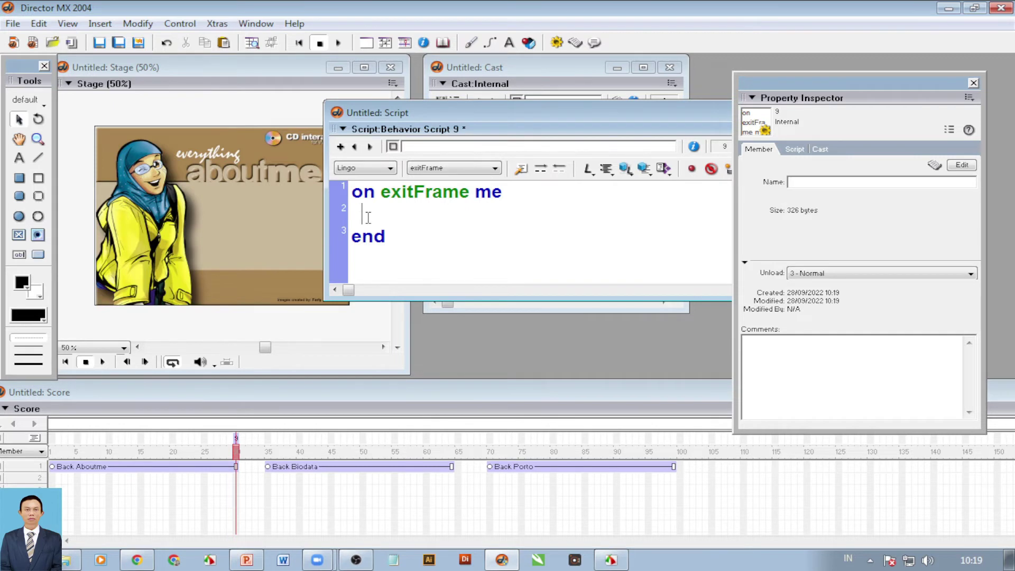
{"action": "type", "text": "GO THE"}
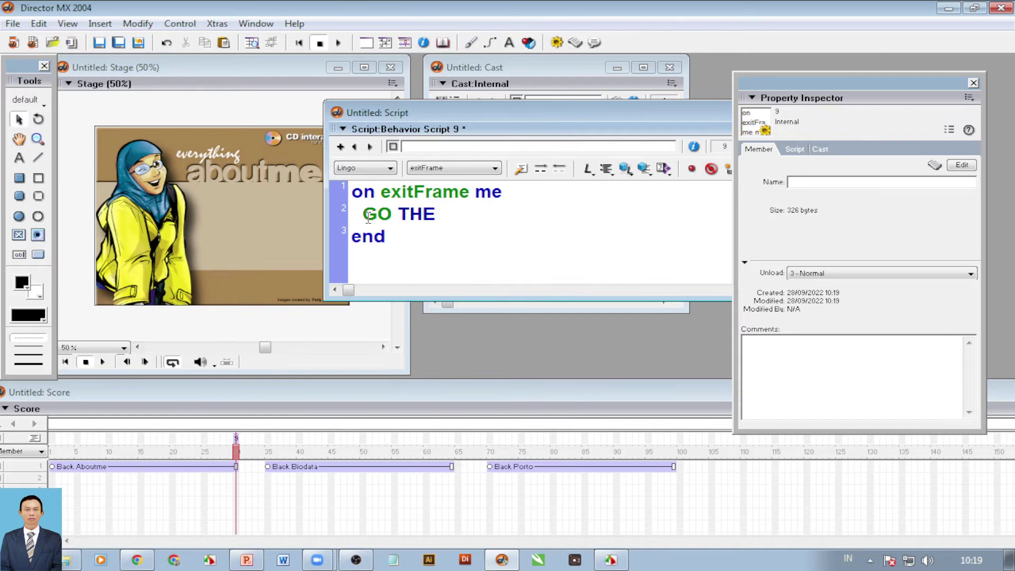
{"action": "type", "text": " FRAME"}
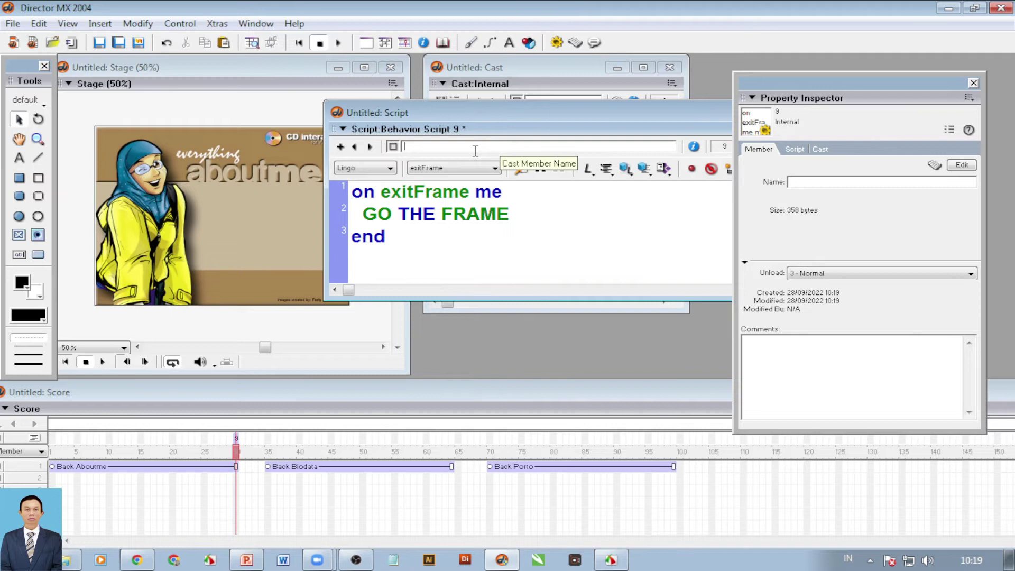
Name the exitFrame script STOP and assign it as frame script at frames 64 and 99, the ends of Back Biodata and Back Porto
{"action": "type", "text": "s"}
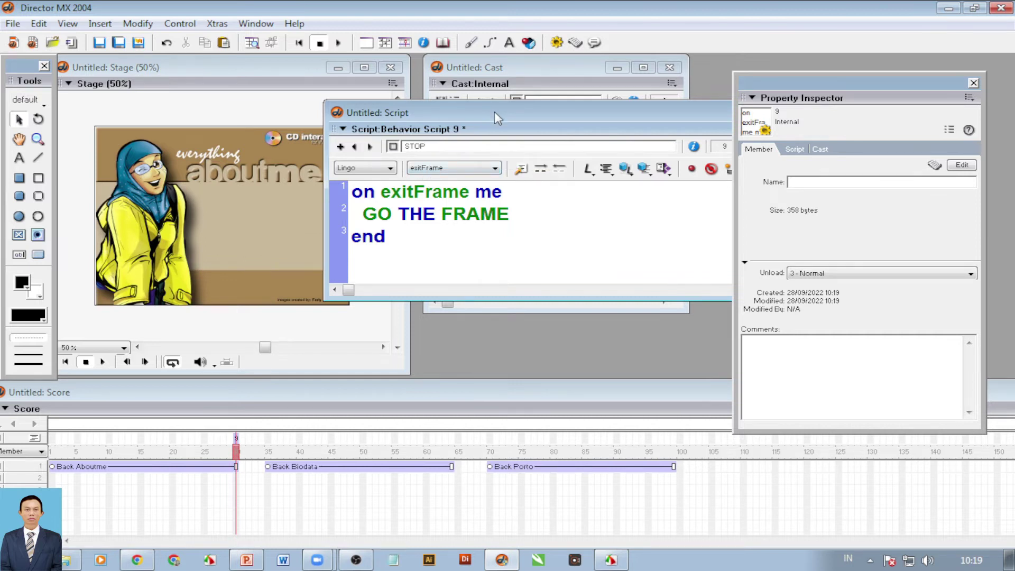
{"action": "left_click_drag", "start_coordinate": [494, 113], "coordinate": [364, 130]}
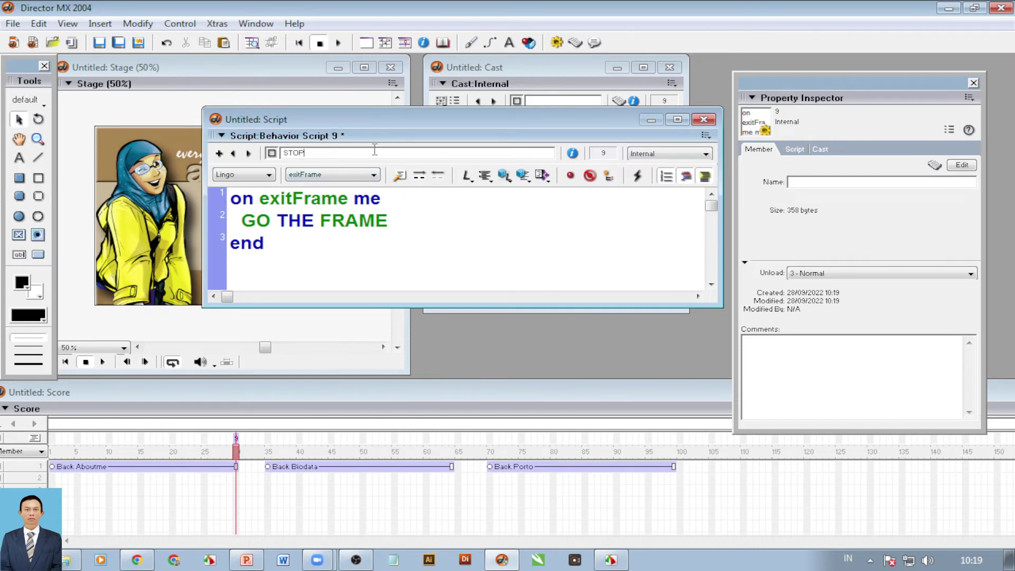
{"action": "left_click", "coordinate": [696, 120]}
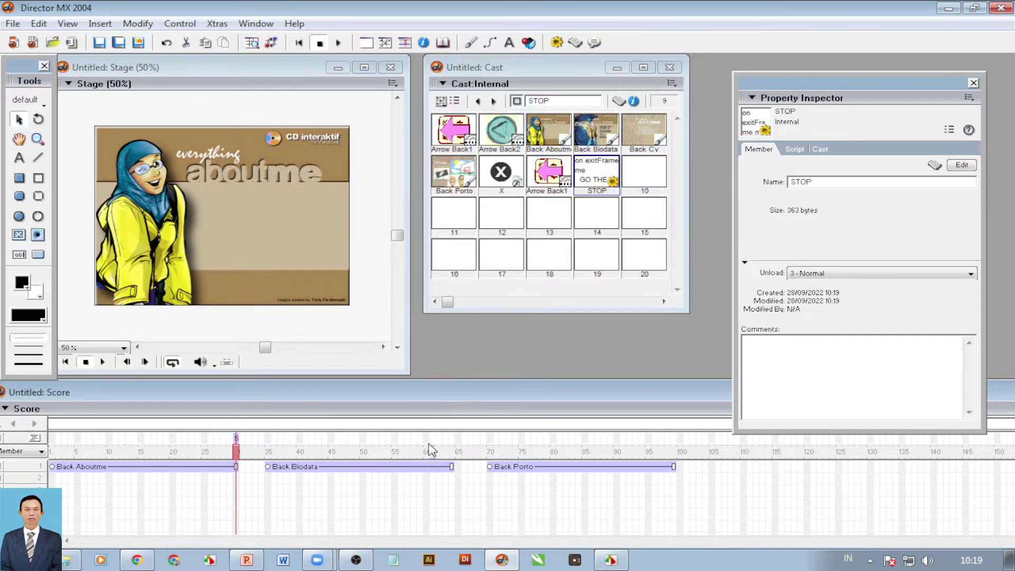
{"action": "left_click_drag", "start_coordinate": [597, 175], "coordinate": [451, 439]}
{"action": "left_click_drag", "start_coordinate": [608, 264], "coordinate": [674, 439]}
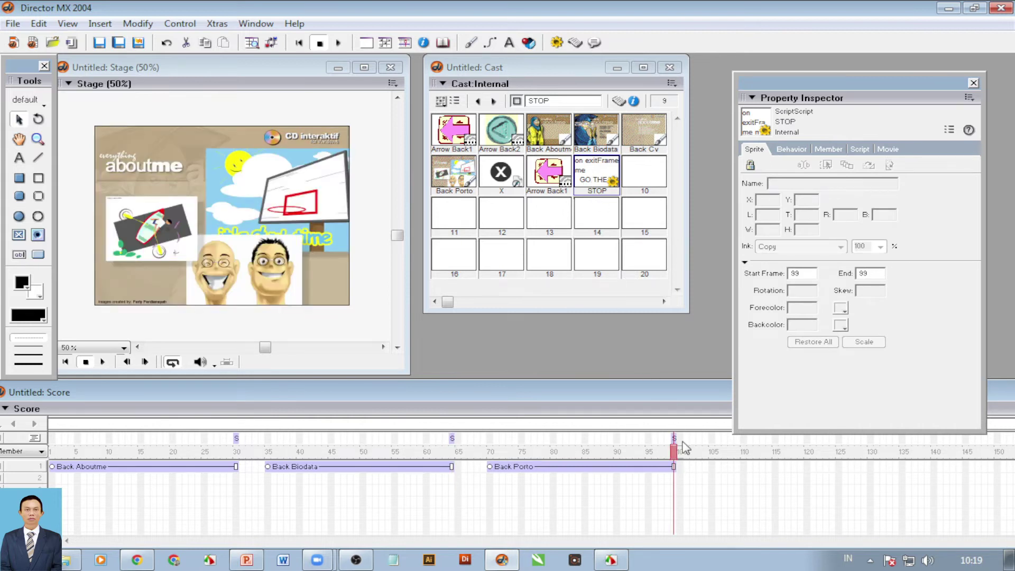
Play the movie from the start to check the stop on Back Aboutme, and rewind it to frame 1
{"action": "left_click", "coordinate": [299, 43]}
{"action": "left_click", "coordinate": [338, 43]}
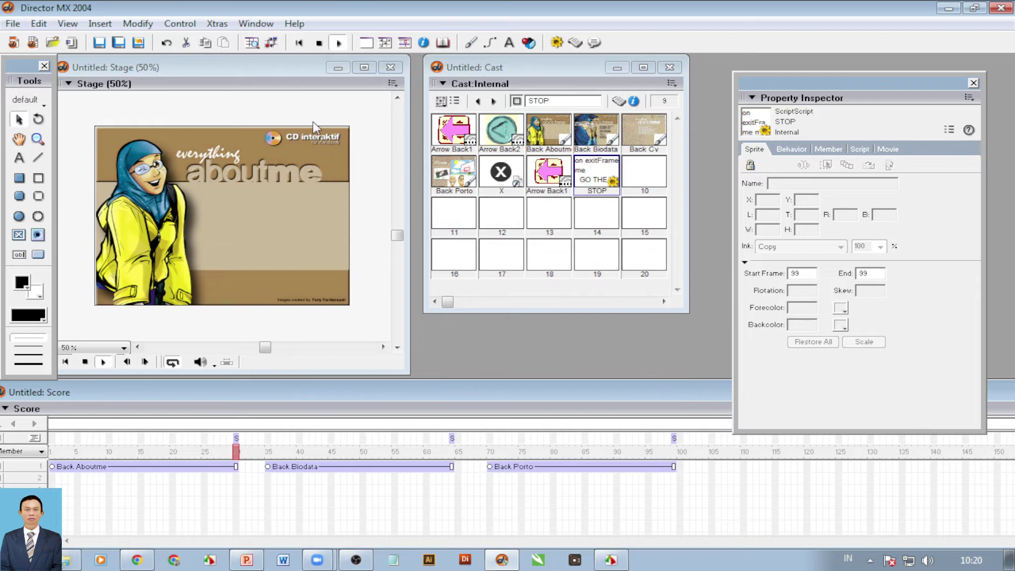
{"action": "left_click", "coordinate": [300, 43]}
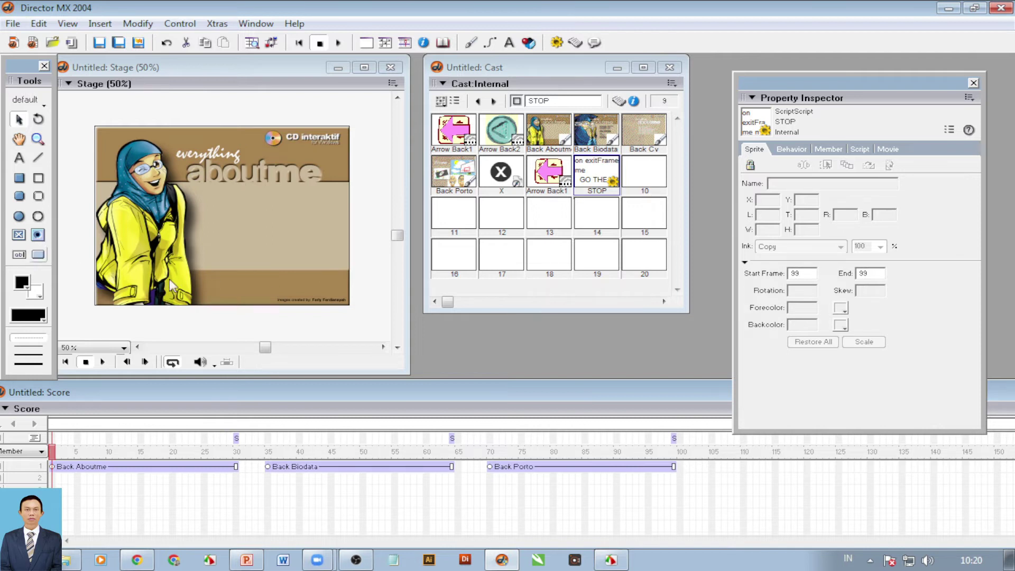
Add a Button component about 216 by 52 pixels below the title on the Back Aboutme page
{"action": "left_click", "coordinate": [37, 254]}
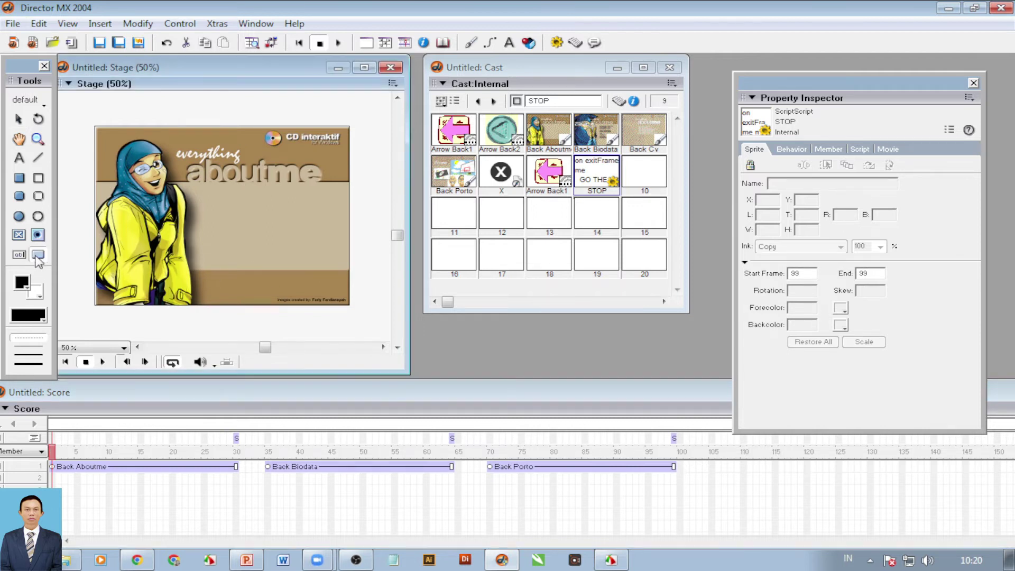
{"action": "left_click", "coordinate": [270, 199]}
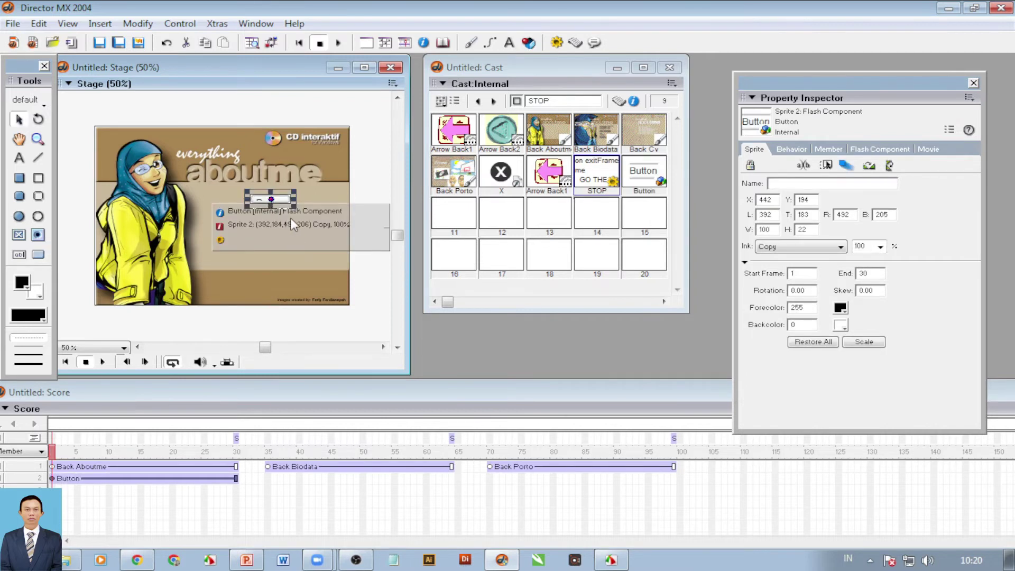
{"action": "left_click_drag", "start_coordinate": [291, 211], "coordinate": [325, 201]}
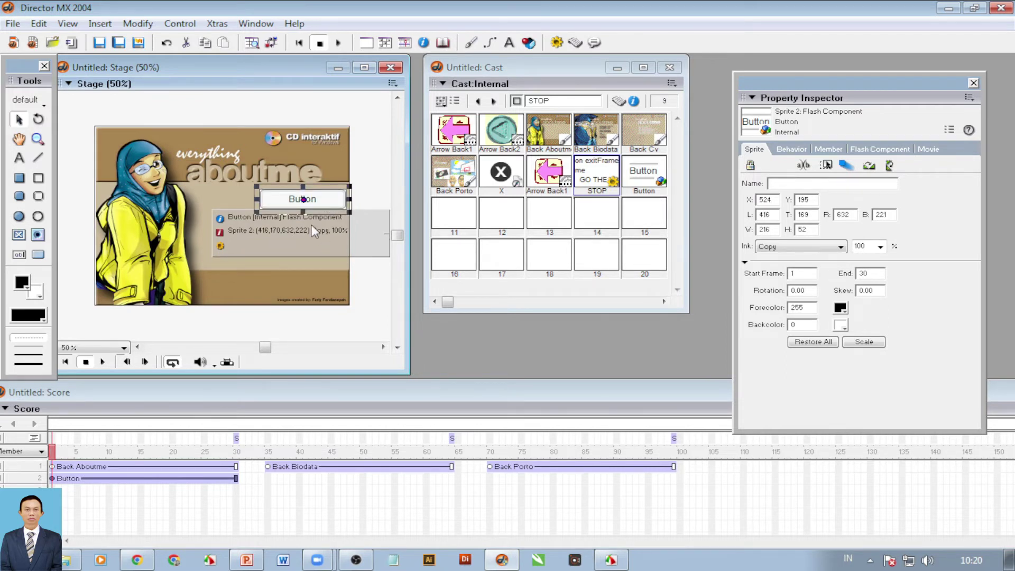
Set the button's label to BIODATA and its eventPassMode to #passAlways, and nudge it slightly closer to the title
{"action": "left_click", "coordinate": [334, 205]}
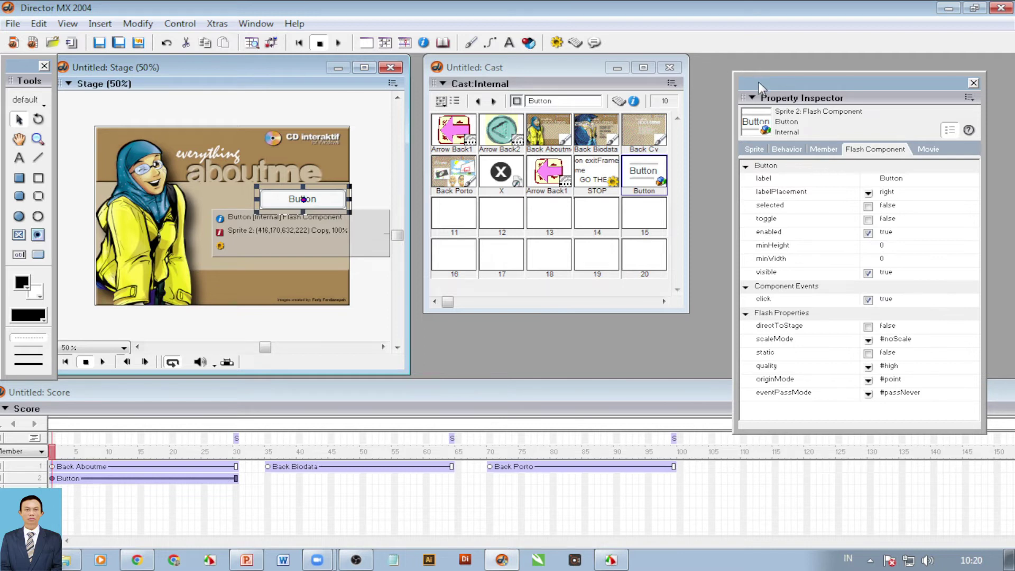
{"action": "left_click_drag", "start_coordinate": [757, 80], "coordinate": [586, 100]}
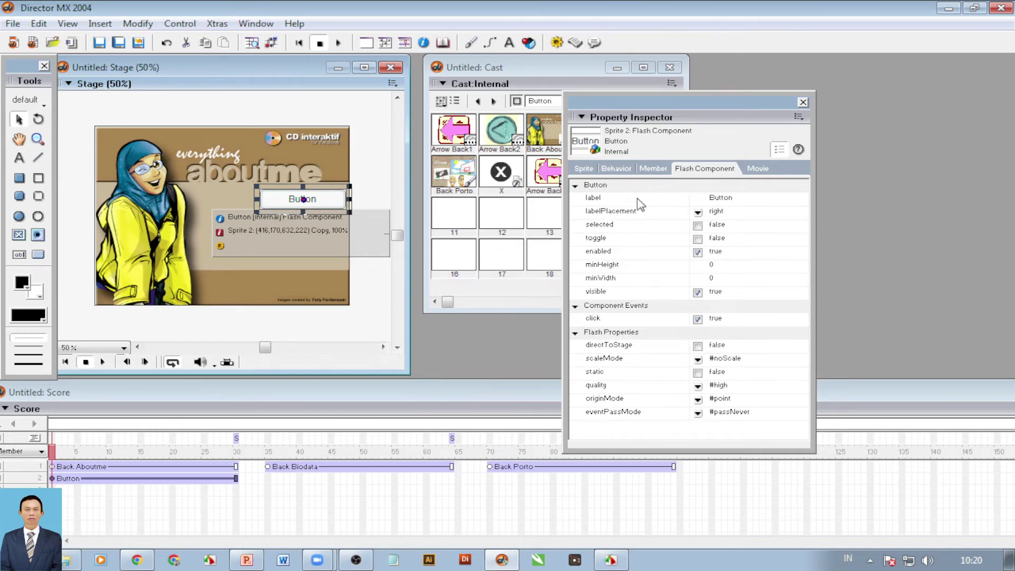
{"action": "left_click", "coordinate": [733, 199]}
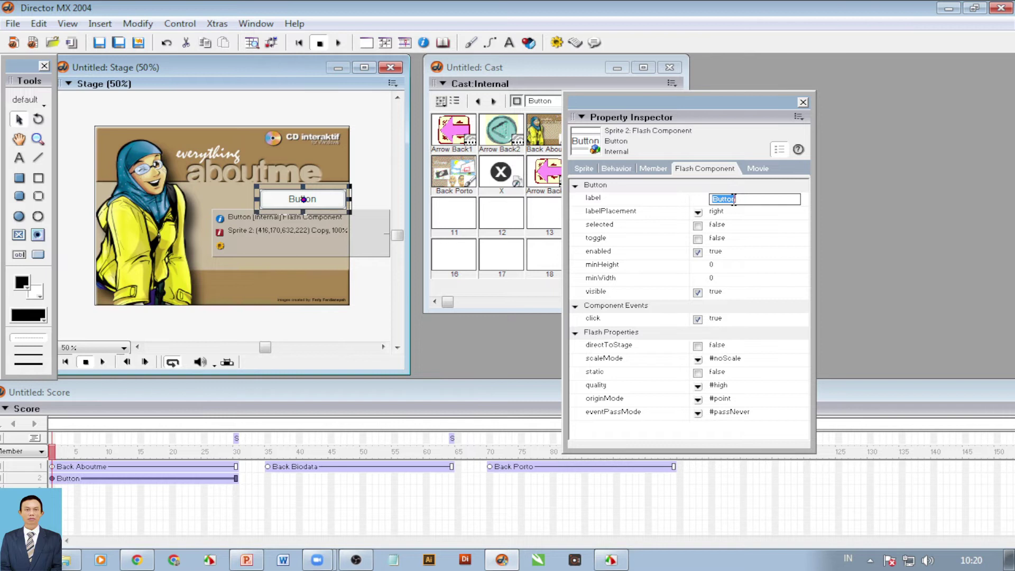
{"action": "type", "text": "BO"}
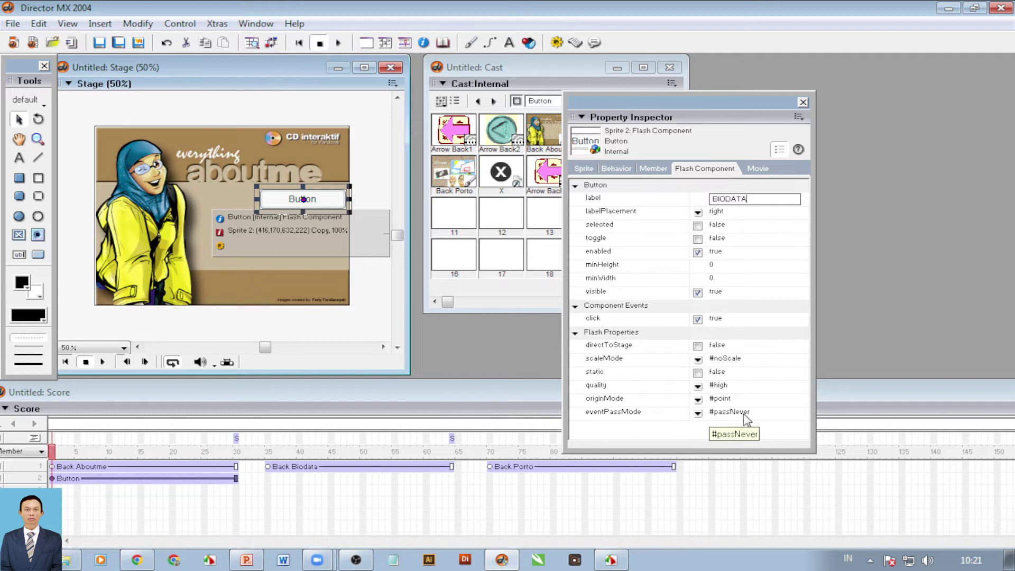
{"action": "left_click", "coordinate": [698, 414]}
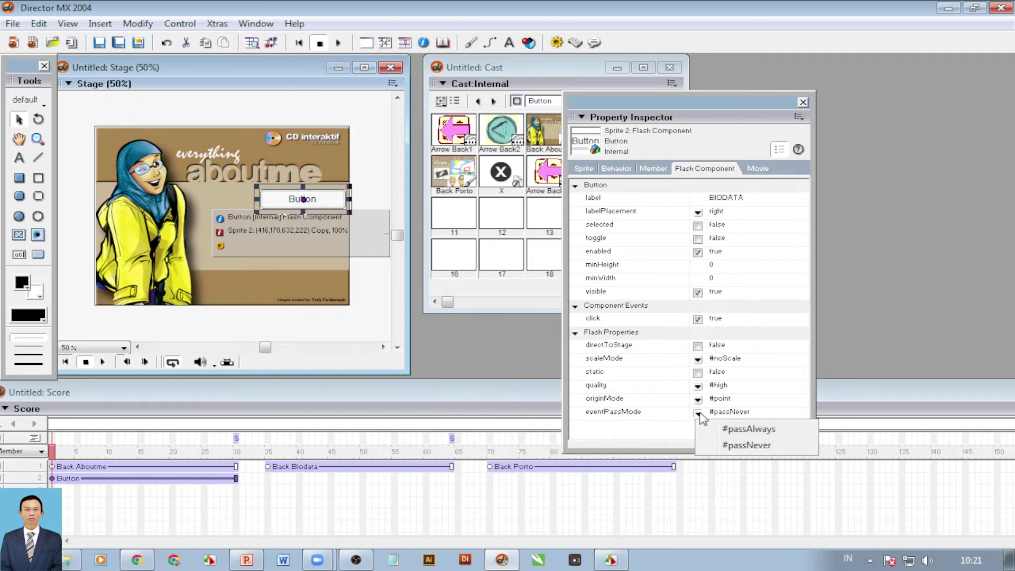
{"action": "left_click", "coordinate": [785, 433]}
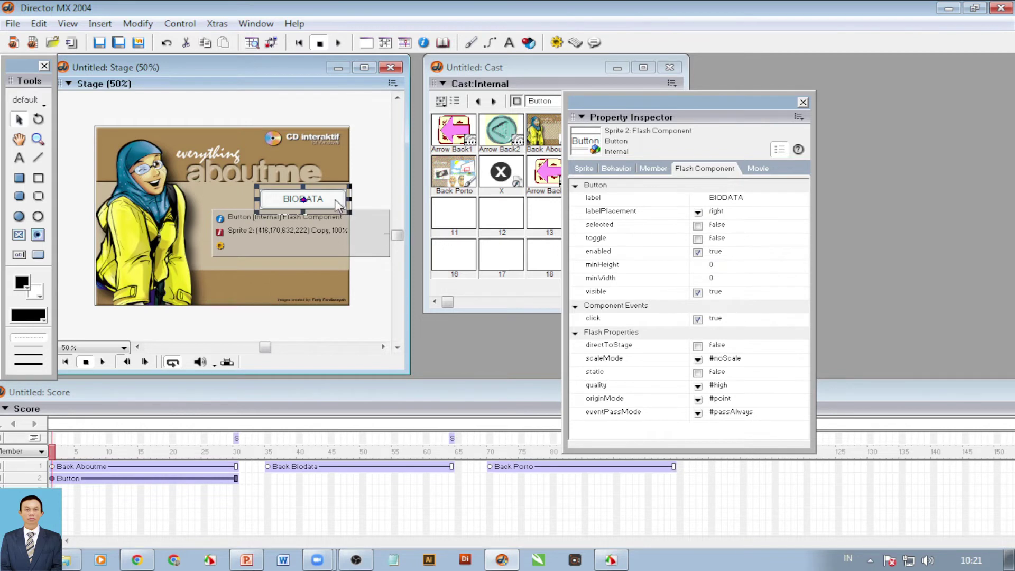
{"action": "left_click", "coordinate": [369, 255]}
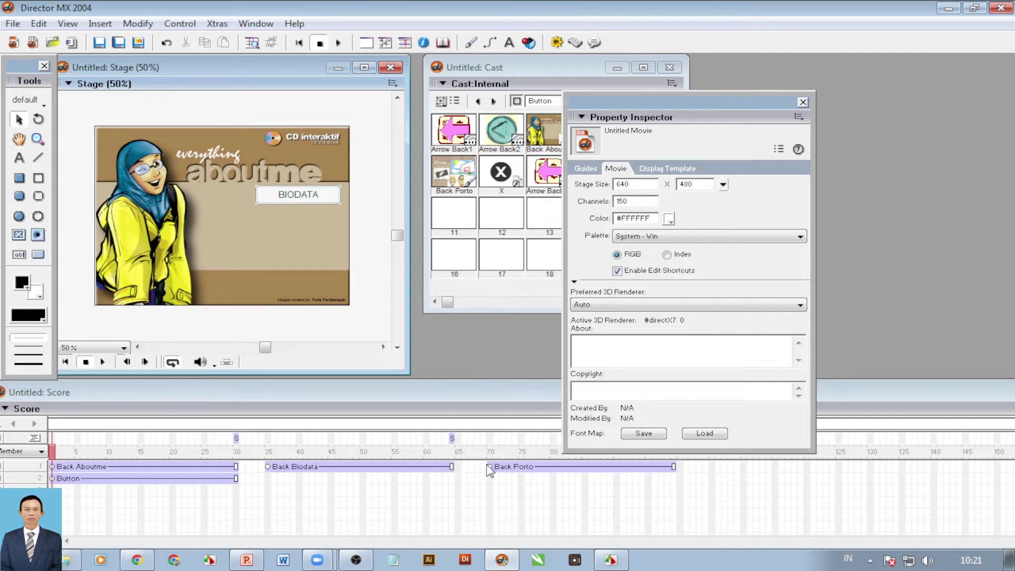
Add a second Button component about 210 by 58 pixels directly below the BIODATA button
{"action": "left_click", "coordinate": [39, 256]}
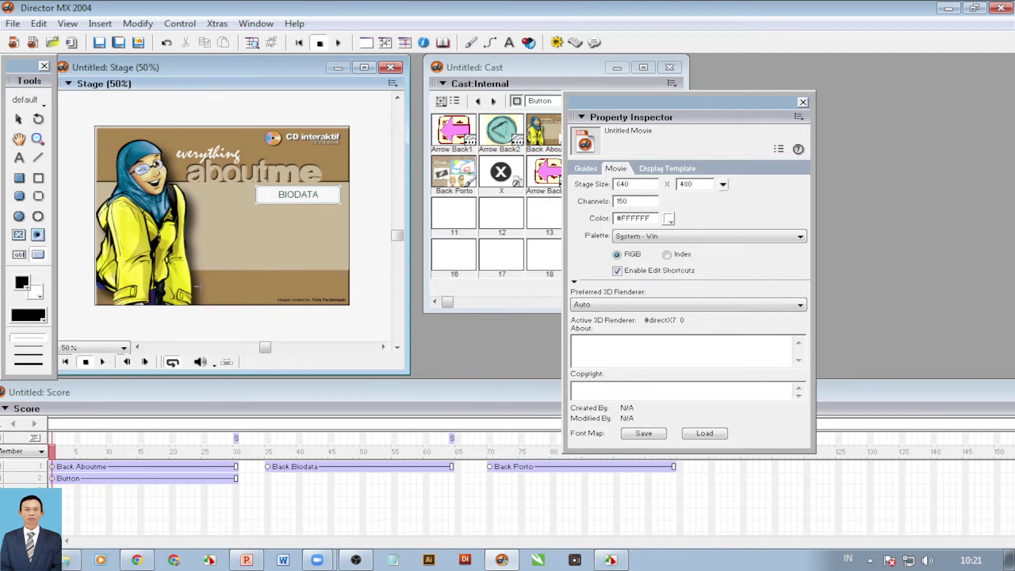
{"action": "left_click", "coordinate": [259, 222]}
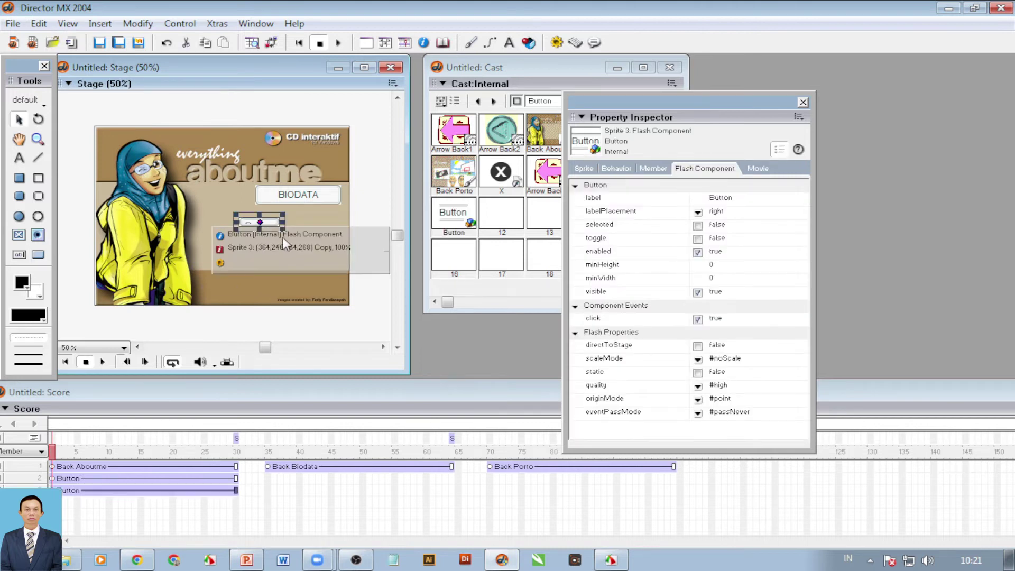
{"action": "left_click_drag", "start_coordinate": [282, 230], "coordinate": [321, 222]}
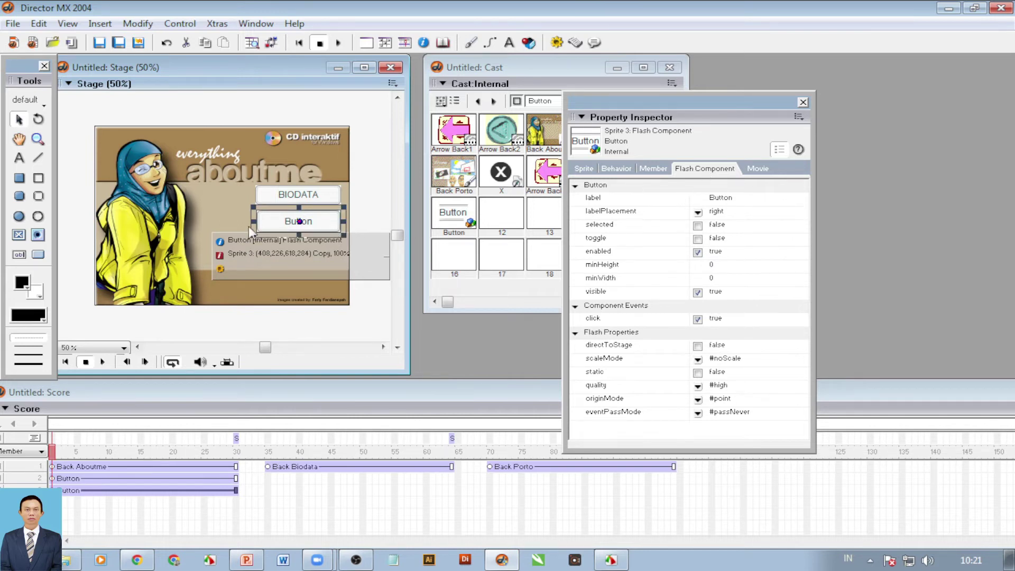
Set the second button's label to POTO POLIO and its eventPassMode to #passAlways
{"action": "left_click", "coordinate": [328, 226]}
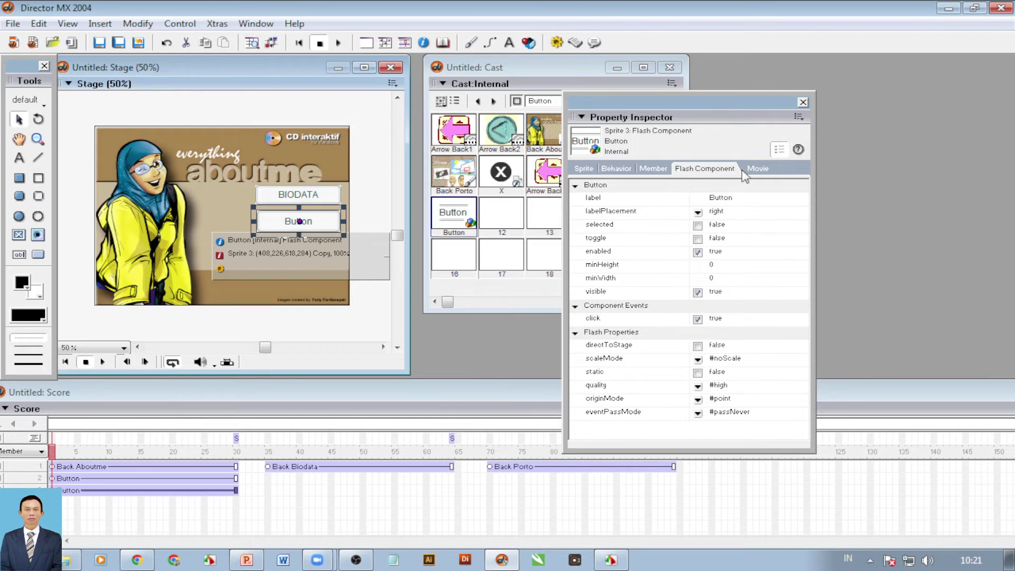
{"action": "left_click", "coordinate": [743, 199]}
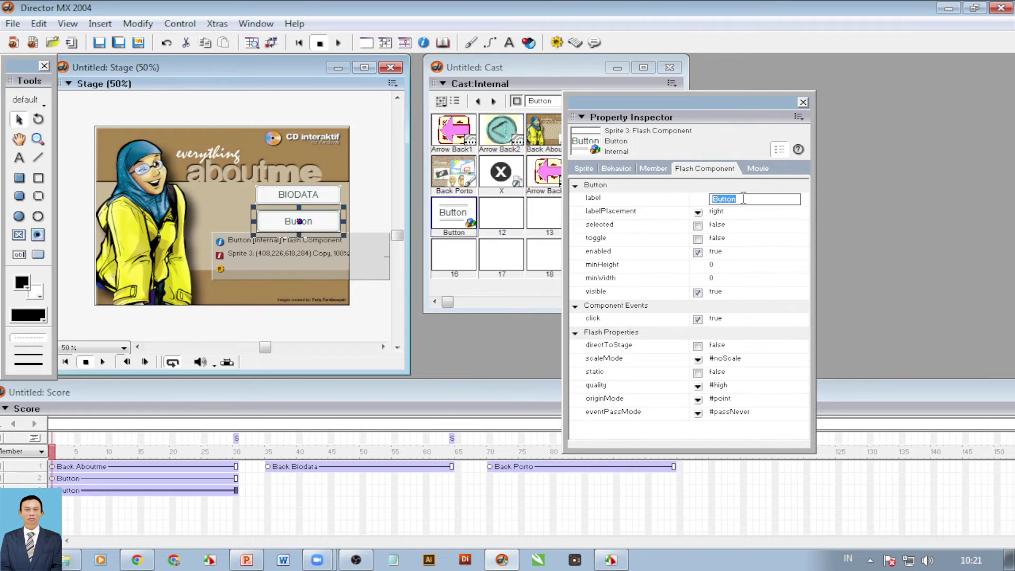
{"action": "type", "text": "POTO POLIO"}
{"action": "left_click", "coordinate": [698, 414]}
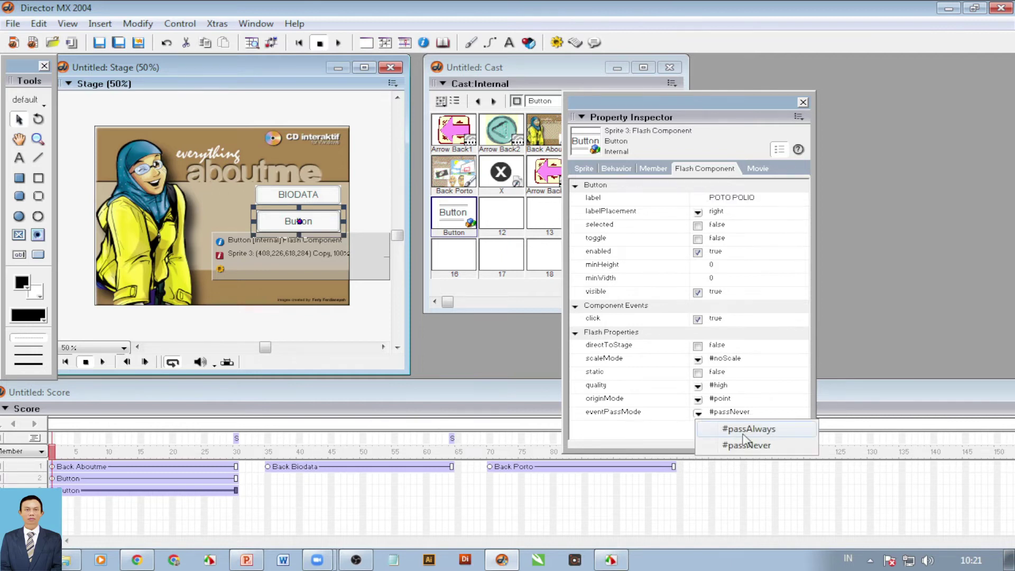
{"action": "left_click", "coordinate": [767, 432]}
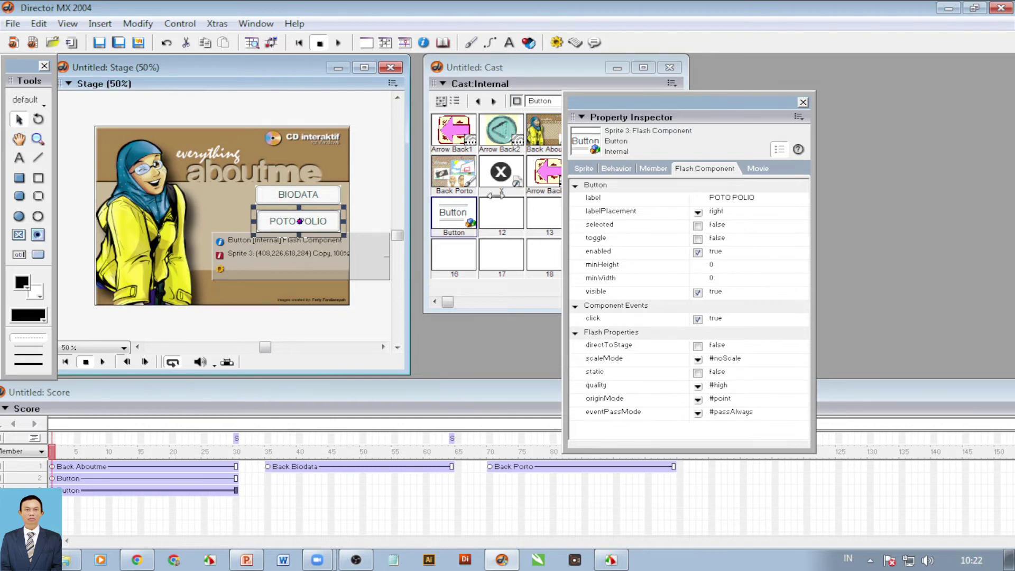
Place the Arrow Back1 image in the lower-right corner of the Back Biodata page, in score channel 2 from frame 35 to 64
{"action": "left_click_drag", "start_coordinate": [583, 103], "coordinate": [657, 107]}
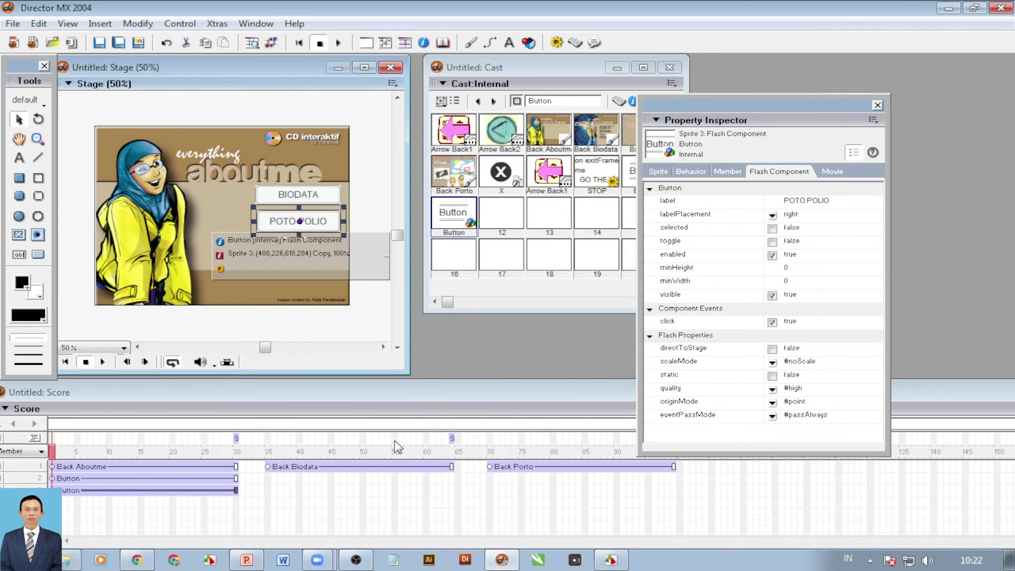
{"action": "left_click", "coordinate": [395, 468]}
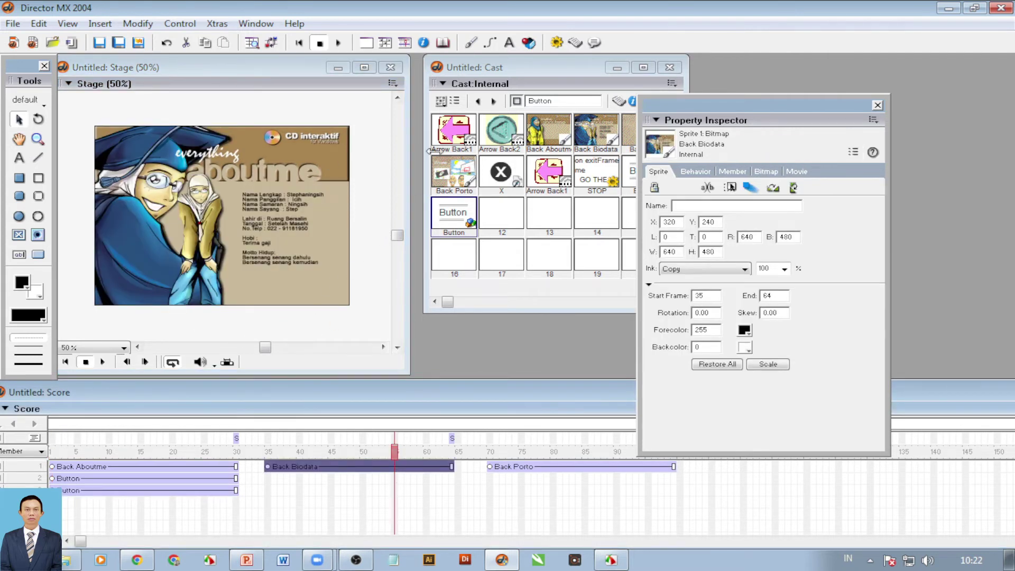
{"action": "left_click", "coordinate": [453, 134]}
{"action": "left_click_drag", "start_coordinate": [453, 134], "coordinate": [361, 224]}
{"action": "left_click_drag", "start_coordinate": [327, 276], "coordinate": [335, 298]}
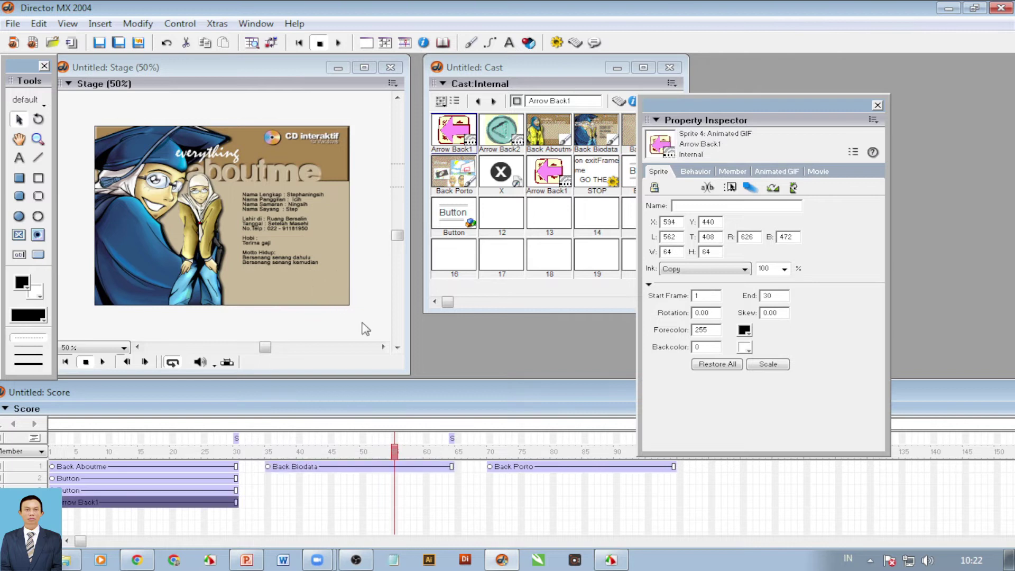
{"action": "left_click_drag", "start_coordinate": [153, 508], "coordinate": [361, 482]}
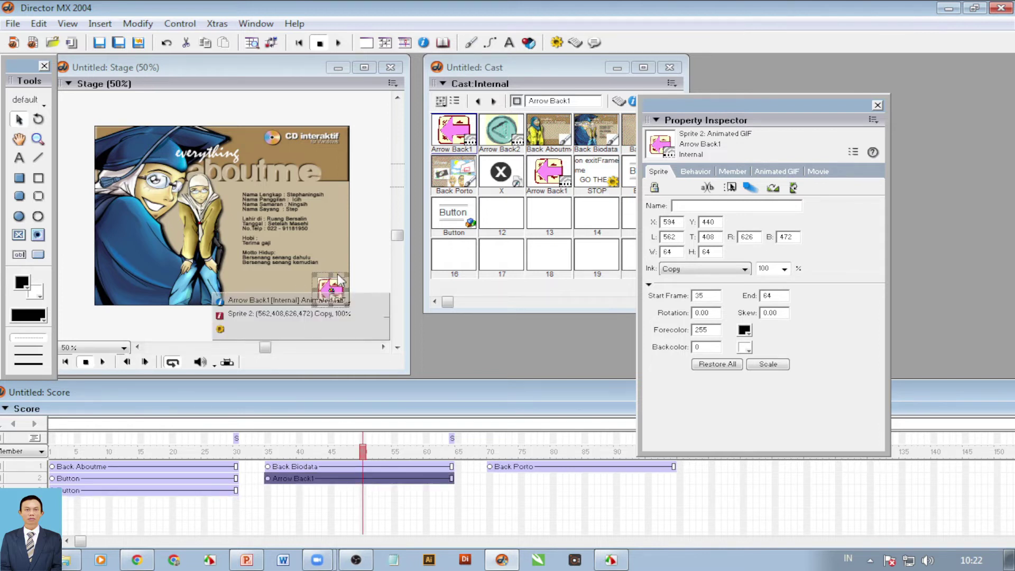
Place Arrow Back1 in channel 2 from frame 70, in the lower-right corner of the Back Porto page, and review the three pages
{"action": "left_click_drag", "start_coordinate": [455, 131], "coordinate": [494, 476]}
{"action": "left_click_drag", "start_coordinate": [238, 224], "coordinate": [333, 293]}
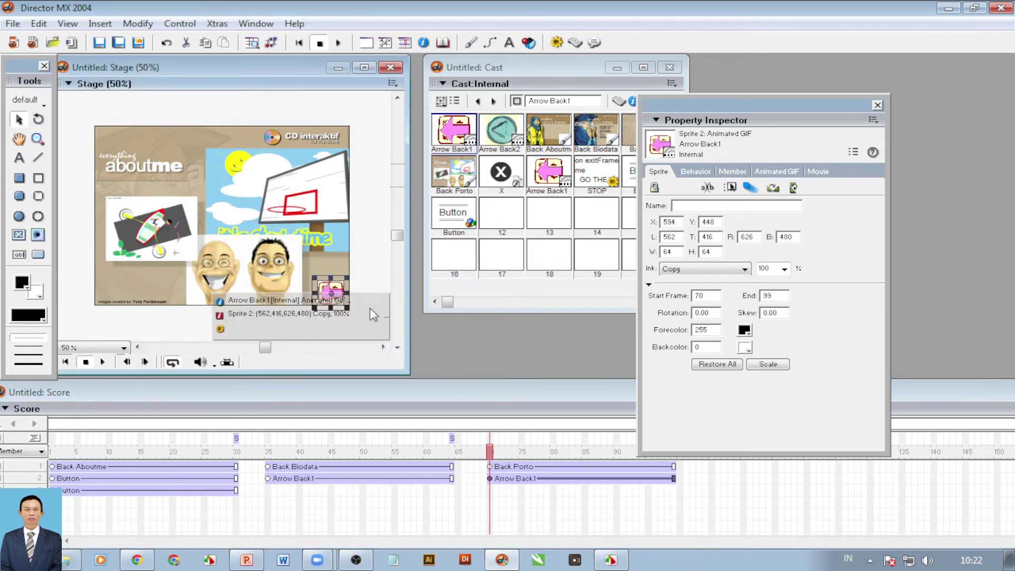
{"action": "left_click", "coordinate": [401, 479]}
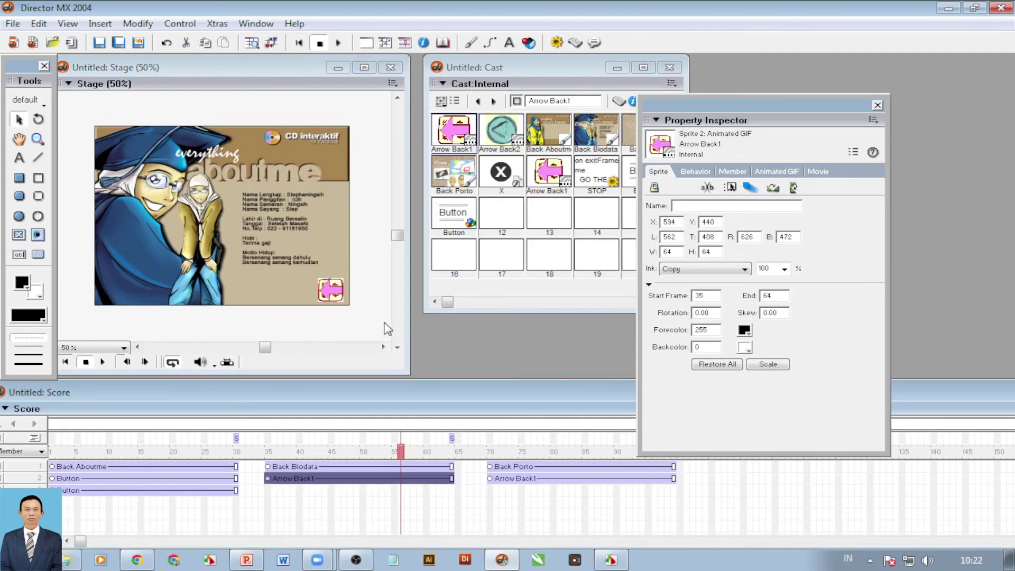
{"action": "left_click", "coordinate": [547, 480]}
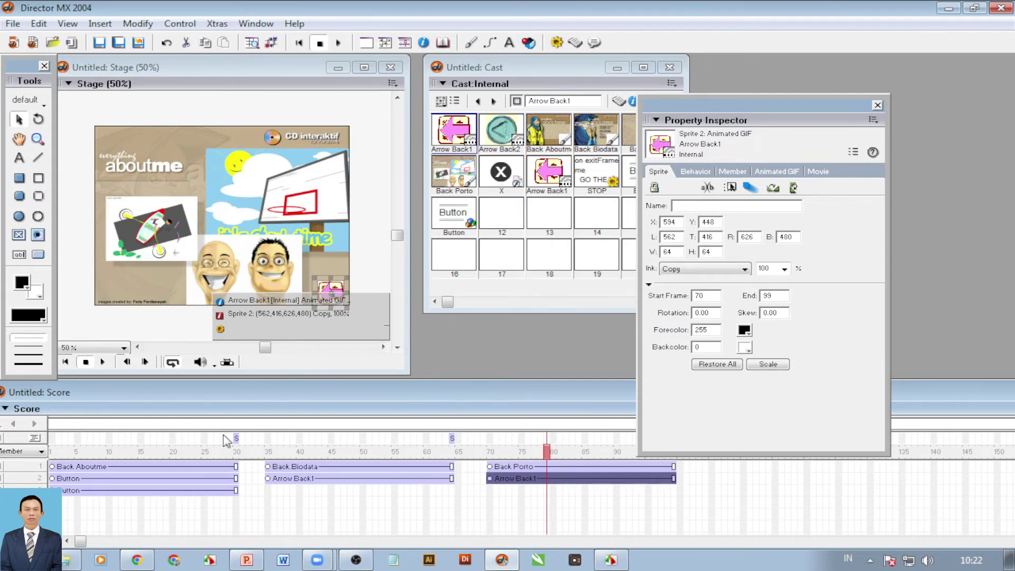
{"action": "left_click", "coordinate": [186, 467]}
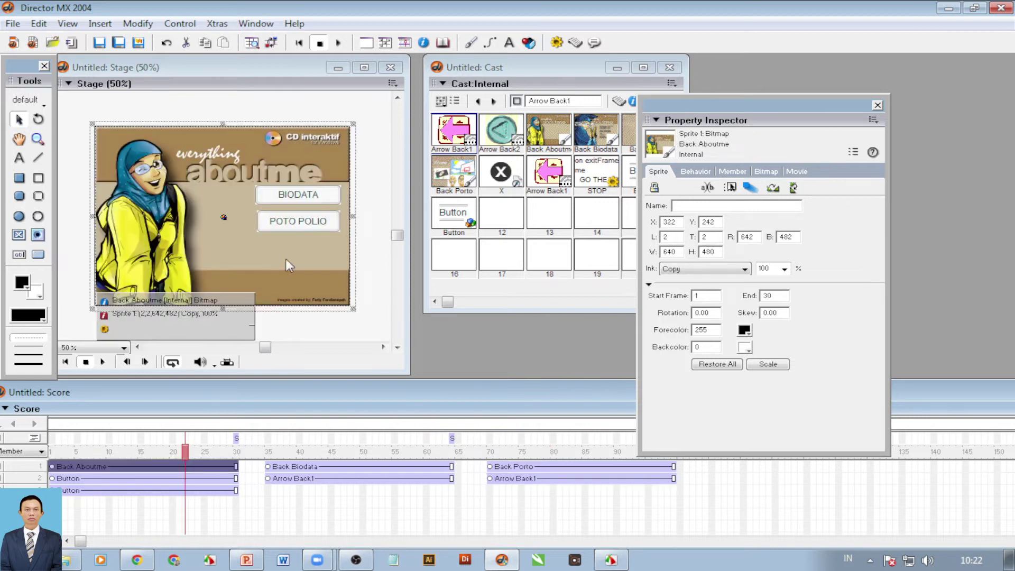
{"action": "left_click", "coordinate": [304, 208]}
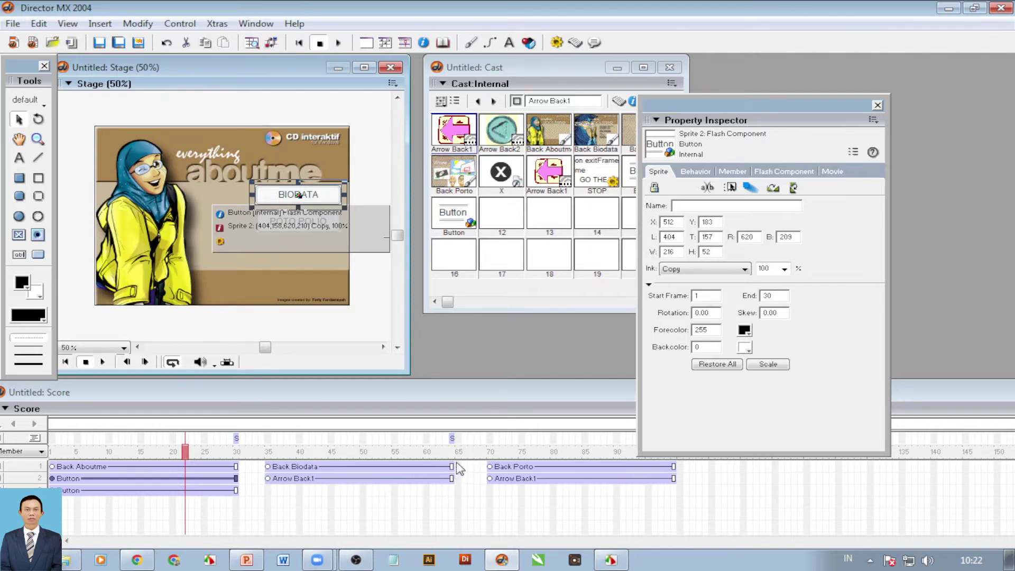
Extend the Back Biodata and Arrow Back1 sprites to frame 65 and move their STOP script to frame 65
{"action": "left_click_drag", "start_coordinate": [452, 467], "coordinate": [458, 478]}
{"action": "left_click_drag", "start_coordinate": [453, 439], "coordinate": [459, 439]}
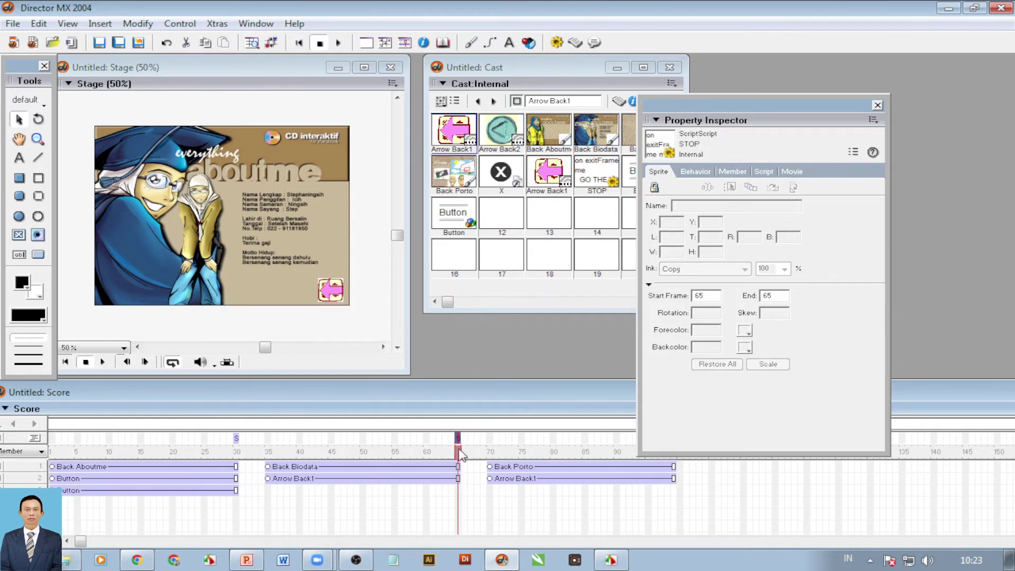
Move the Back Porto page's STOP script to frame 100 and extend its Back Porto and Arrow Back1 sprites to frame 100
{"action": "left_click_drag", "start_coordinate": [675, 454], "coordinate": [677, 427]}
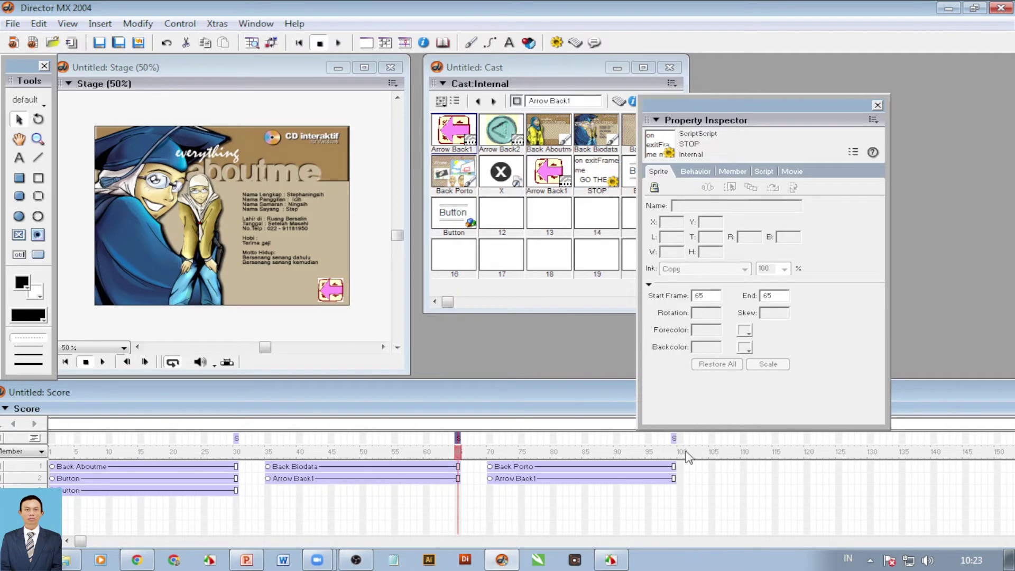
{"action": "double_click", "coordinate": [674, 438]}
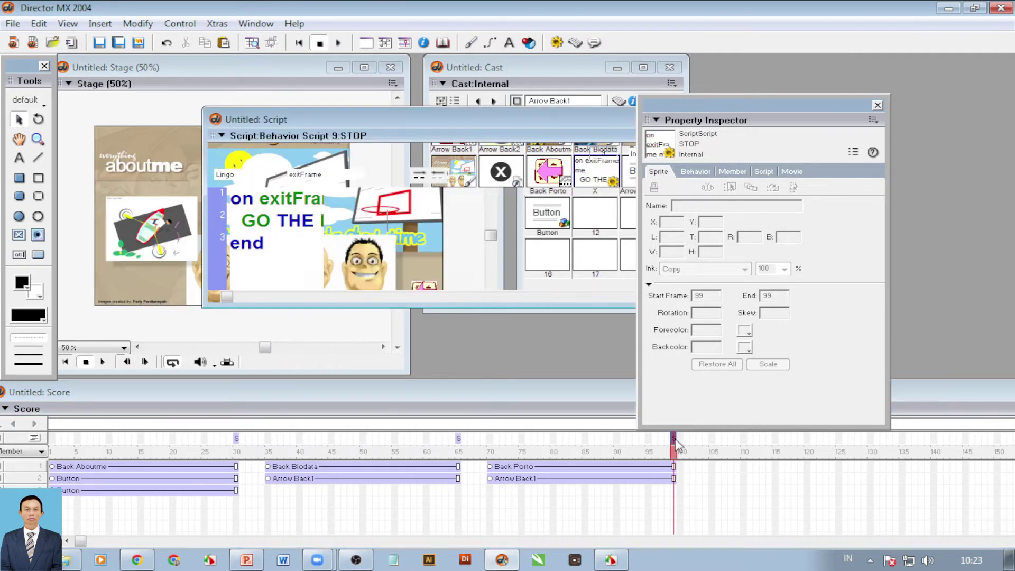
{"action": "left_click_drag", "start_coordinate": [554, 119], "coordinate": [453, 137]}
{"action": "left_click", "coordinate": [611, 141]}
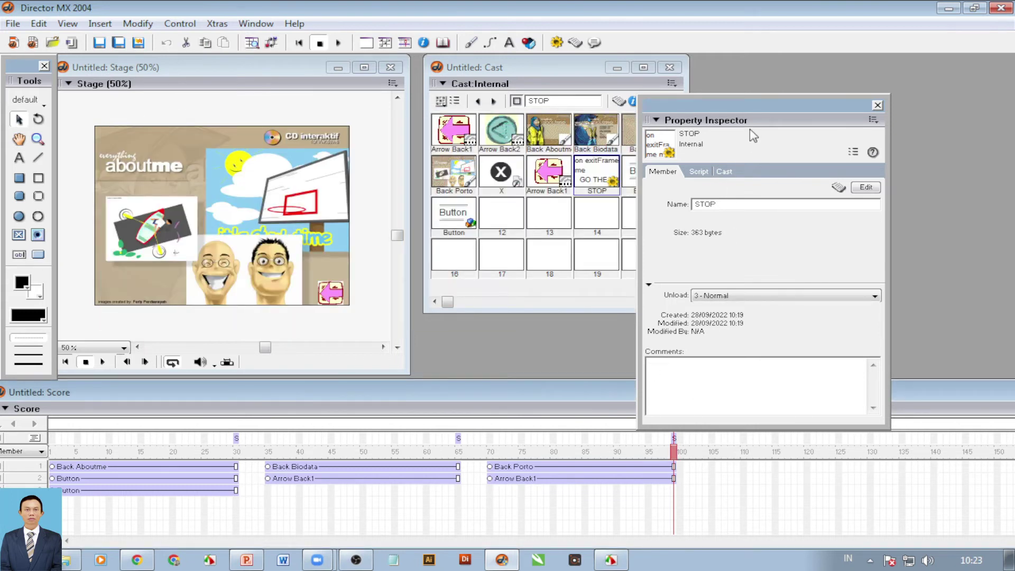
{"action": "left_click_drag", "start_coordinate": [756, 107], "coordinate": [769, 67]}
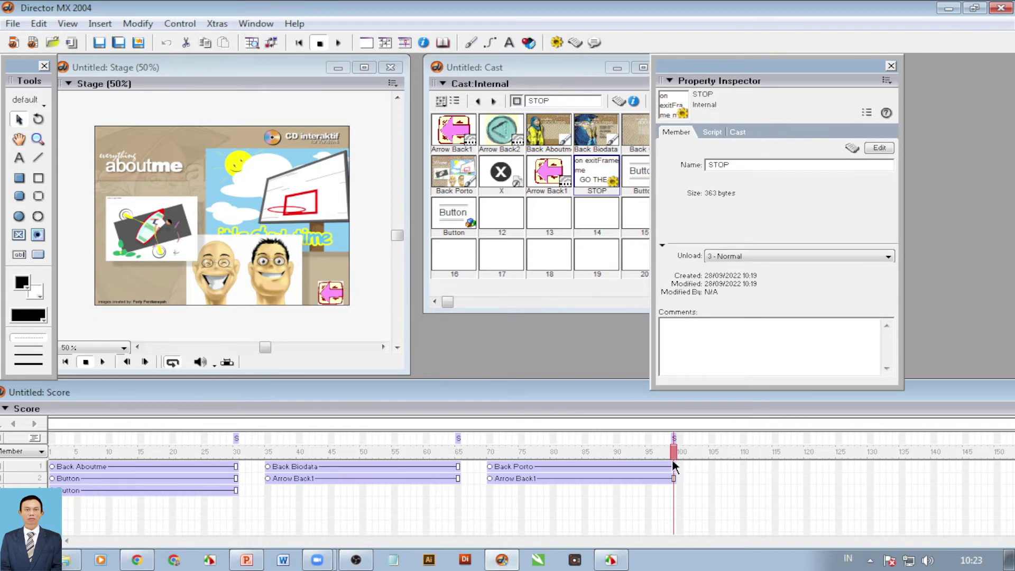
{"action": "left_click", "coordinate": [675, 439]}
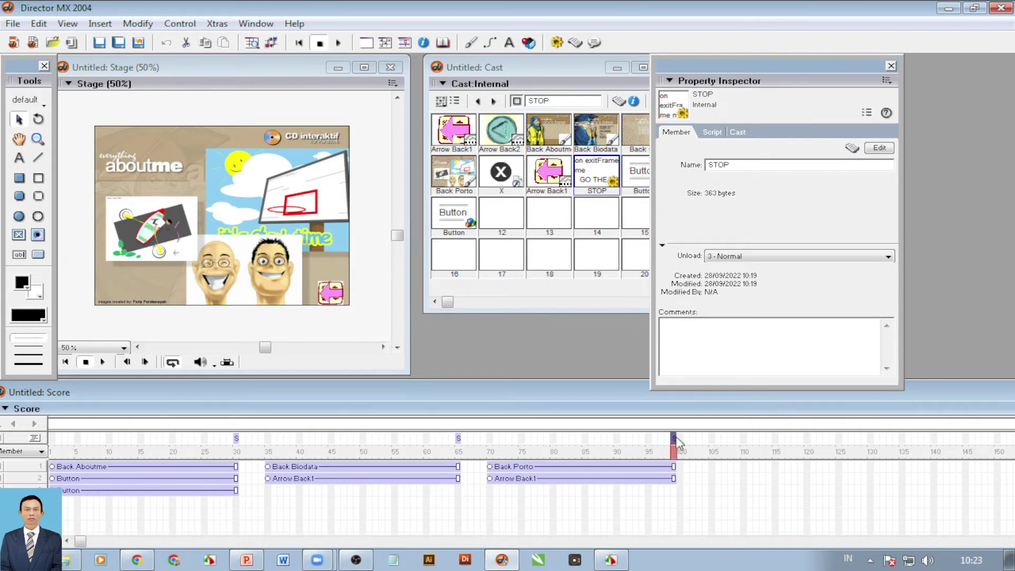
{"action": "left_click", "coordinate": [686, 478]}
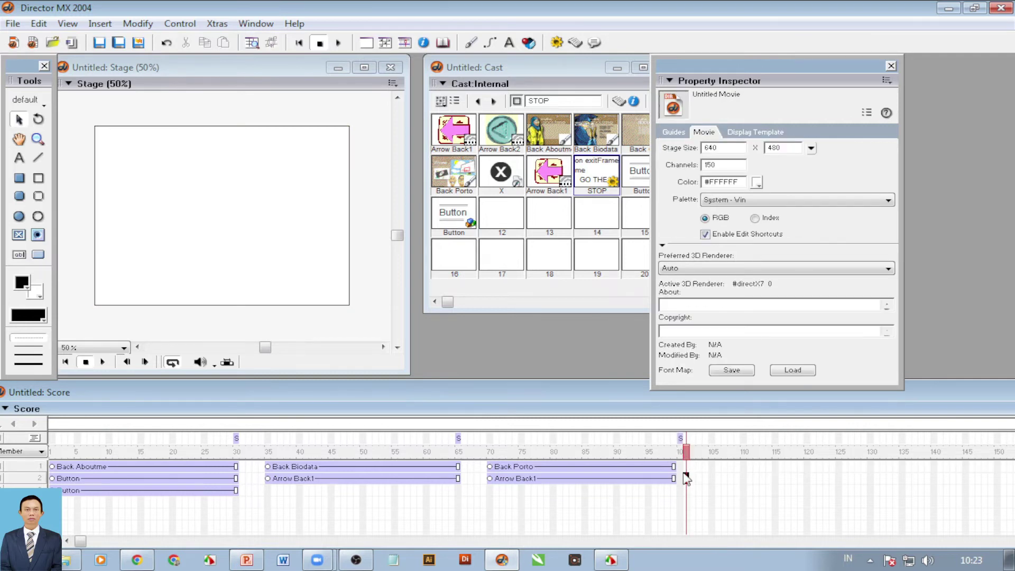
{"action": "left_click", "coordinate": [678, 468]}
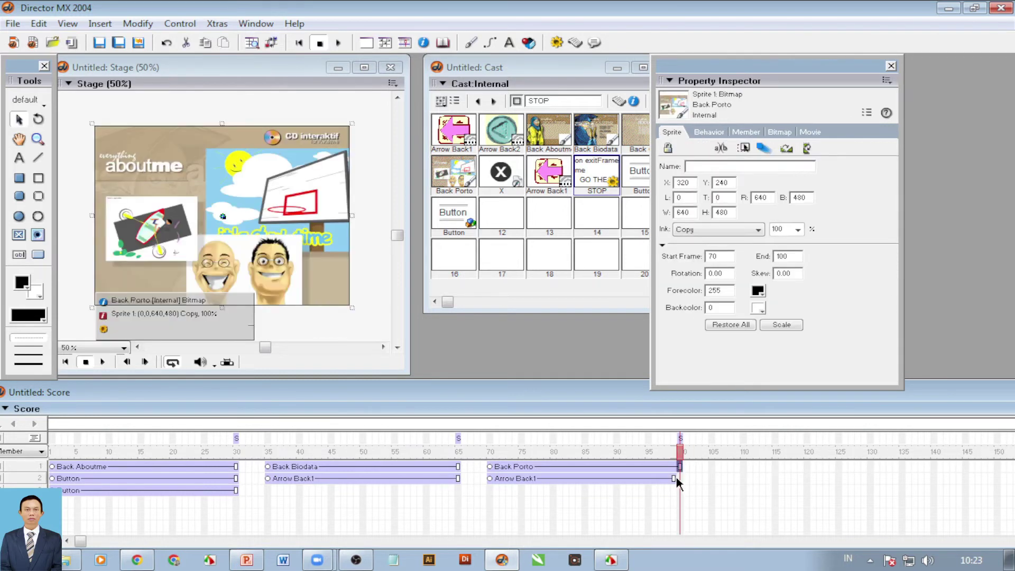
{"action": "left_click", "coordinate": [680, 478]}
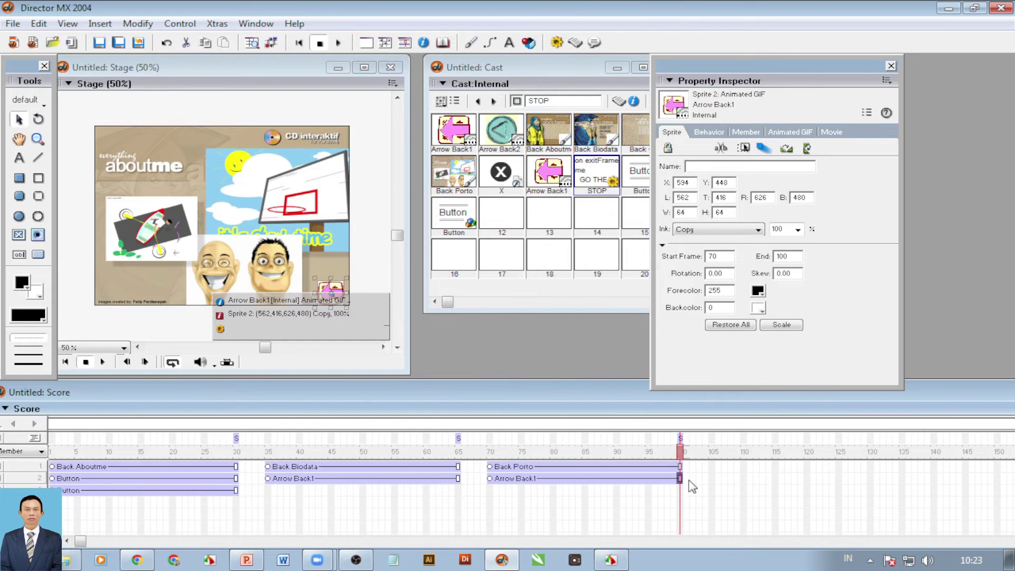
Attach a mouseUp script with the command GO 35 to the BIODATA button on the Back Aboutme page
{"action": "left_click", "coordinate": [141, 468]}
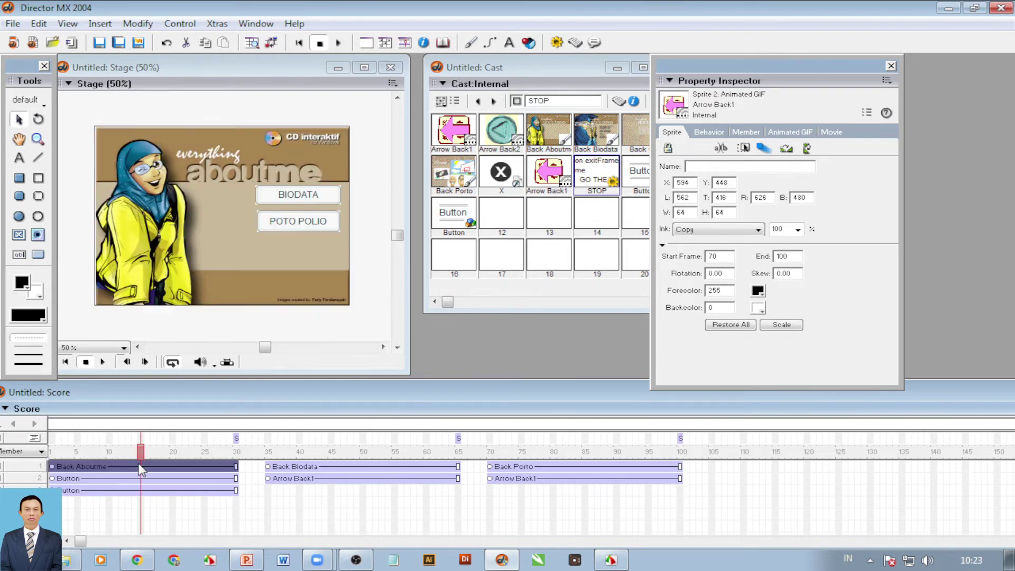
{"action": "left_click", "coordinate": [291, 195]}
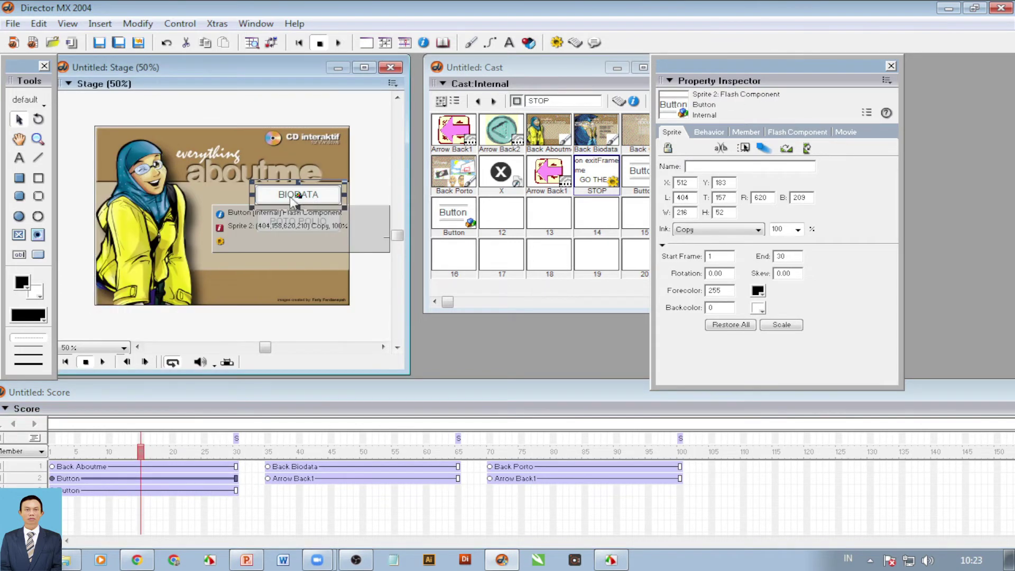
{"action": "right_click", "coordinate": [328, 199]}
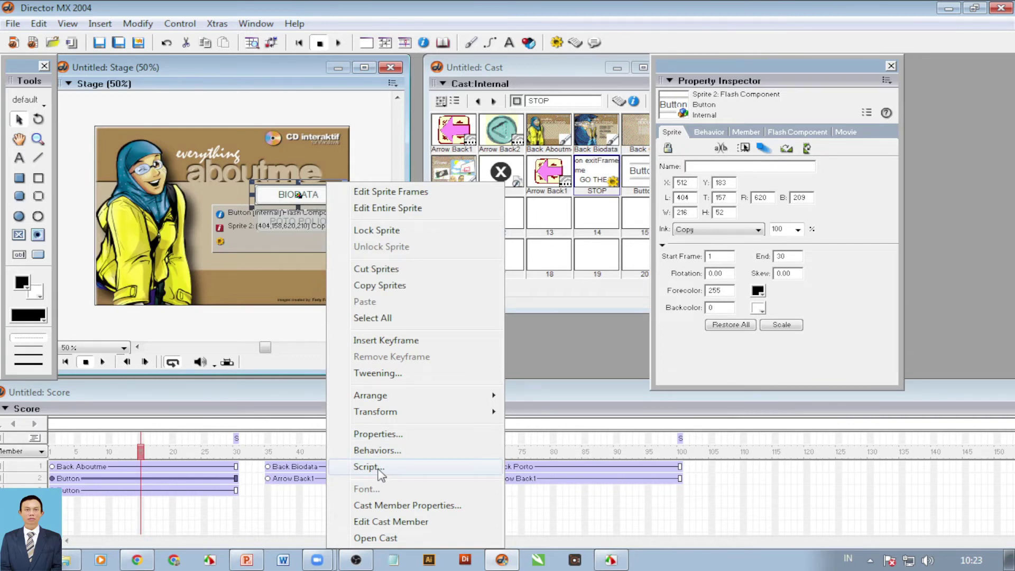
{"action": "left_click", "coordinate": [426, 470]}
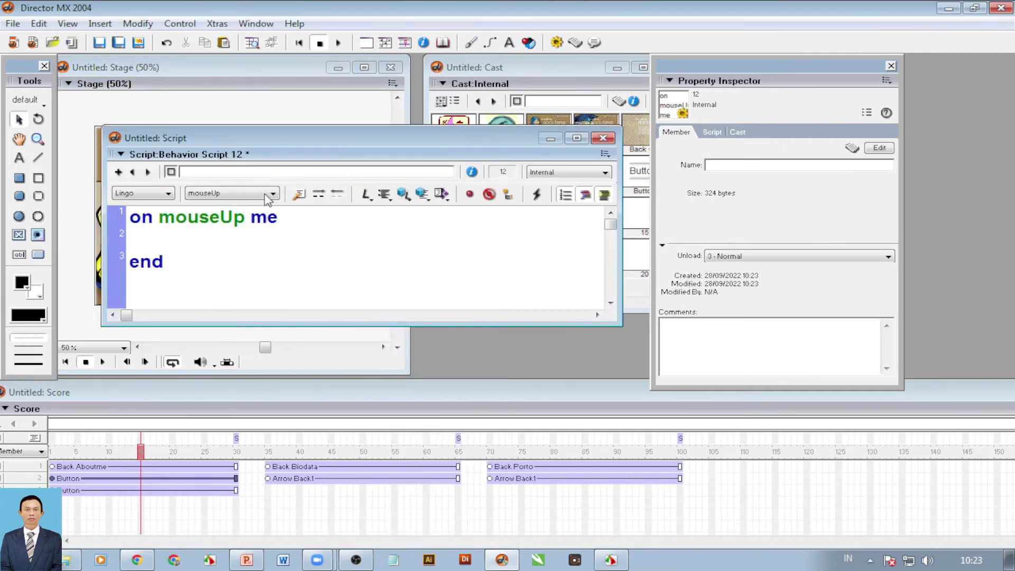
{"action": "left_click_drag", "start_coordinate": [104, 230], "coordinate": [345, 230]}
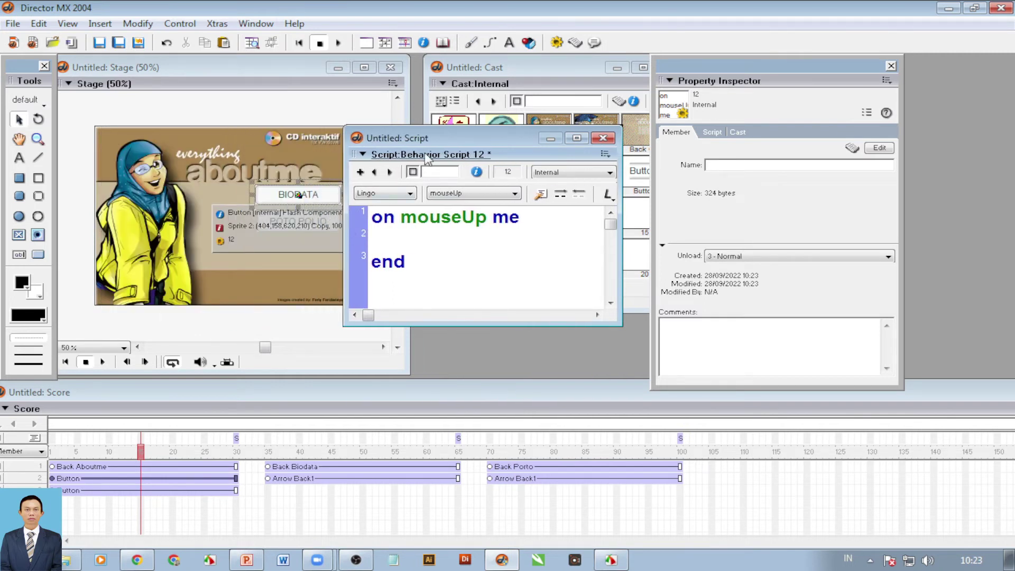
{"action": "left_click_drag", "start_coordinate": [438, 139], "coordinate": [469, 138]}
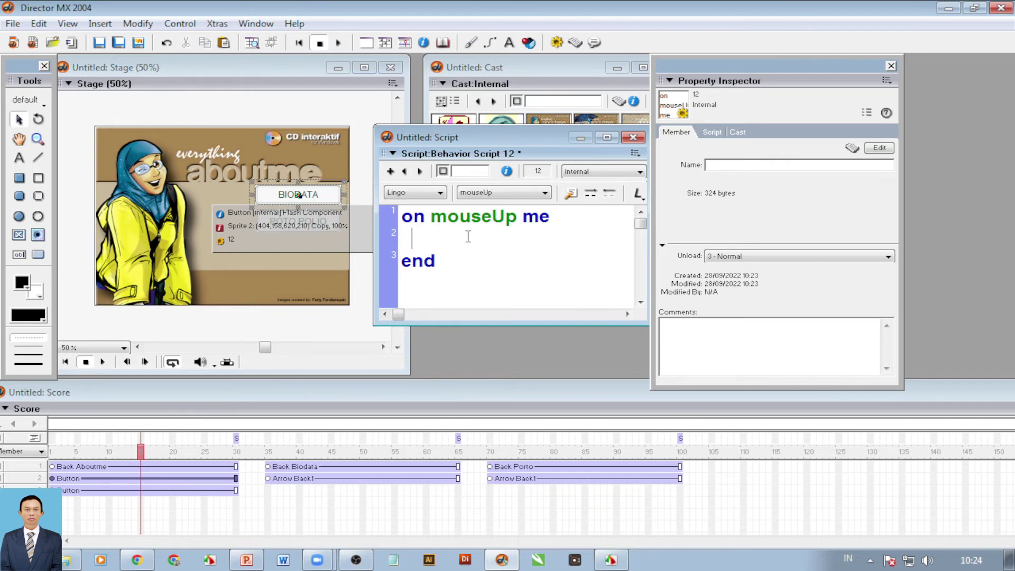
{"action": "type", "text": "GO 35"}
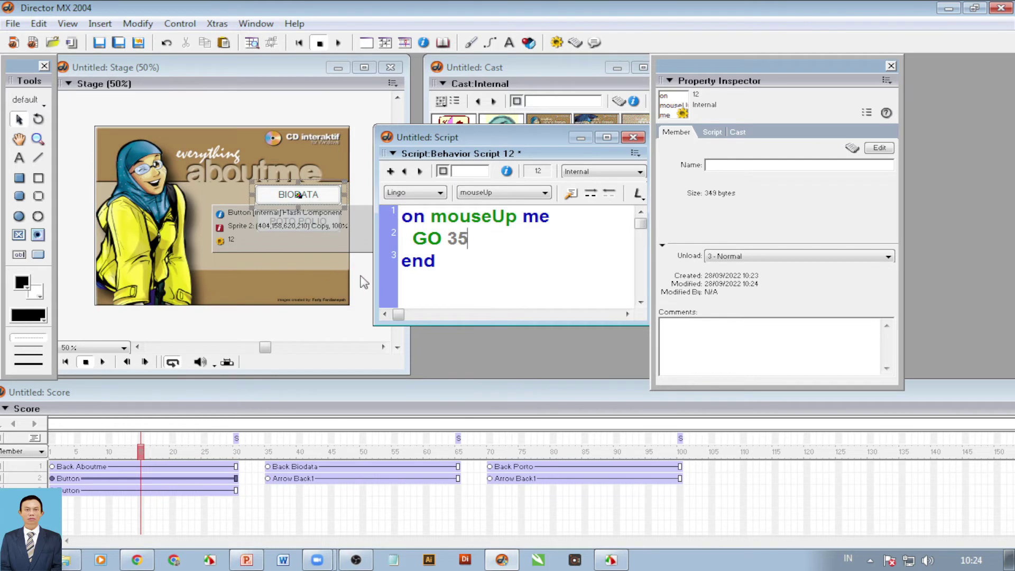
{"action": "left_click_drag", "start_coordinate": [543, 138], "coordinate": [480, 156]}
{"action": "left_click", "coordinate": [569, 155]}
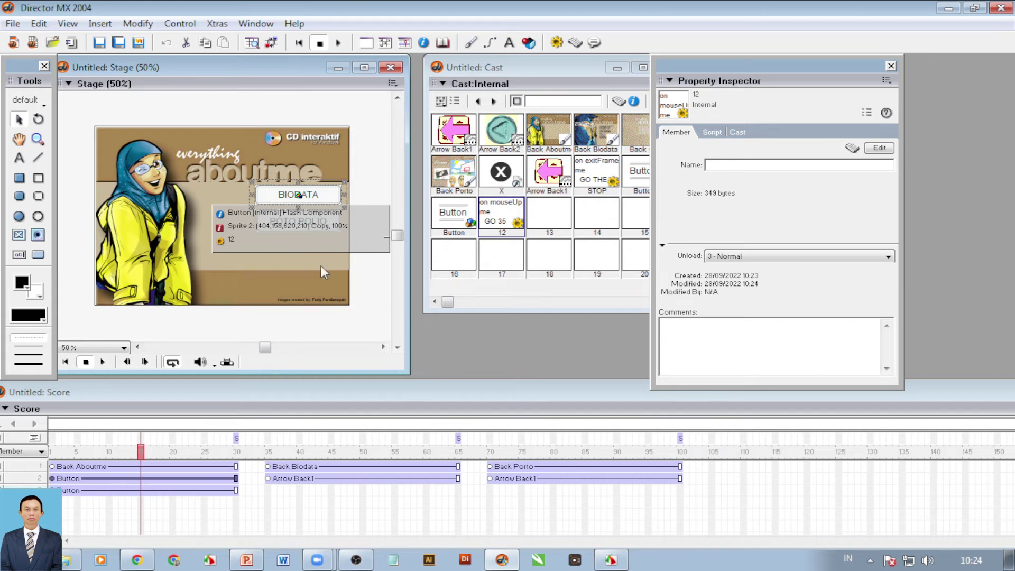
Attach a mouseUp script with the command GO 70 to the POTO POLIO button
{"action": "left_click", "coordinate": [310, 237]}
{"action": "left_click", "coordinate": [301, 221]}
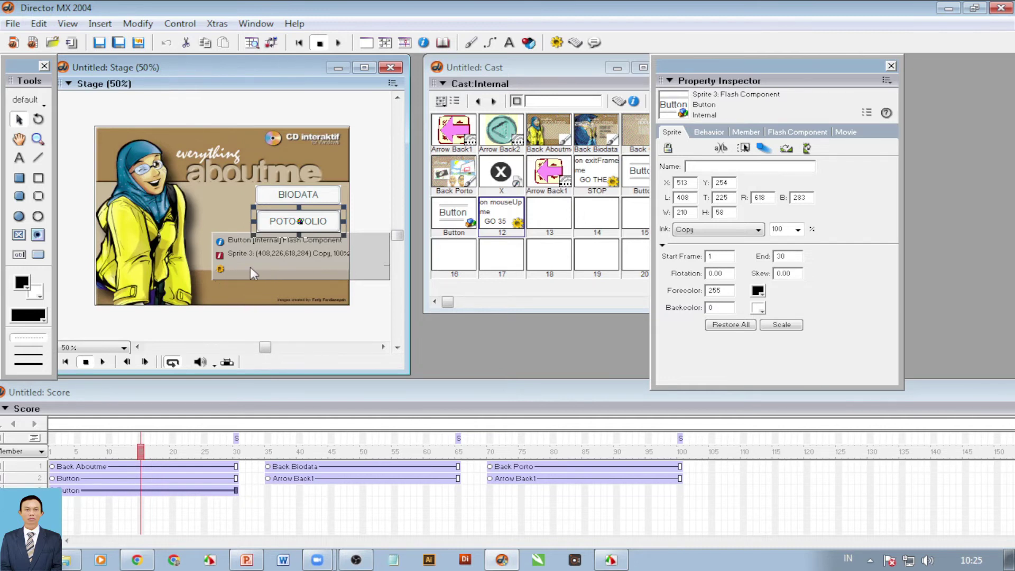
{"action": "right_click", "coordinate": [328, 223]}
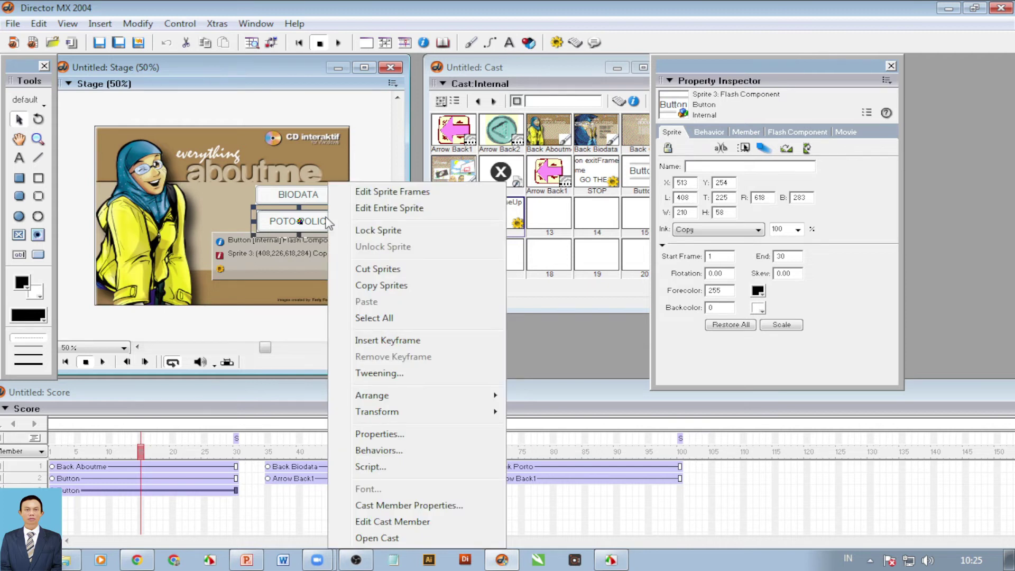
{"action": "left_click", "coordinate": [400, 471]}
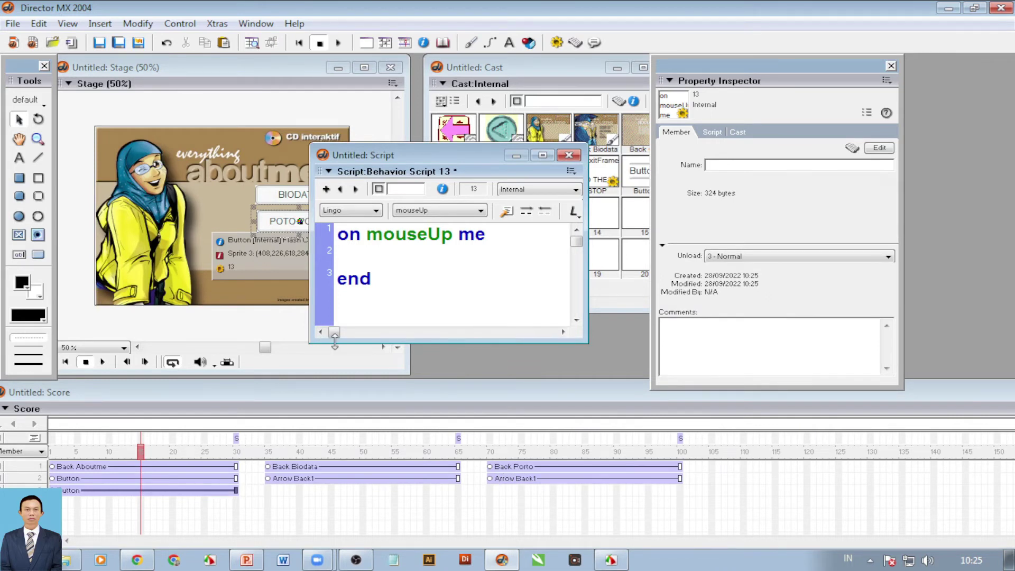
{"action": "type", "text": "GO 70"}
{"action": "left_click", "coordinate": [568, 155]}
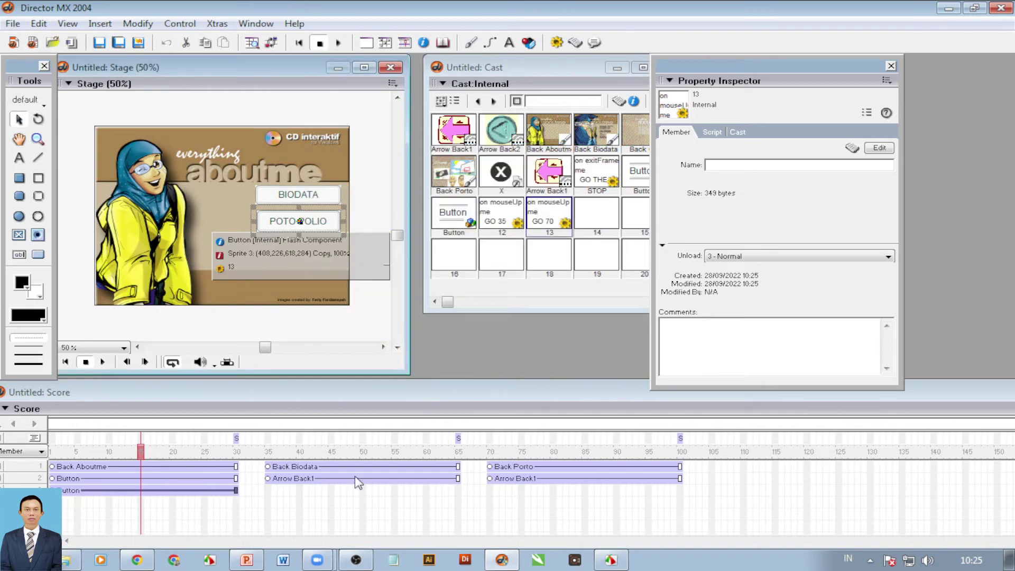
Give the Back Biodata page's arrow a mouseUp script GO 1 named BACK, and apply BACK to the Back Porto page's arrow as well
{"action": "left_click", "coordinate": [356, 479]}
{"action": "left_click", "coordinate": [337, 286]}
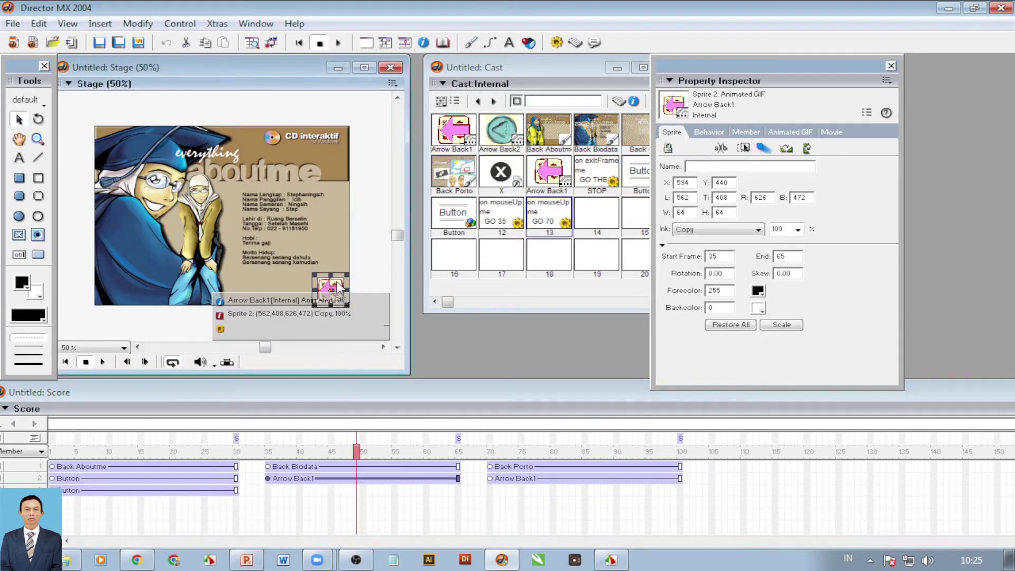
{"action": "right_click", "coordinate": [336, 287]}
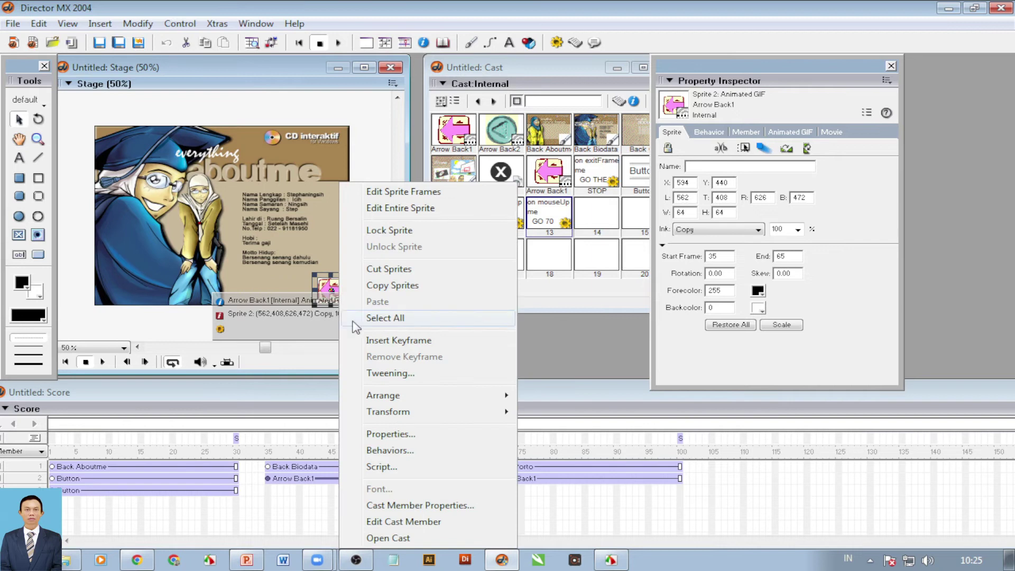
{"action": "left_click", "coordinate": [407, 461]}
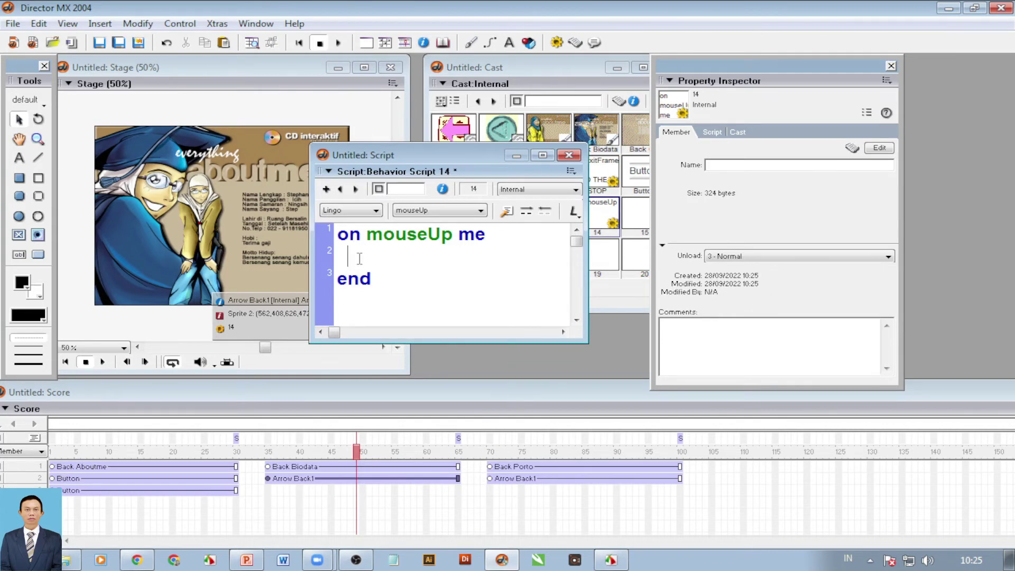
{"action": "type", "text": "GO 1"}
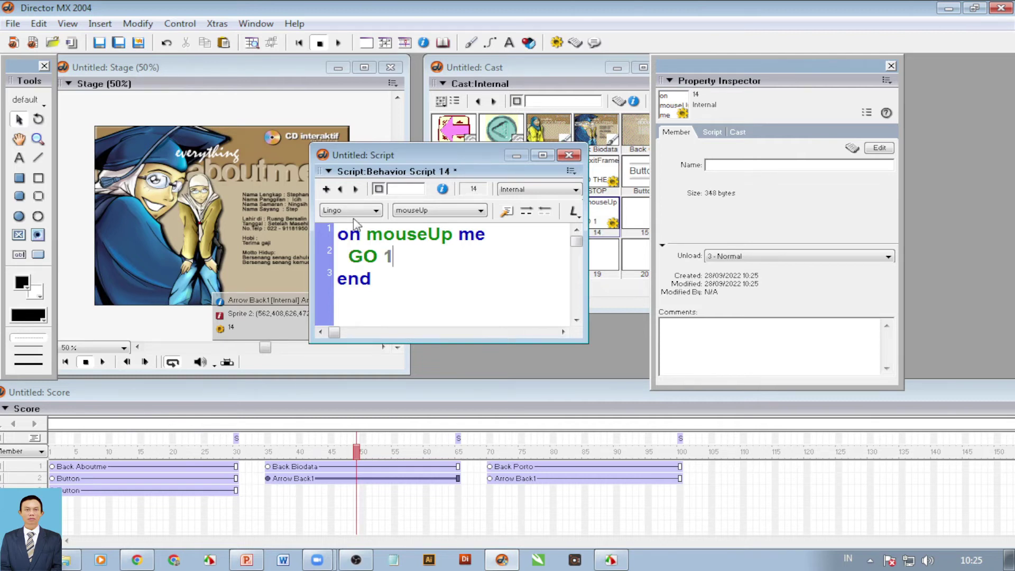
{"action": "left_click", "coordinate": [403, 188]}
{"action": "type", "text": "BACK"}
{"action": "left_click", "coordinate": [569, 156]}
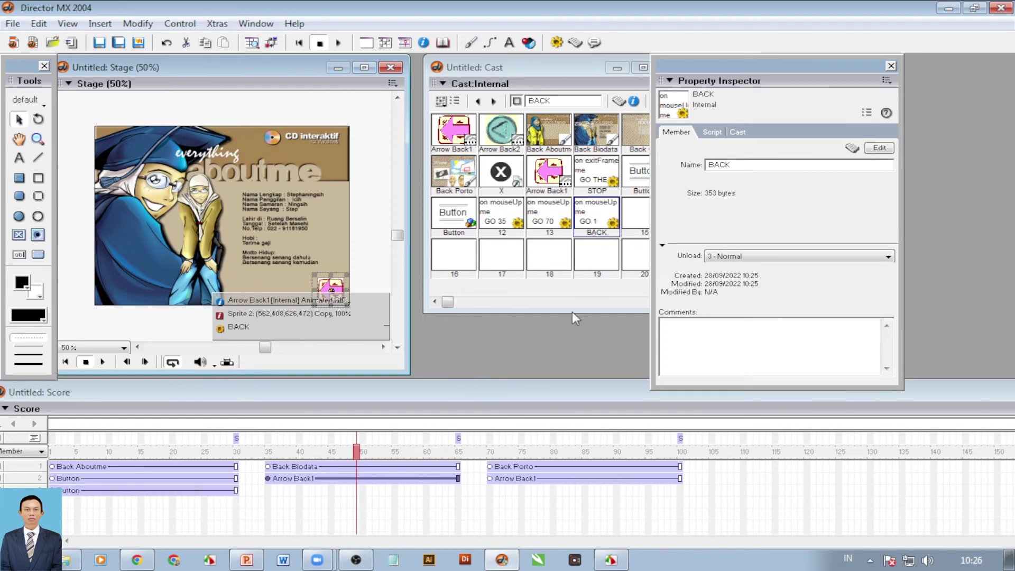
{"action": "left_click", "coordinate": [572, 478]}
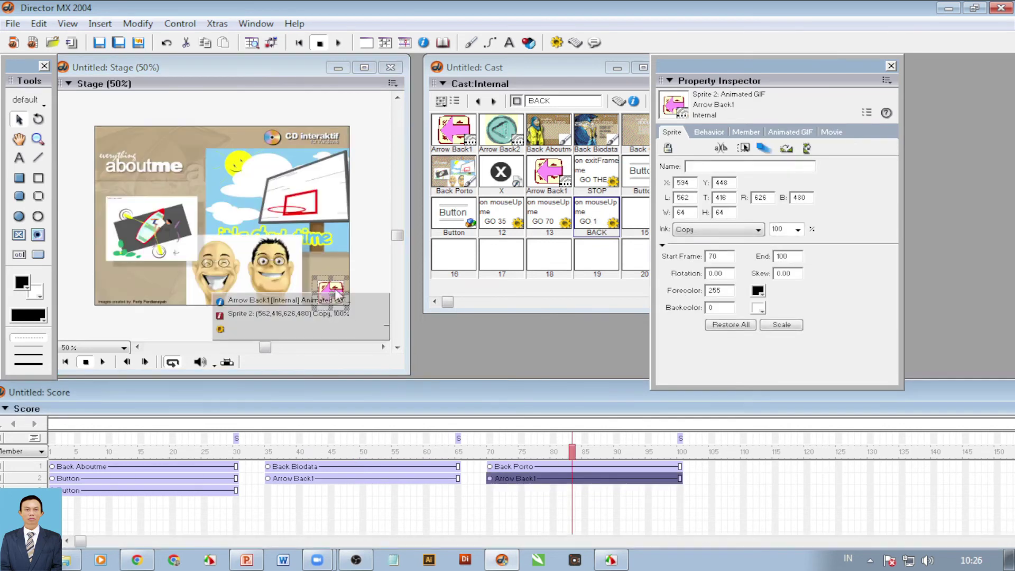
{"action": "left_click_drag", "start_coordinate": [595, 214], "coordinate": [342, 287]}
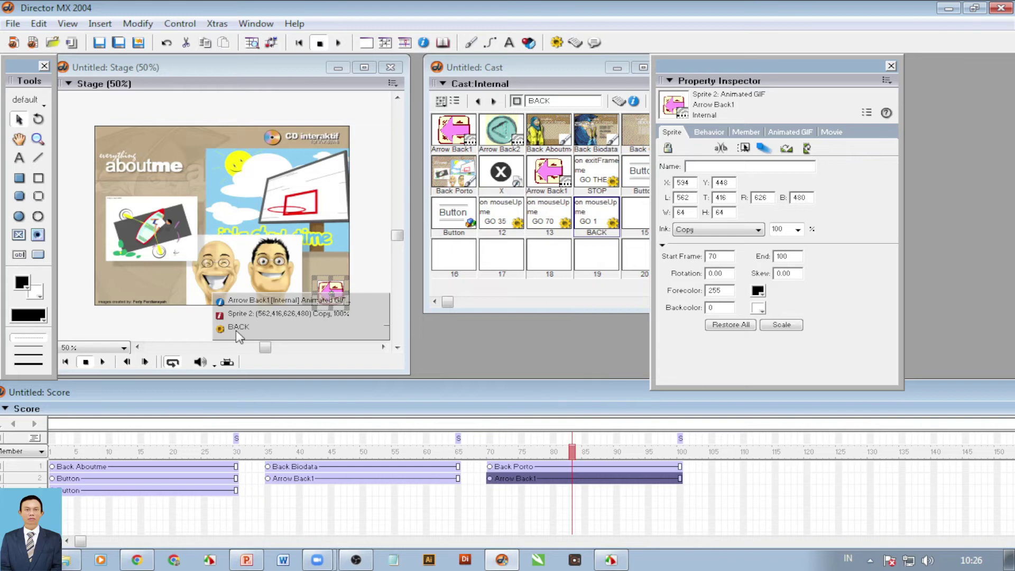
Play the movie from the beginning, test the POTO POLIO and BIODATA buttons and both back arrows, and stop playback
{"action": "left_click", "coordinate": [299, 43]}
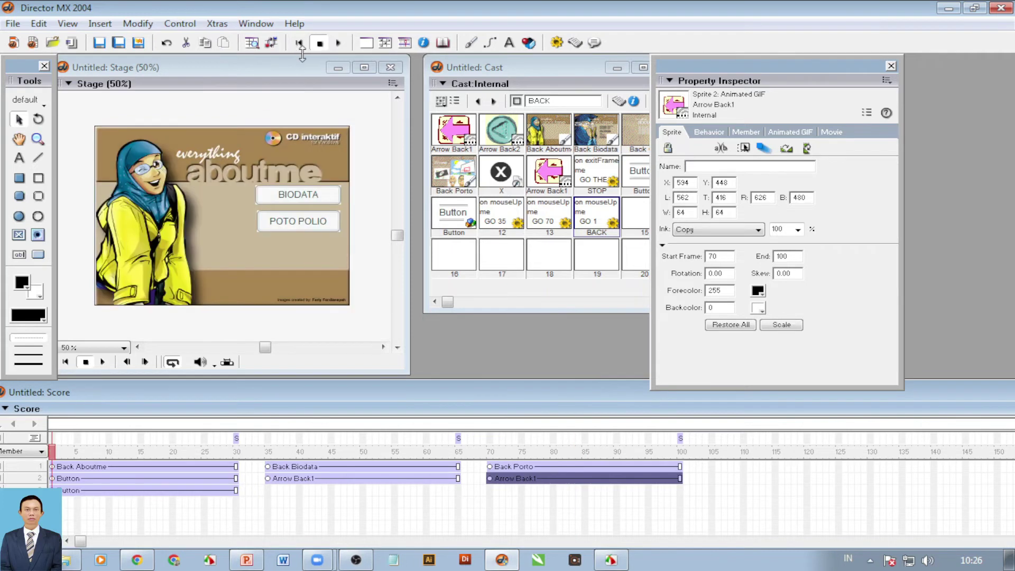
{"action": "left_click", "coordinate": [338, 43]}
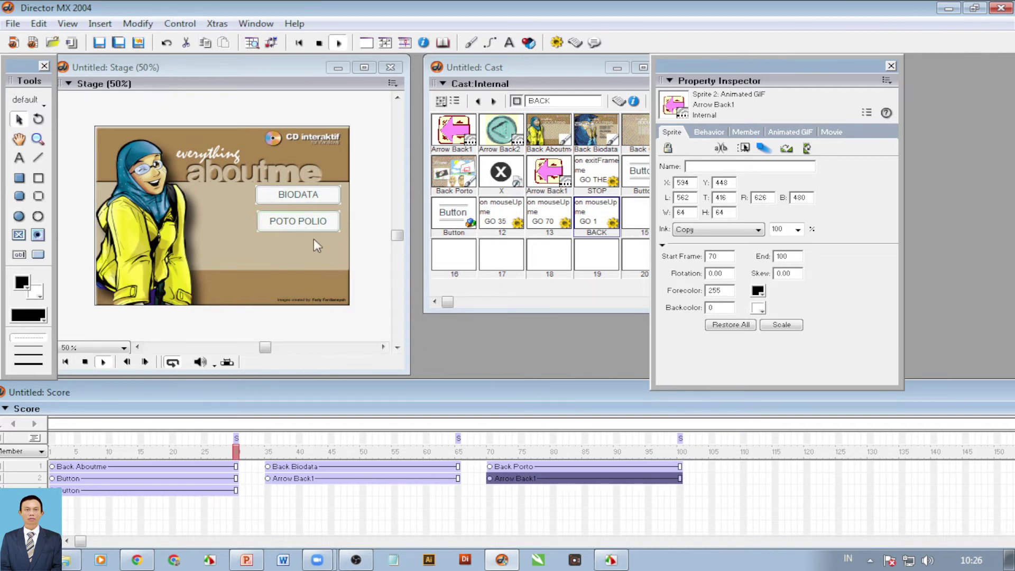
{"action": "left_click", "coordinate": [302, 227]}
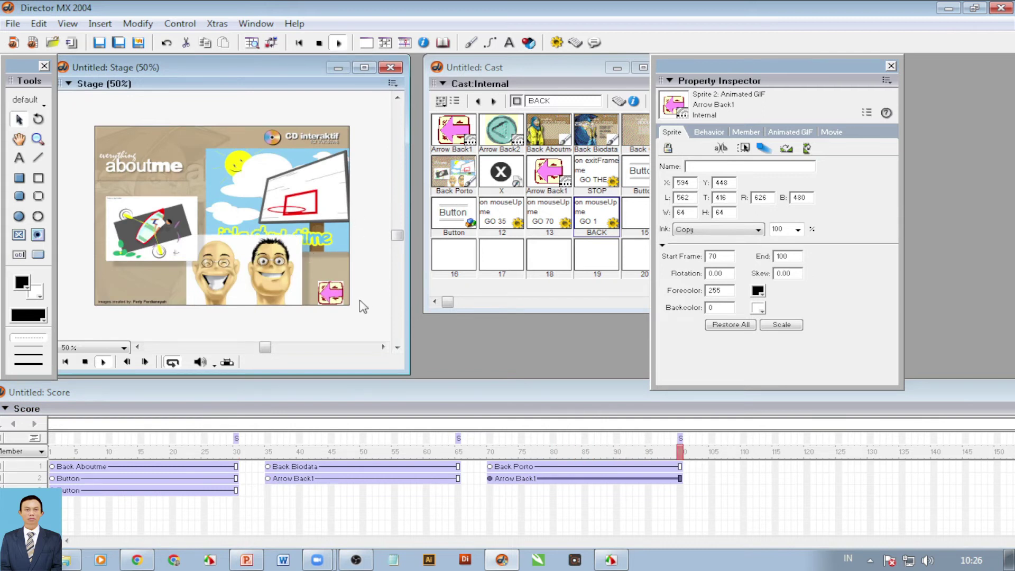
{"action": "left_click", "coordinate": [339, 300]}
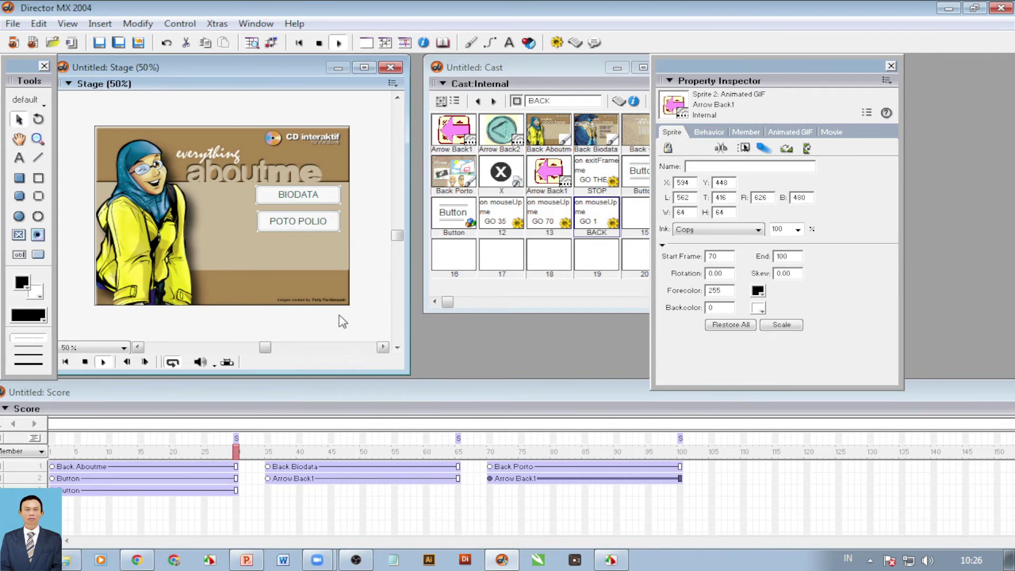
{"action": "left_click", "coordinate": [305, 196]}
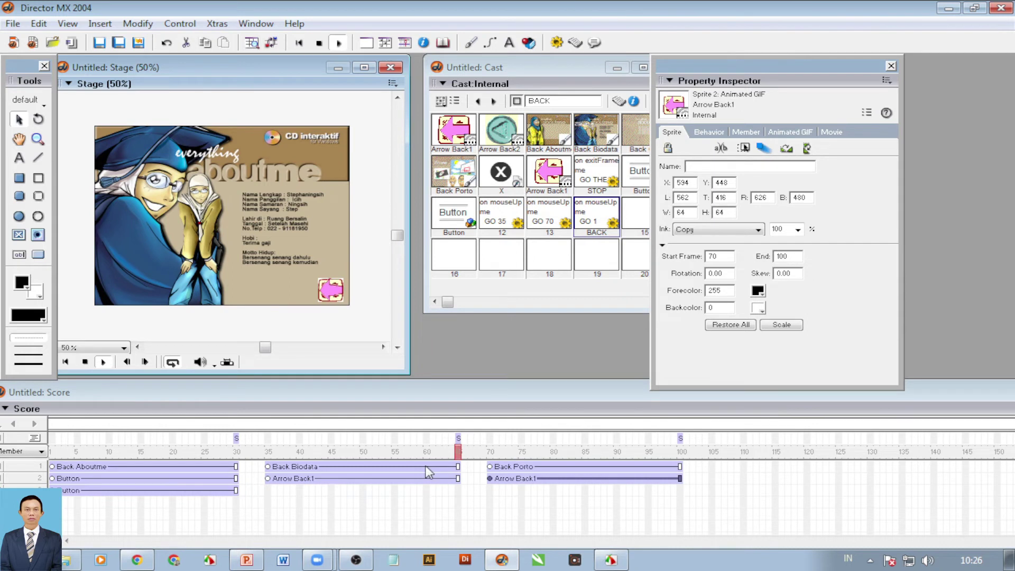
{"action": "left_click", "coordinate": [332, 290]}
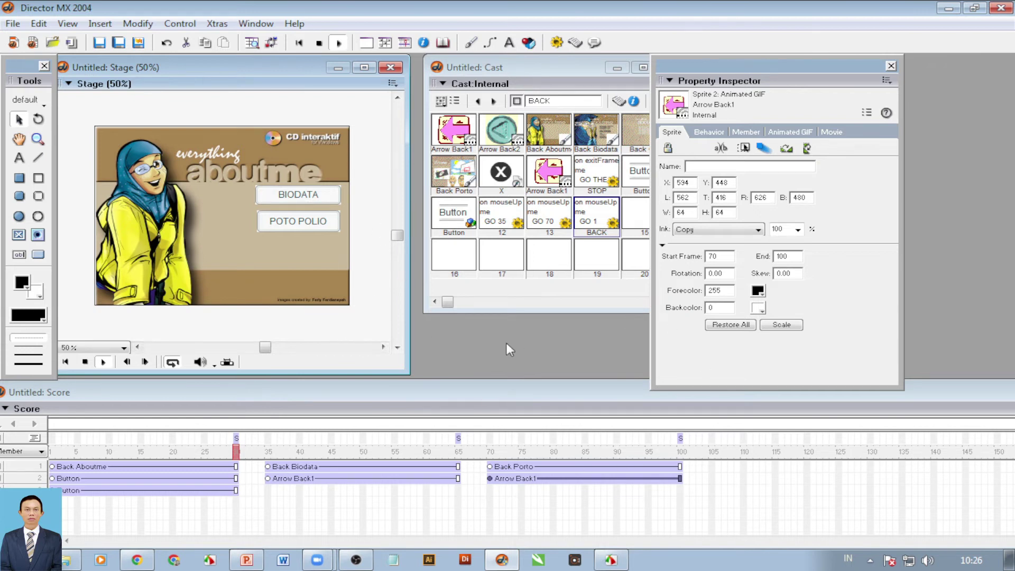
{"action": "left_click", "coordinate": [319, 43]}
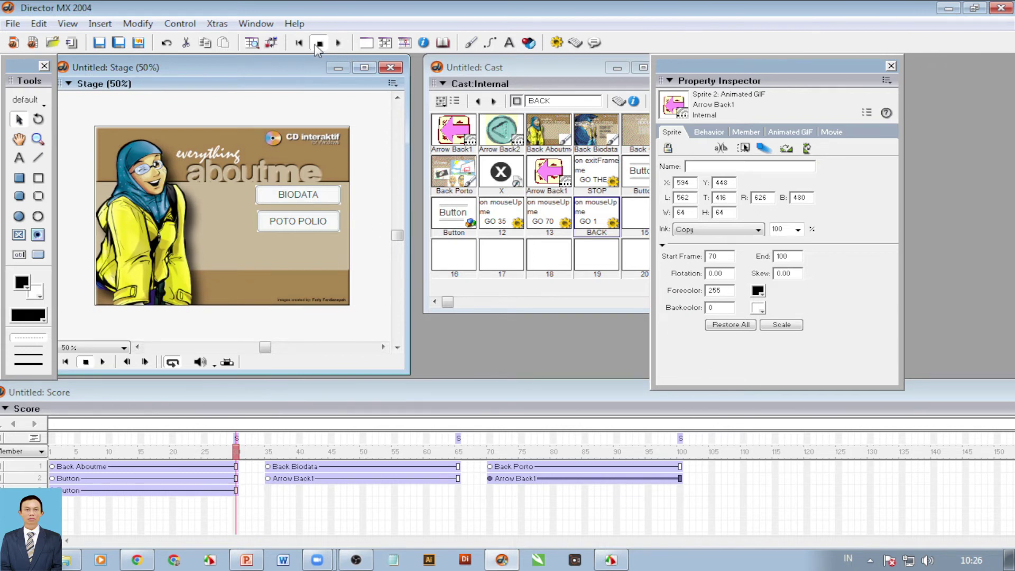
Try to replace the frame number in the Back Biodata arrow's mouseUp script so that its command reads GO BACK
{"action": "left_click", "coordinate": [422, 478]}
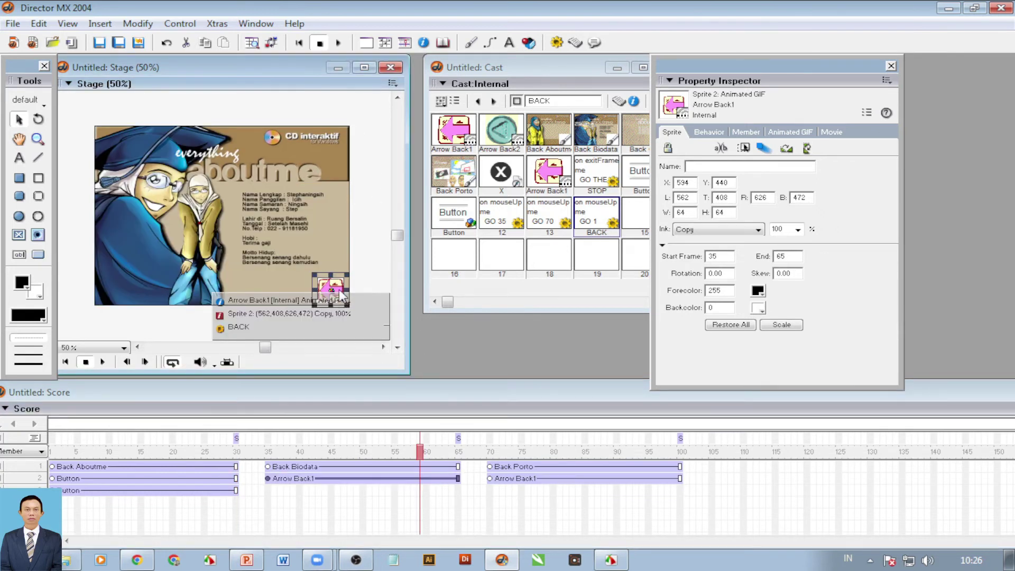
{"action": "right_click", "coordinate": [341, 294]}
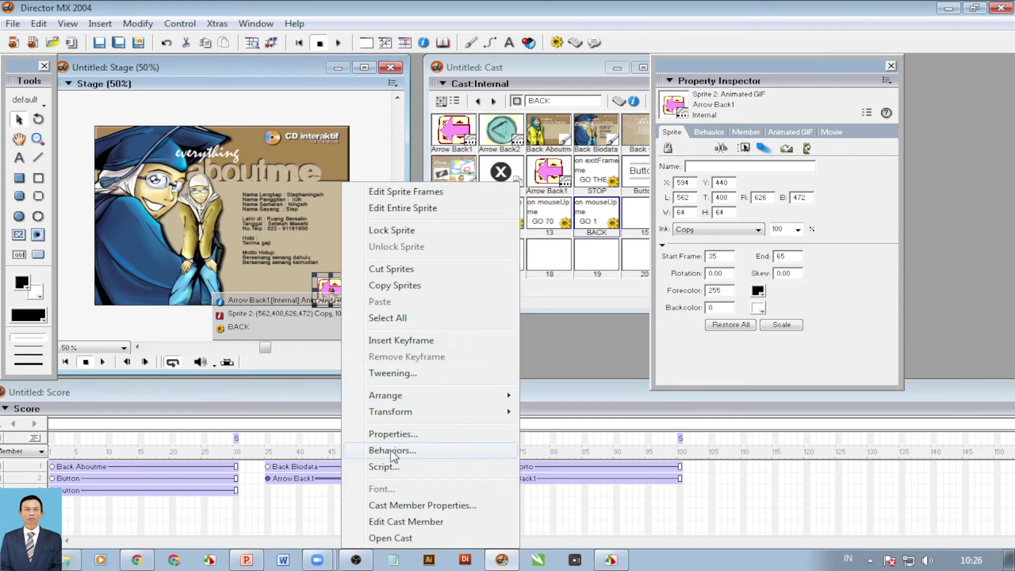
{"action": "left_click", "coordinate": [394, 467]}
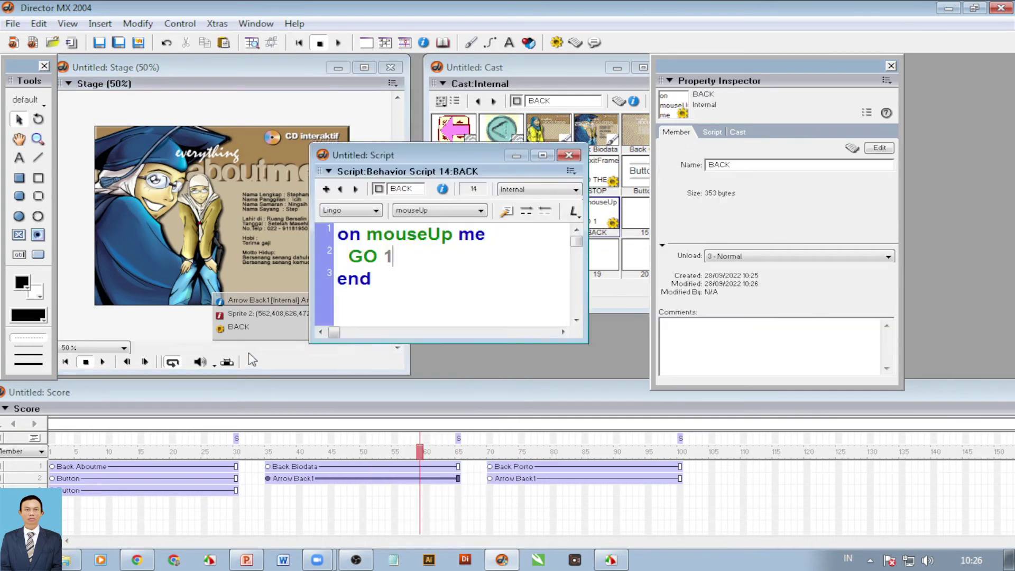
{"action": "double_click", "coordinate": [394, 257]}
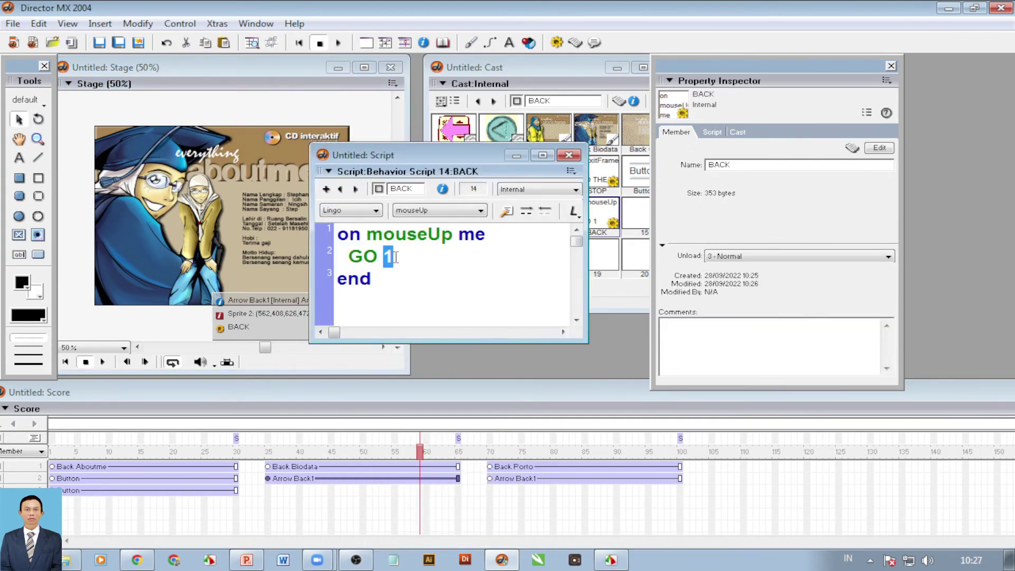
{"action": "type", "text": "BACK"}
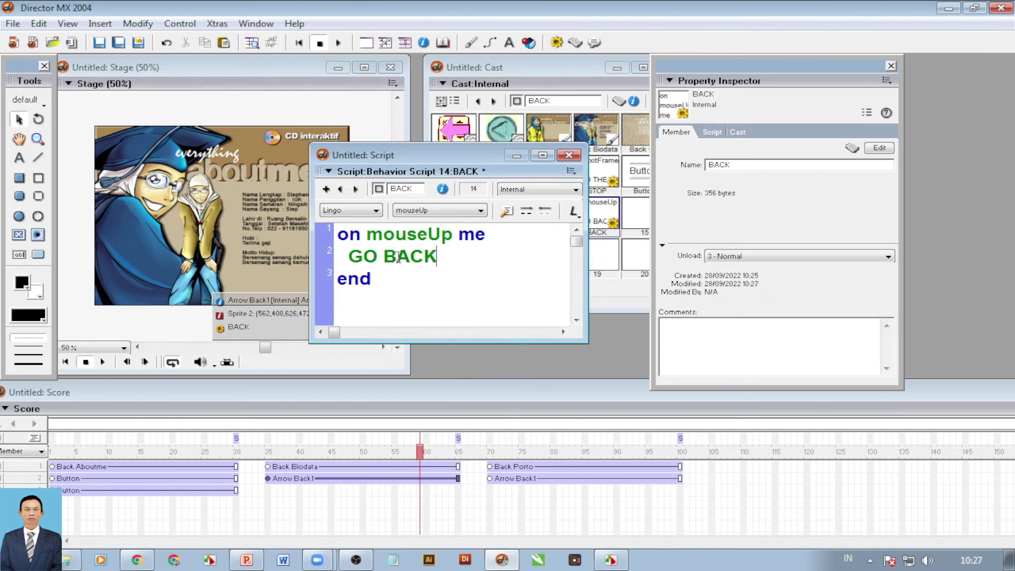
{"action": "left_click", "coordinate": [569, 155]}
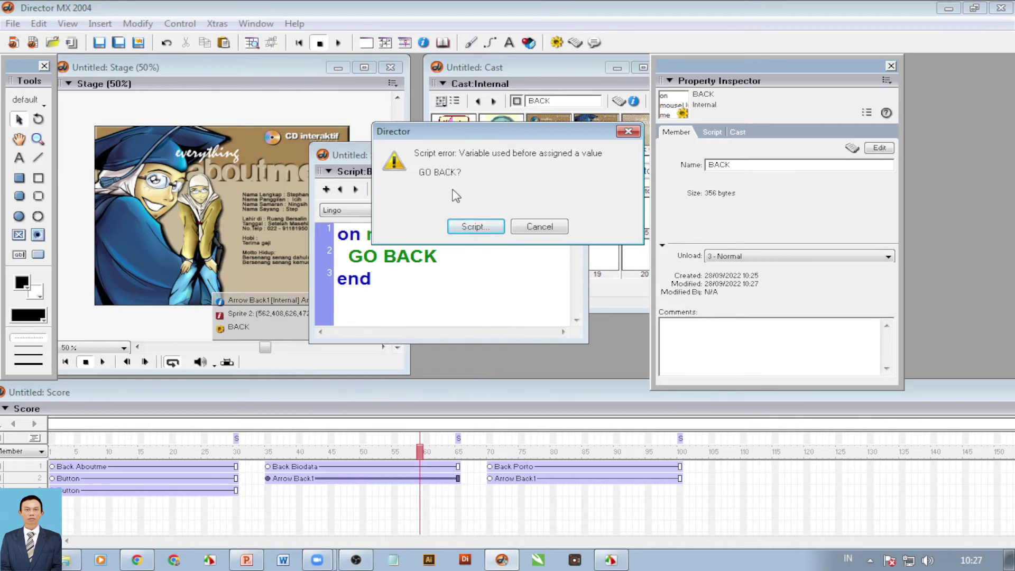
{"action": "left_click", "coordinate": [538, 229]}
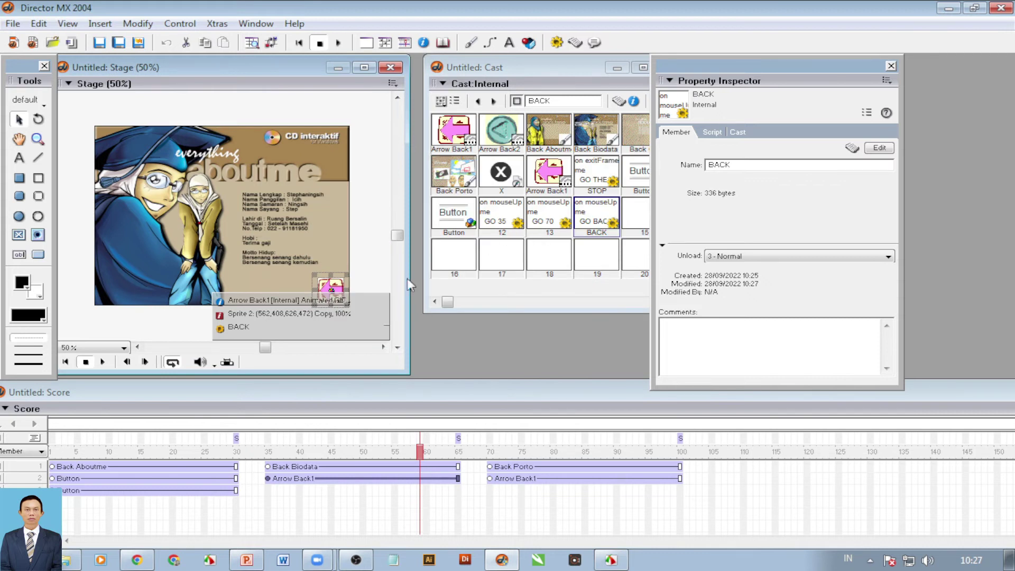
Restore the Back Biodata arrow's mouseUp script command to GO 1
{"action": "right_click", "coordinate": [346, 295]}
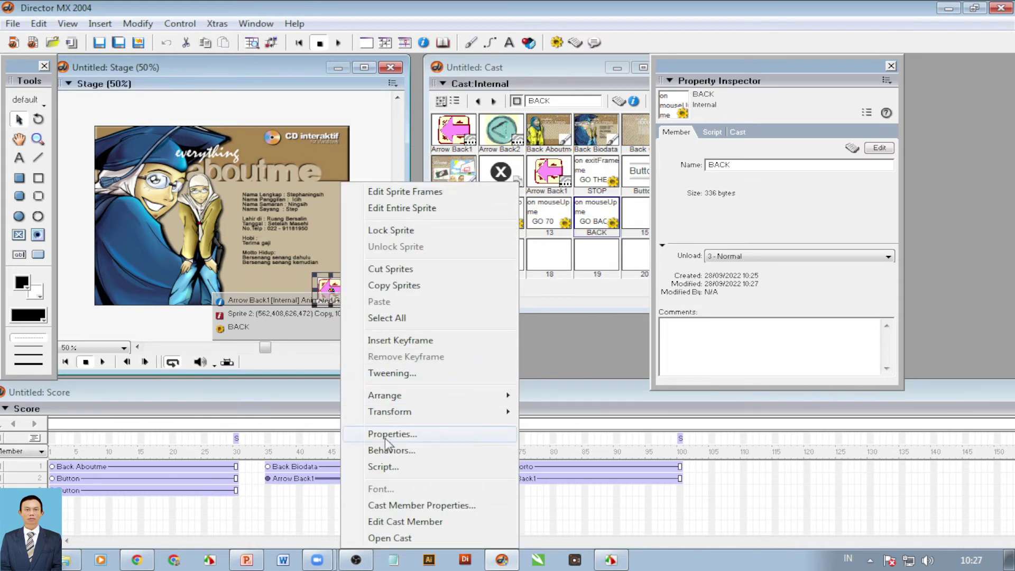
{"action": "left_click", "coordinate": [393, 467]}
{"action": "left_click_drag", "start_coordinate": [384, 257], "coordinate": [438, 259]}
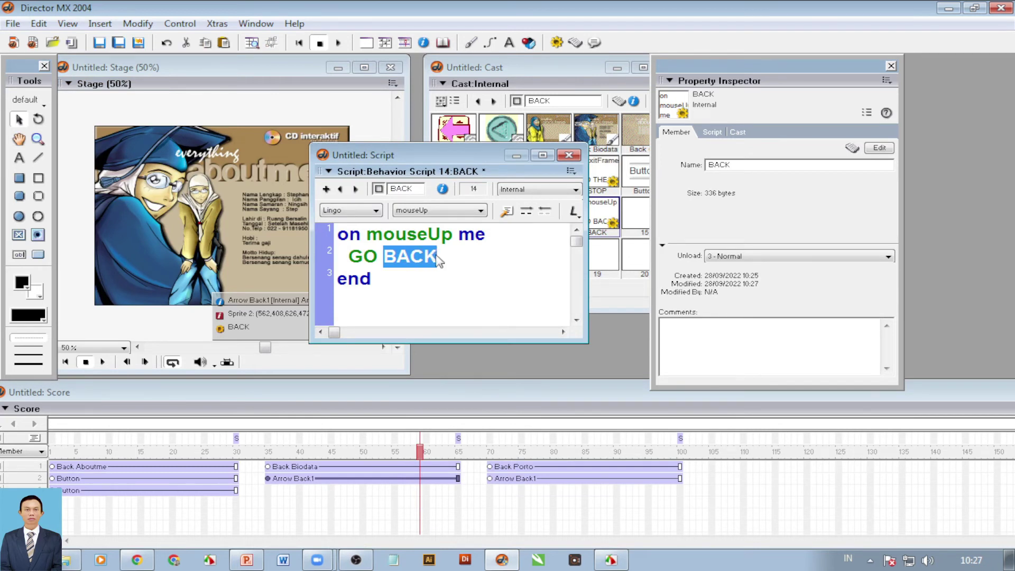
{"action": "type", "text": "1"}
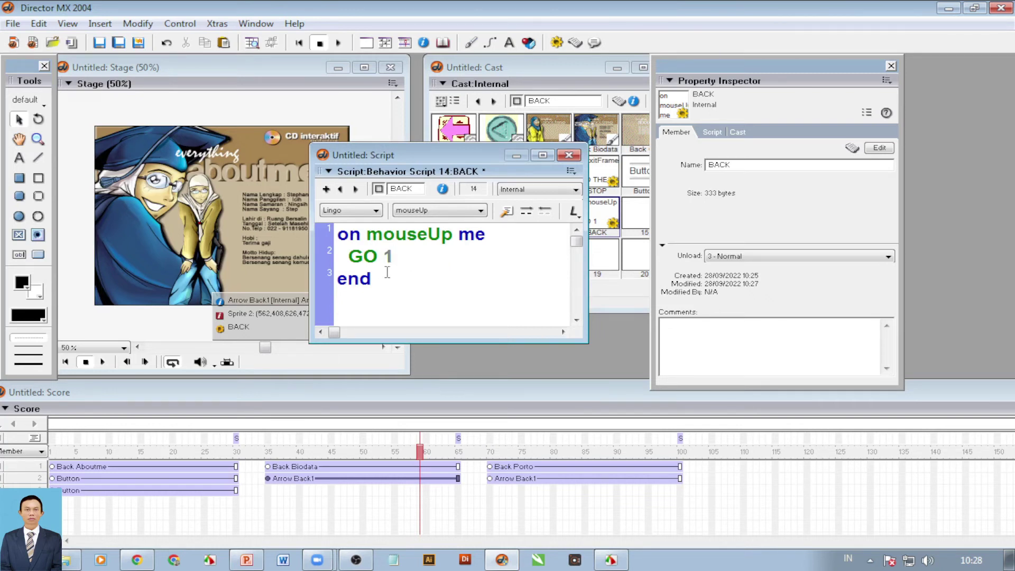
{"action": "left_click", "coordinate": [569, 155]}
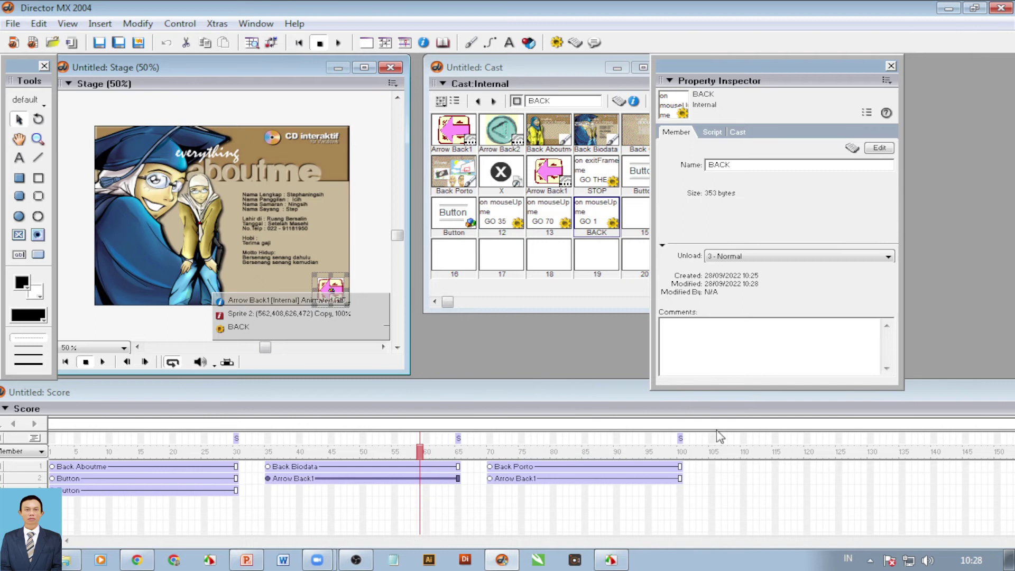
Narrow the Score window, reposition it below the Stage, and show its effects channels
{"action": "left_click_drag", "start_coordinate": [797, 394], "coordinate": [578, 414]}
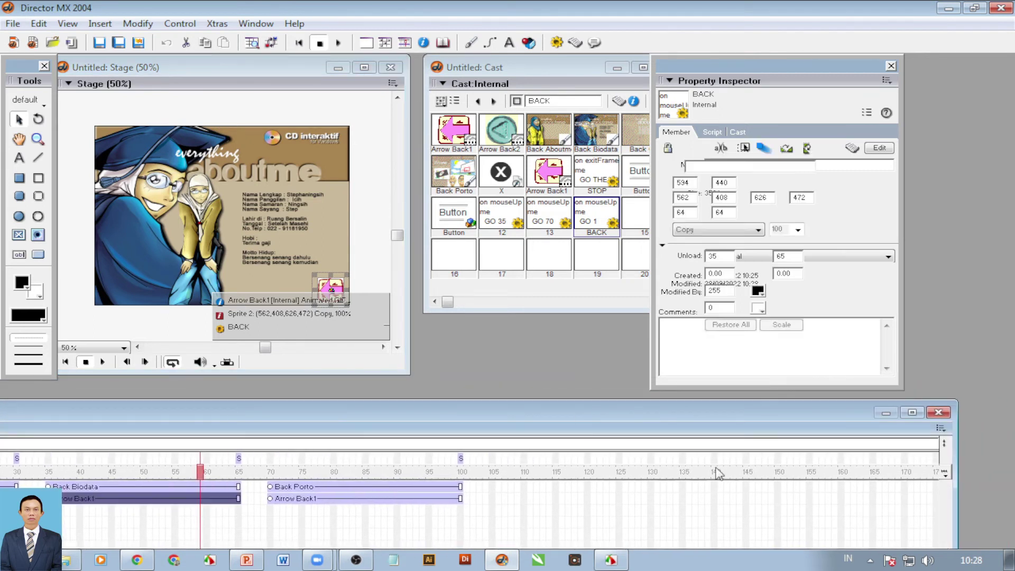
{"action": "left_click_drag", "start_coordinate": [956, 494], "coordinate": [523, 495]}
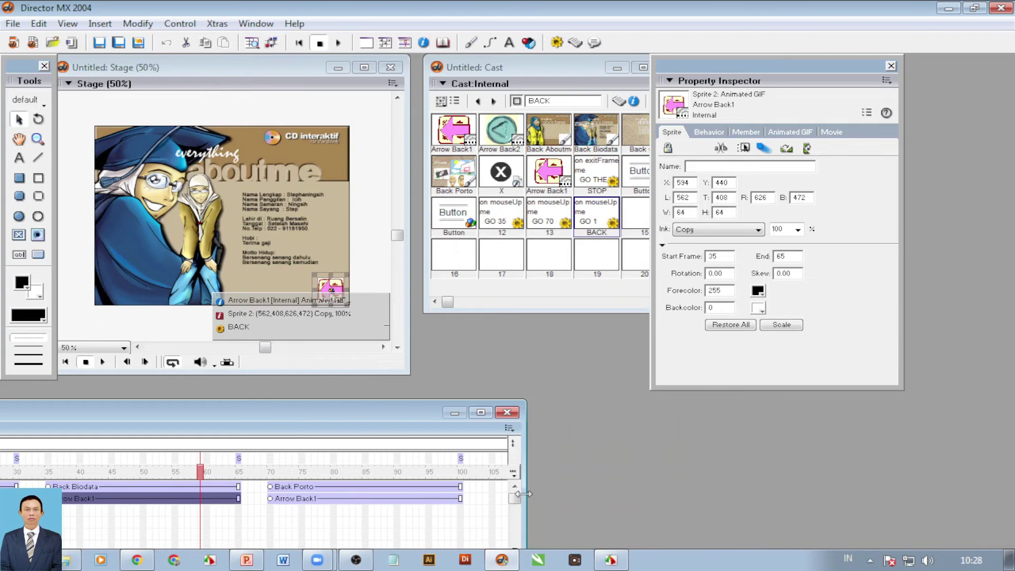
{"action": "left_click_drag", "start_coordinate": [347, 414], "coordinate": [593, 383]}
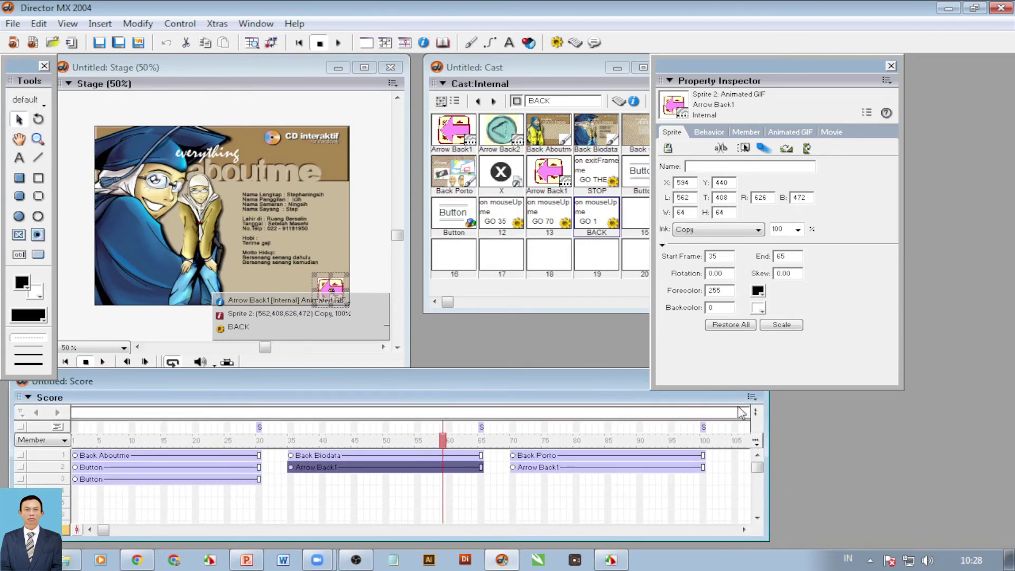
{"action": "left_click", "coordinate": [755, 412]}
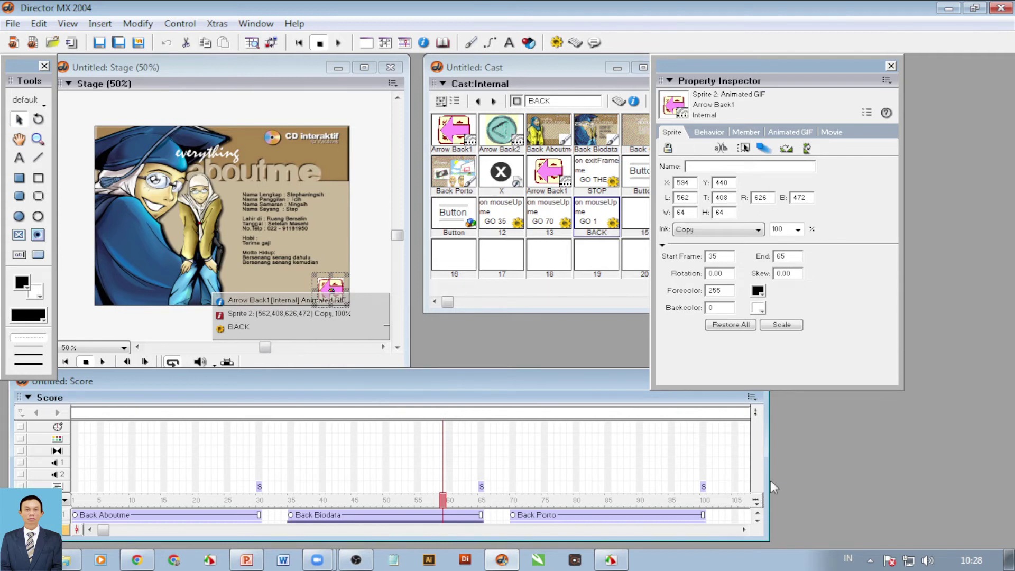
{"action": "left_click_drag", "start_coordinate": [546, 377], "coordinate": [582, 345]}
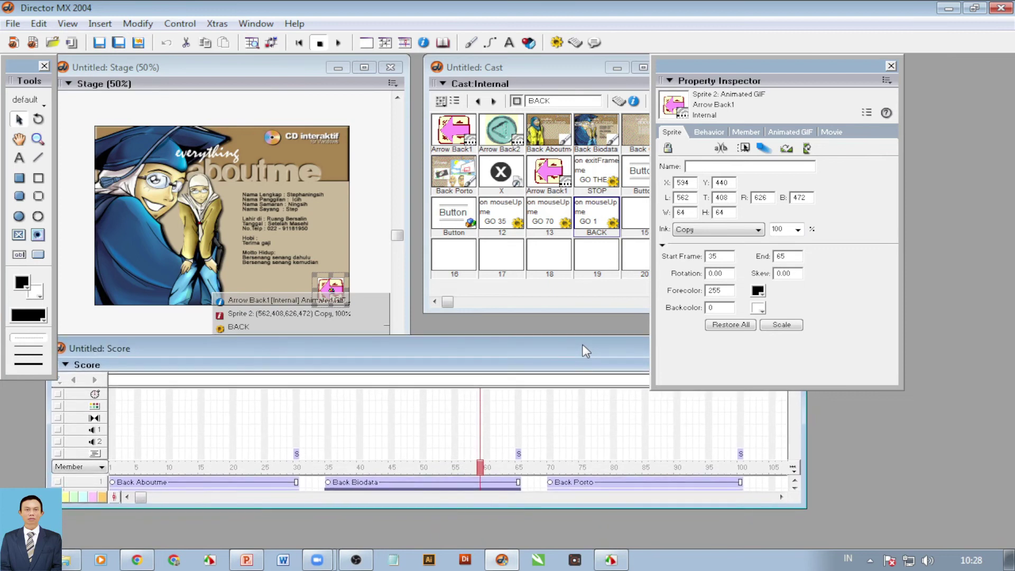
Add a Dissolve, Patterns transition at frame 35, where the Back Biodata page starts
{"action": "double_click", "coordinate": [327, 418]}
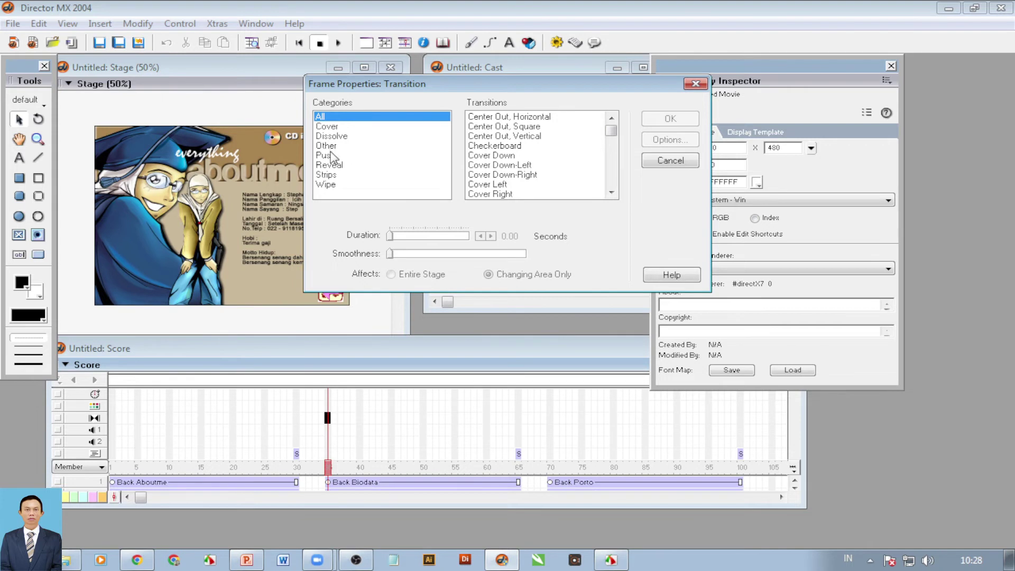
{"action": "left_click", "coordinate": [334, 136]}
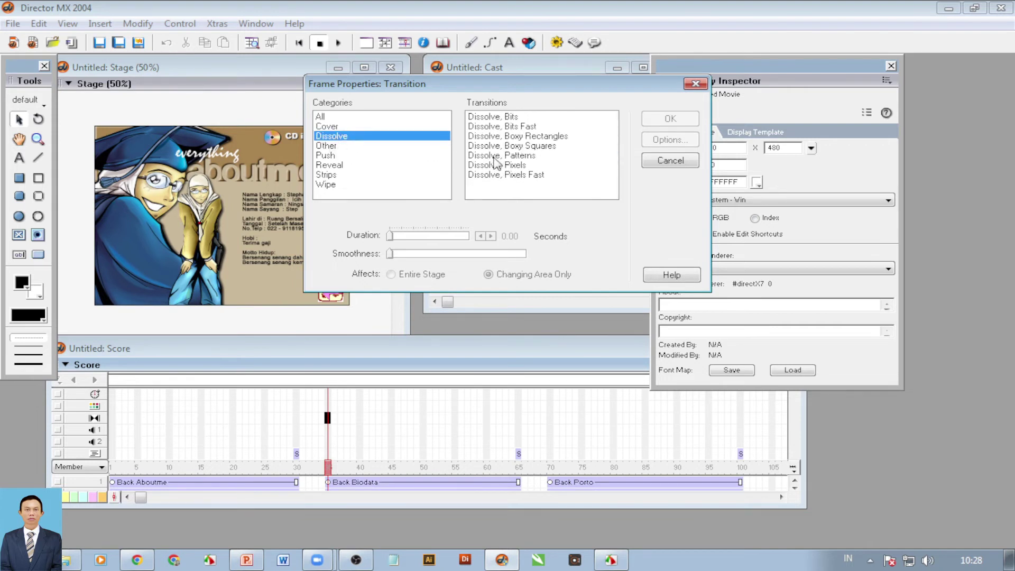
{"action": "left_click", "coordinate": [497, 155]}
{"action": "left_click", "coordinate": [667, 118]}
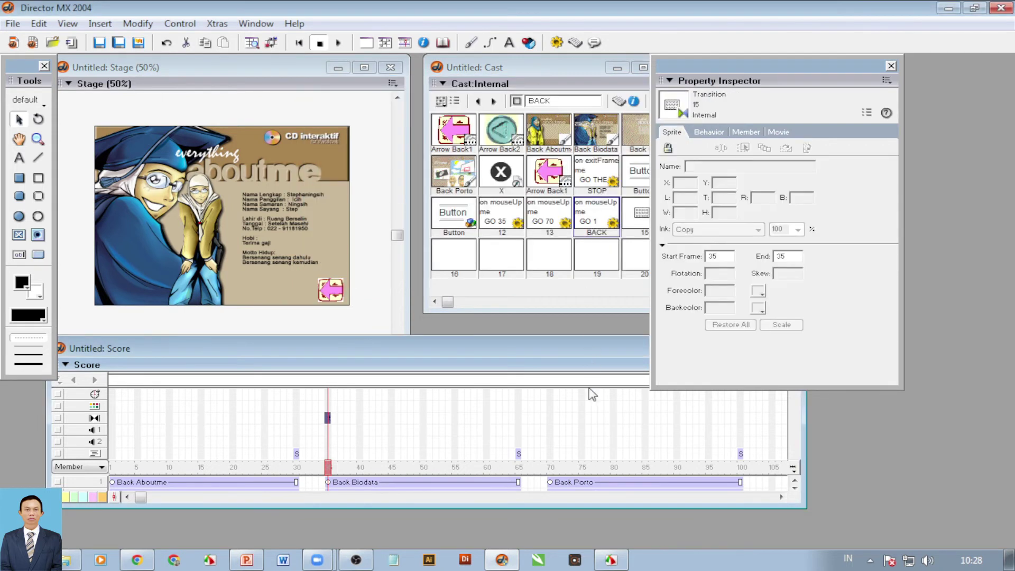
Add a Reveal Right transition at frame 70, where the Back Porto page starts
{"action": "left_click", "coordinate": [550, 418]}
{"action": "double_click", "coordinate": [550, 417]}
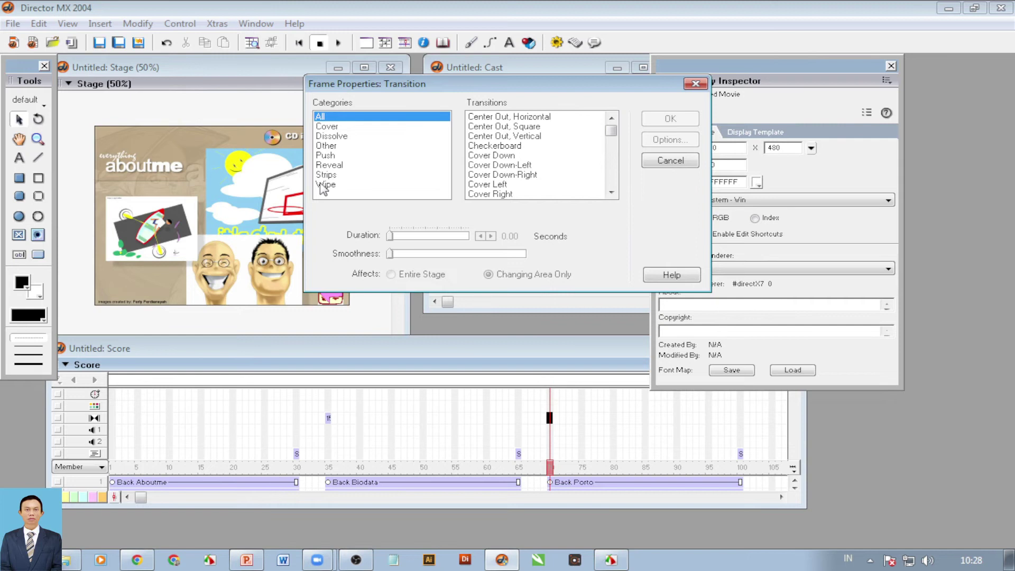
{"action": "left_click", "coordinate": [324, 175]}
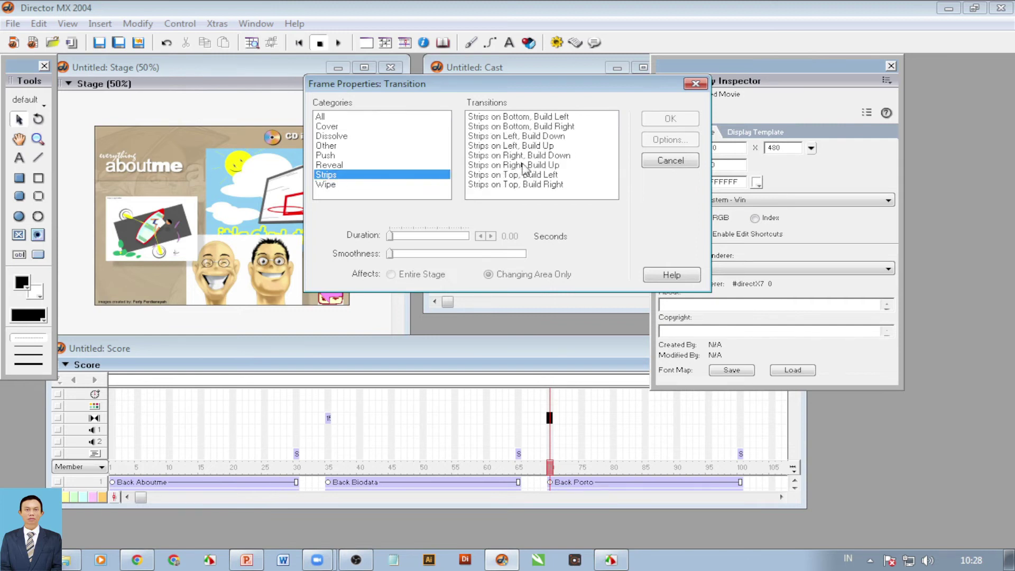
{"action": "left_click", "coordinate": [342, 166]}
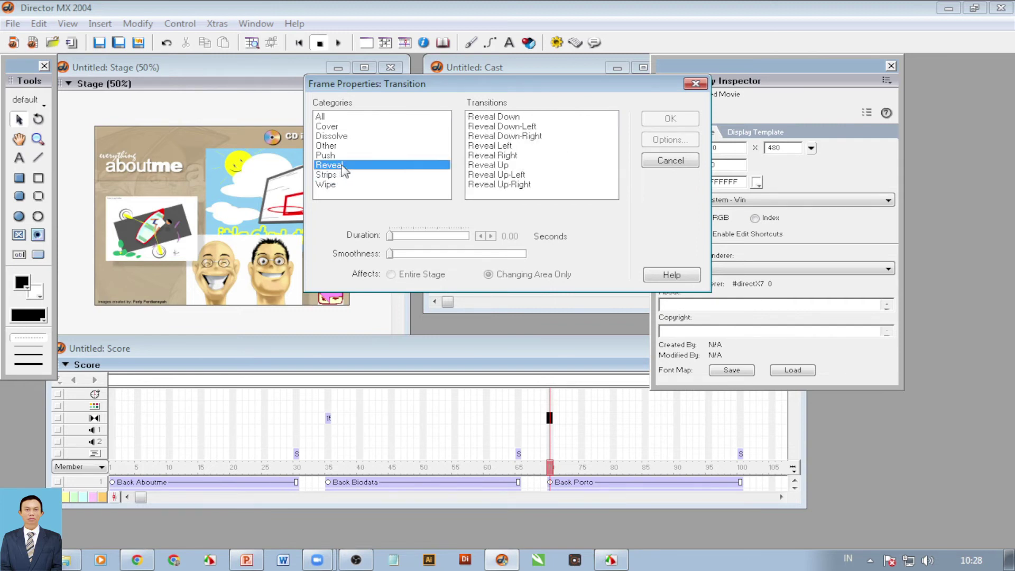
{"action": "left_click", "coordinate": [485, 155]}
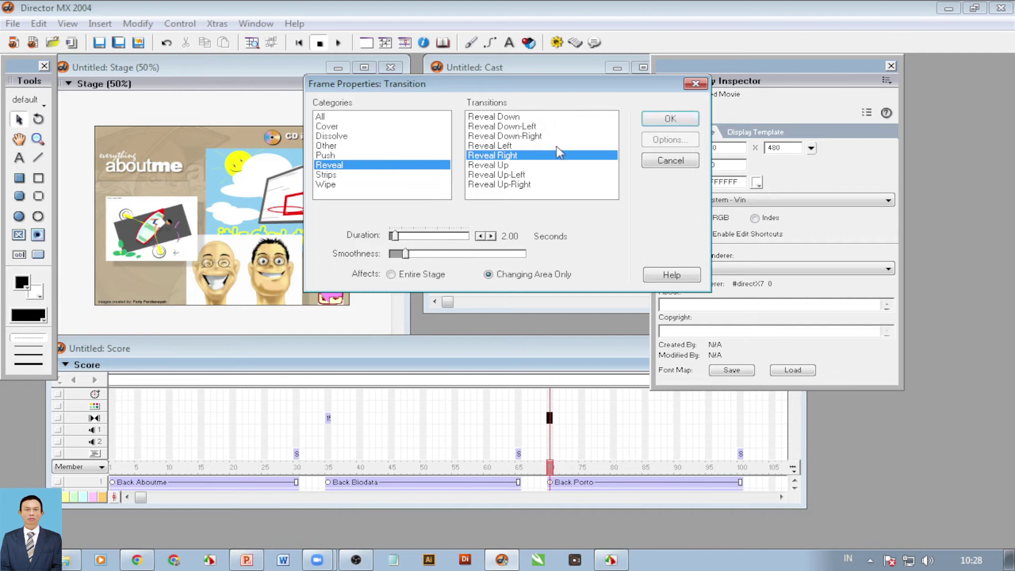
{"action": "left_click", "coordinate": [669, 119]}
Play the movie from the beginning, test the transitions through BIODATA, POTO POLIO and both back arrows, and stop playback
{"action": "left_click", "coordinate": [299, 42]}
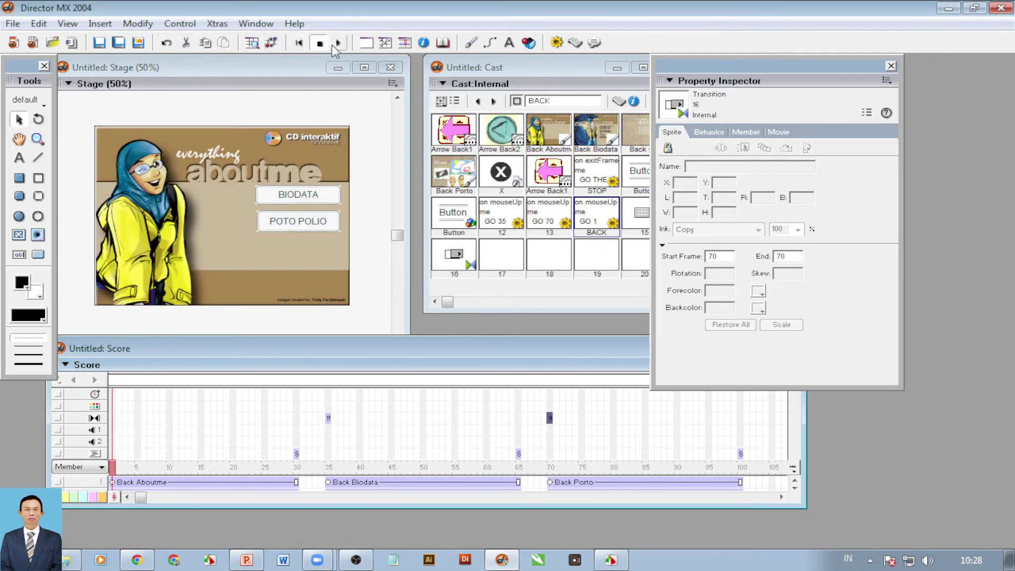
{"action": "left_click", "coordinate": [339, 44]}
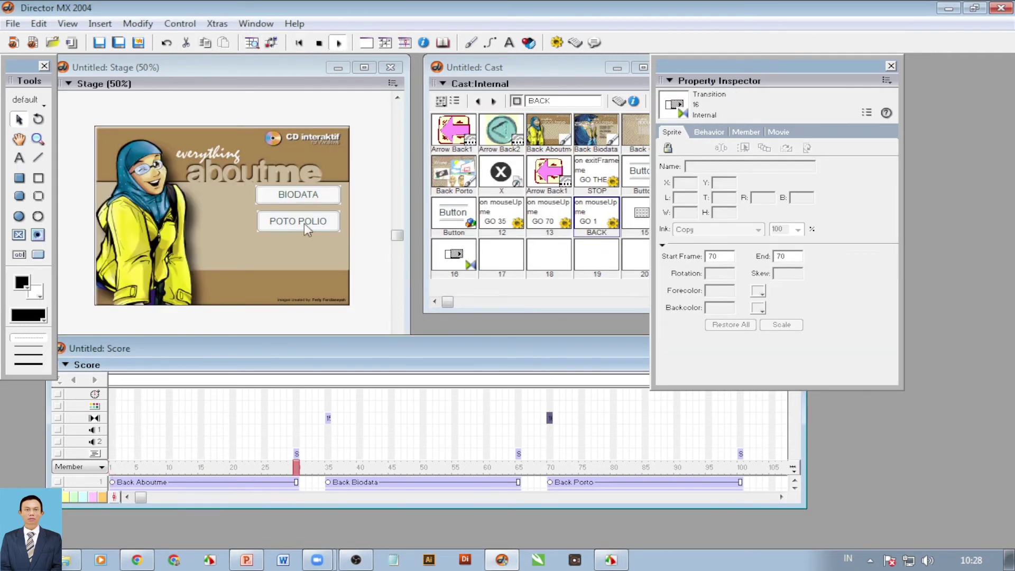
{"action": "left_click", "coordinate": [294, 197]}
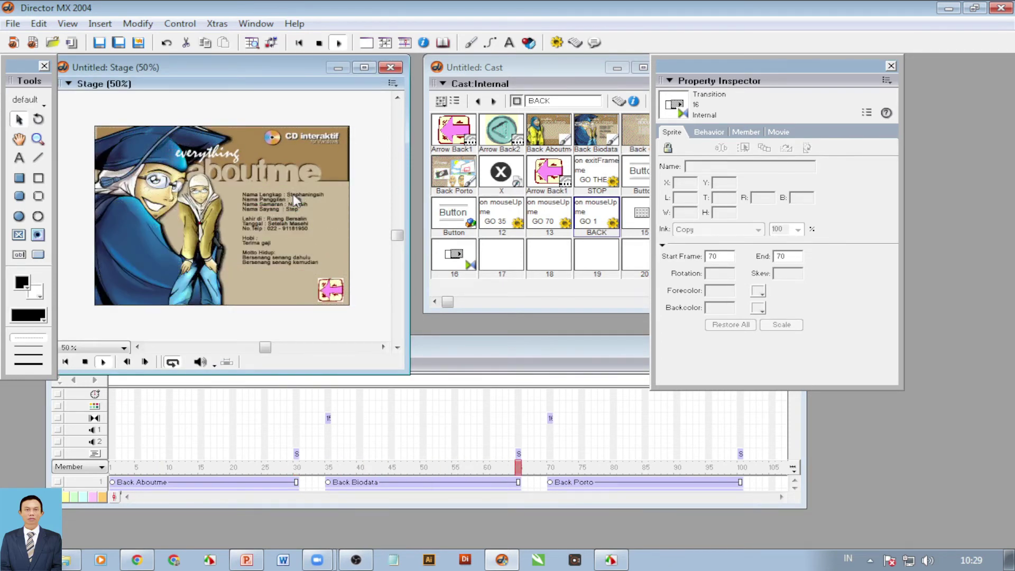
{"action": "left_click", "coordinate": [330, 290]}
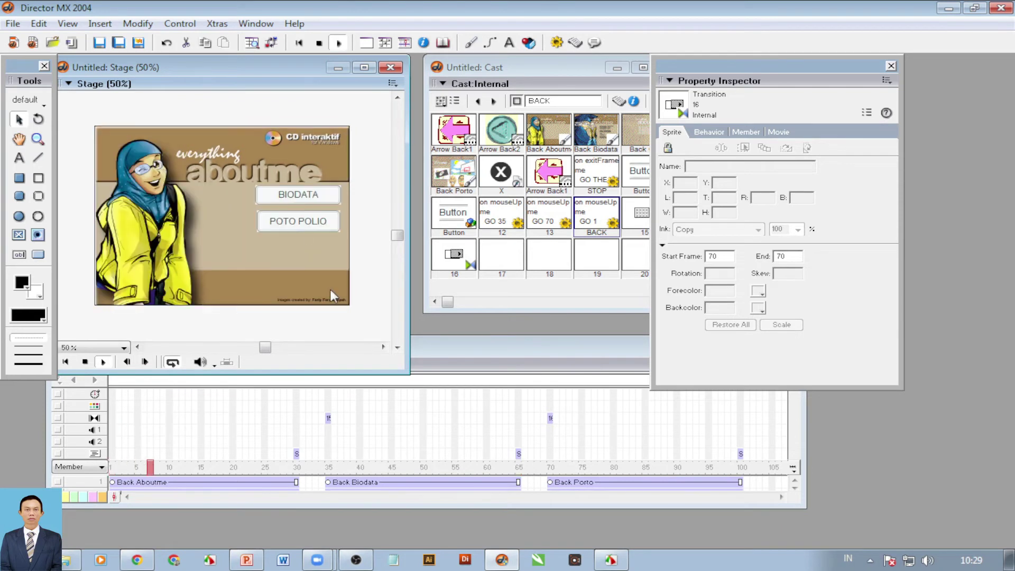
{"action": "left_click", "coordinate": [294, 226]}
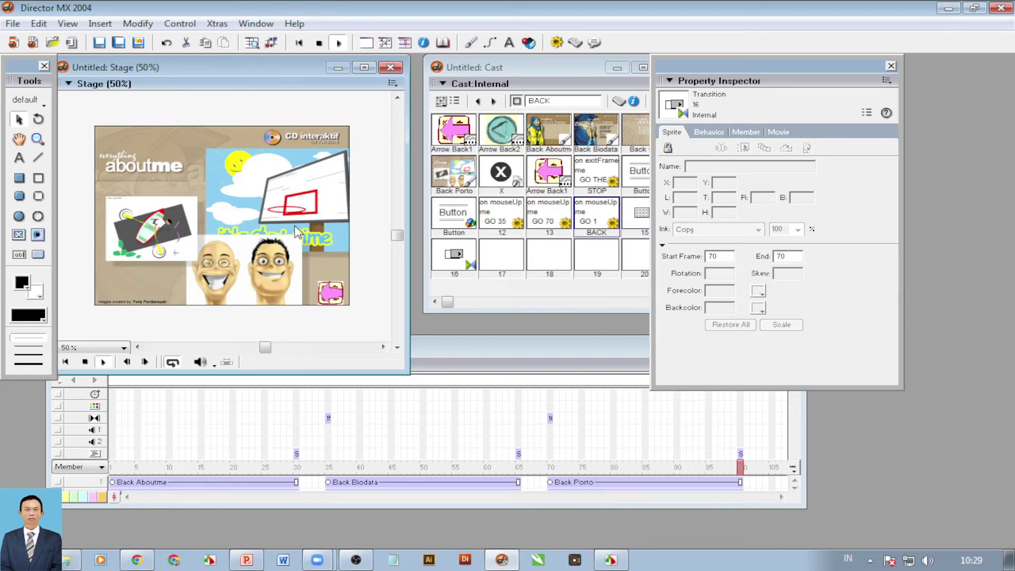
{"action": "left_click", "coordinate": [331, 296]}
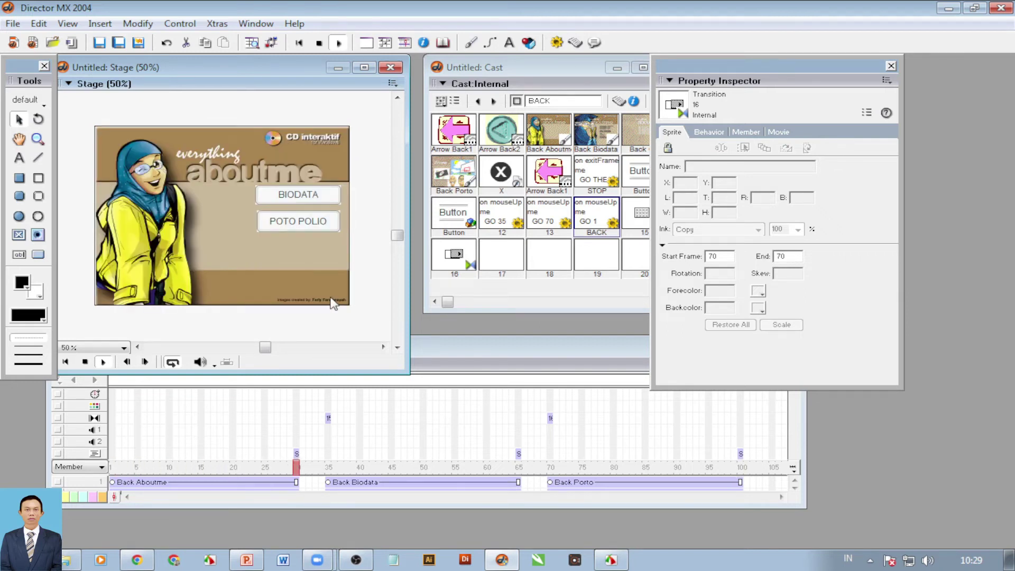
{"action": "left_click", "coordinate": [319, 43]}
Add a Cover Down transition at frame 1, where the Back Aboutme page starts
{"action": "double_click", "coordinate": [112, 417]}
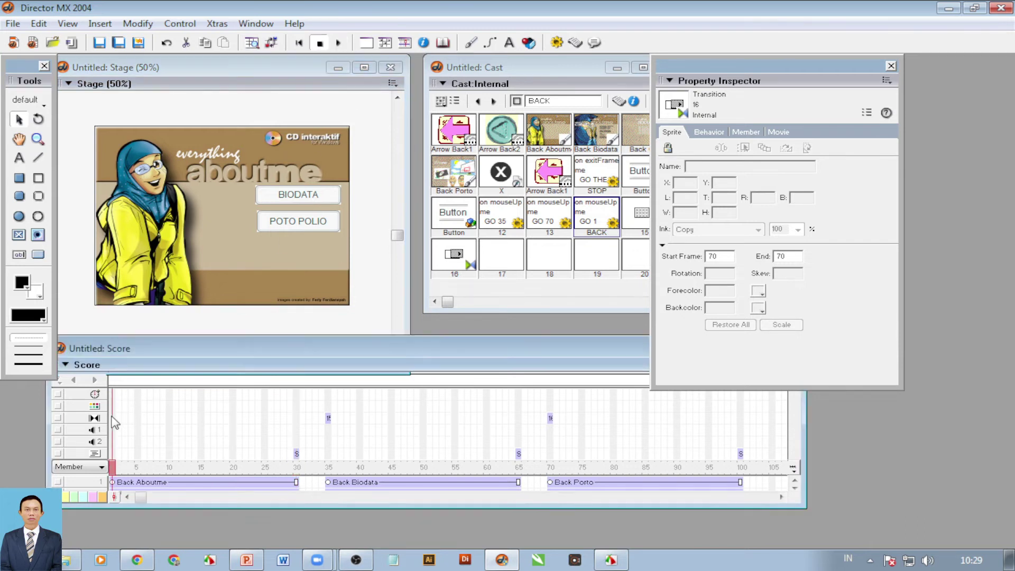
{"action": "left_click", "coordinate": [326, 127]}
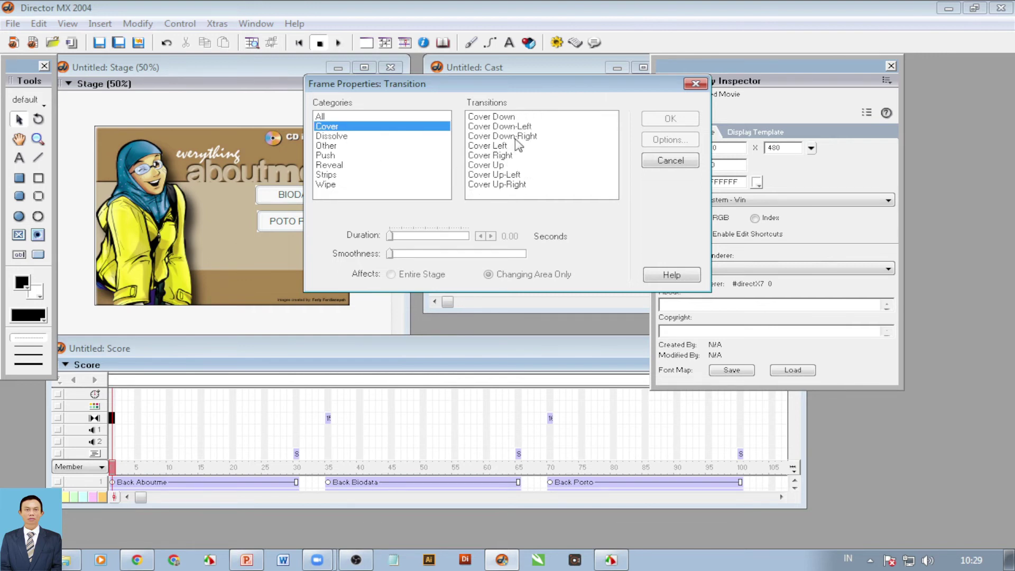
{"action": "left_click", "coordinate": [508, 116]}
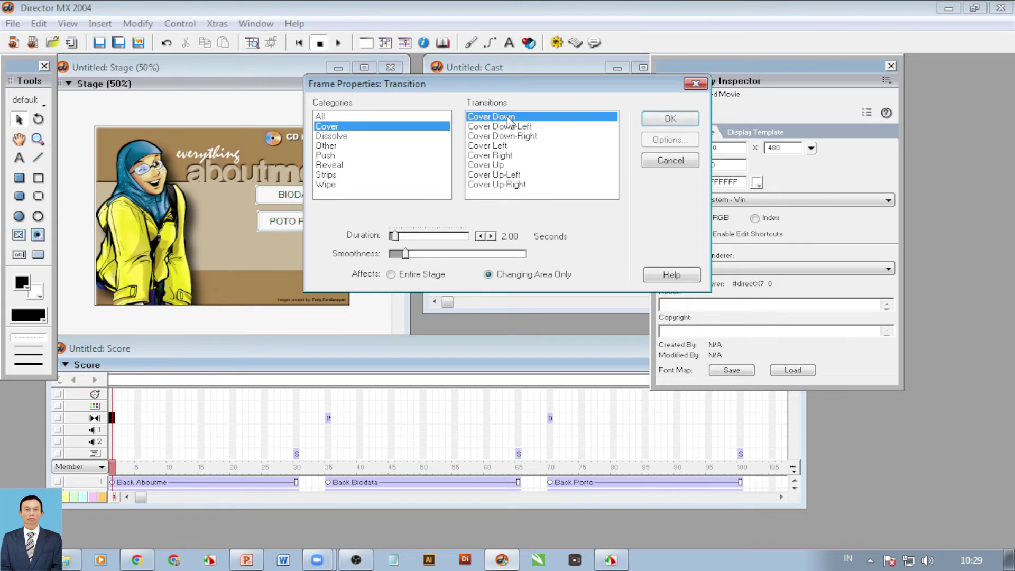
{"action": "left_click", "coordinate": [652, 117]}
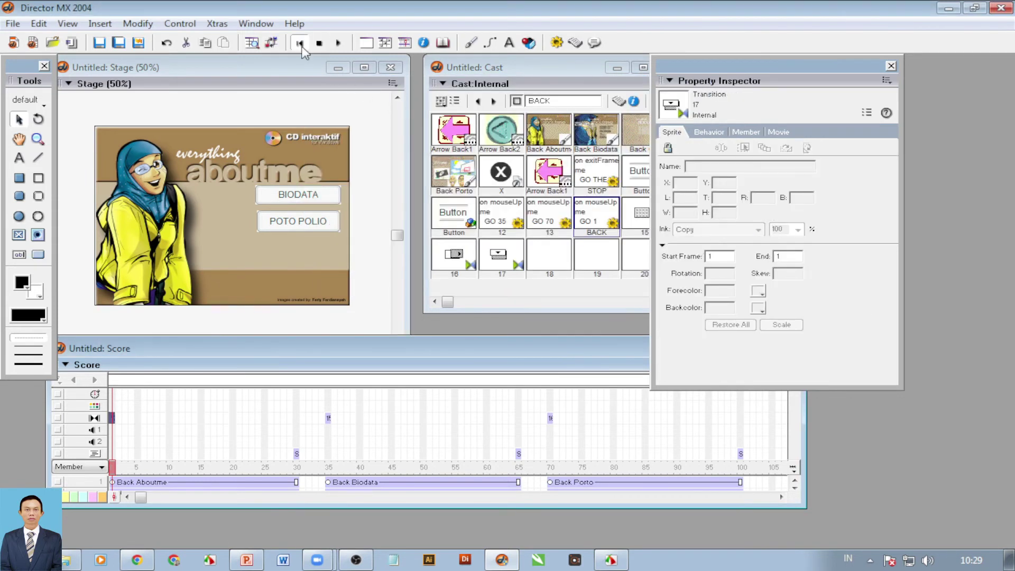
Play the movie, test the transitions through BIODATA, its back arrow and POTO POLIO, and stop playback
{"action": "left_click", "coordinate": [337, 44]}
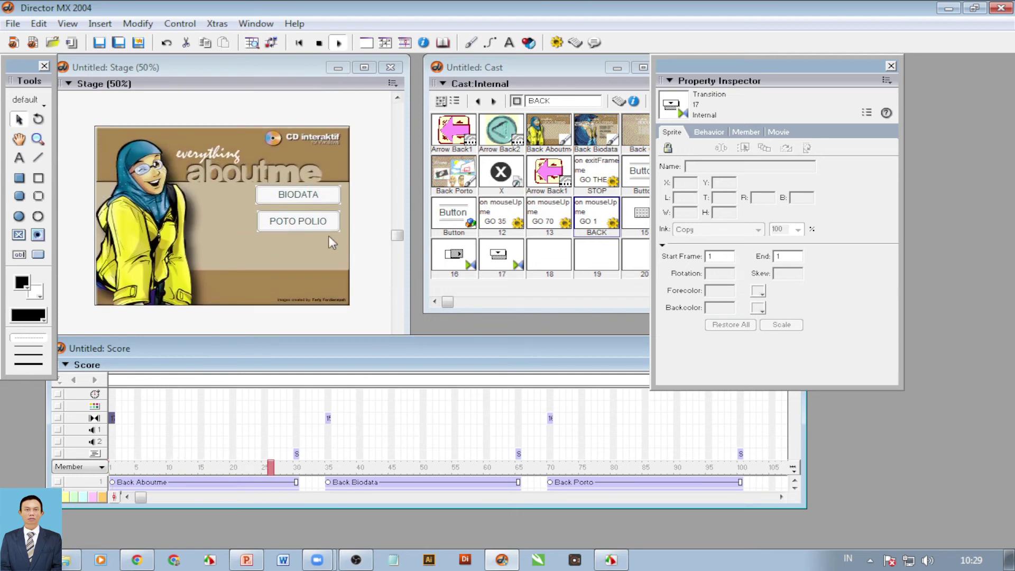
{"action": "left_click", "coordinate": [308, 202]}
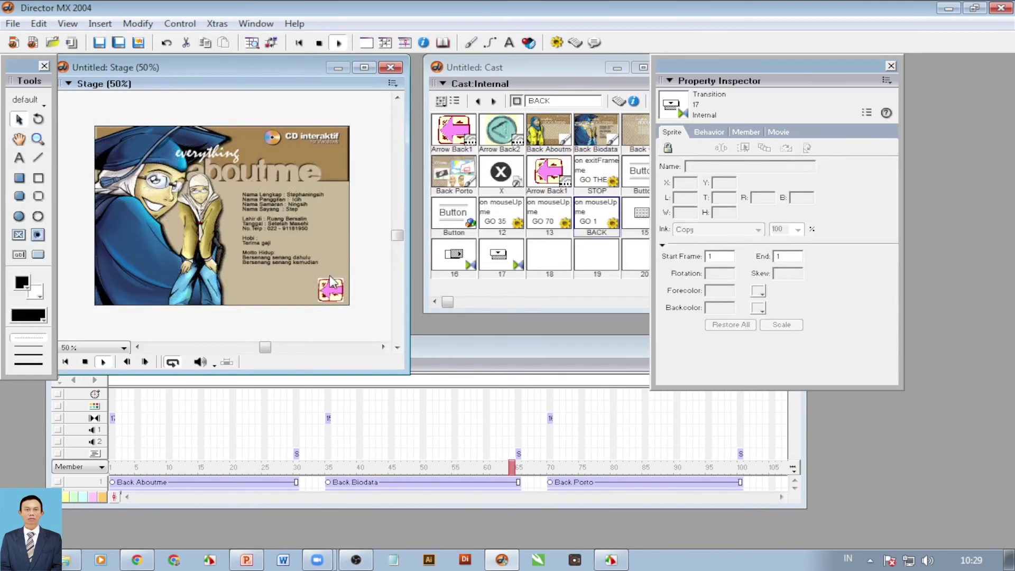
{"action": "left_click", "coordinate": [332, 293]}
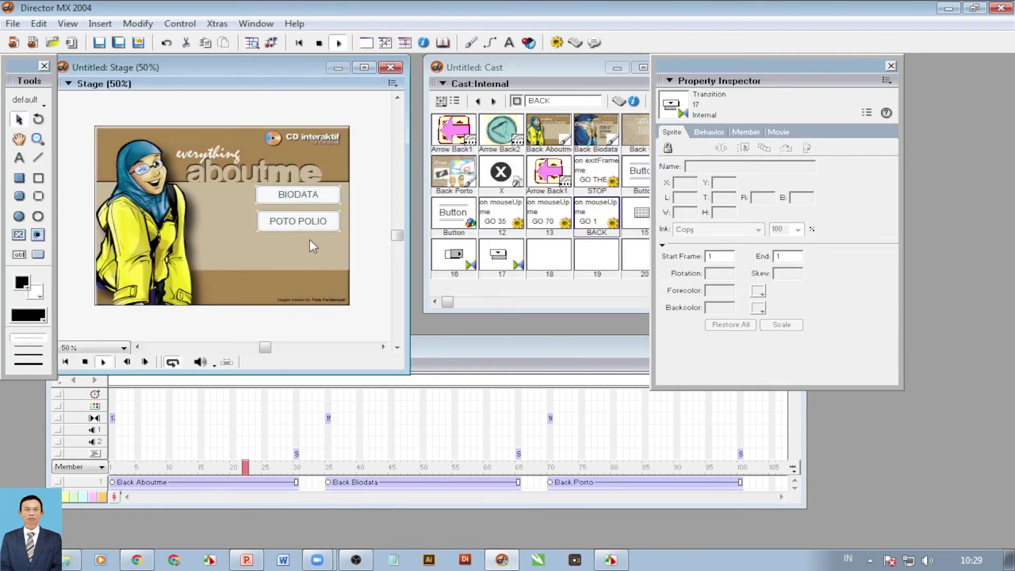
{"action": "left_click", "coordinate": [309, 228]}
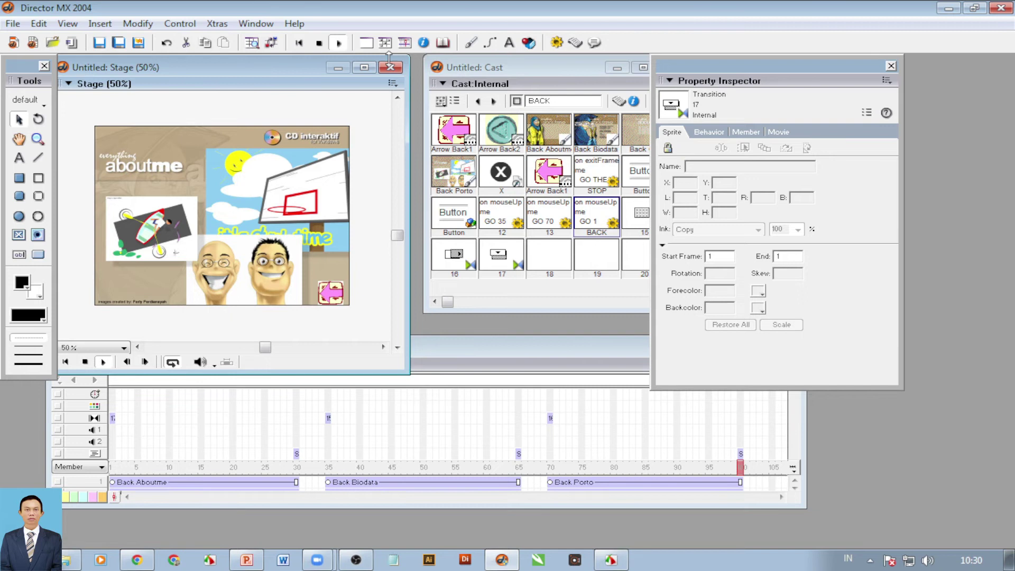
{"action": "left_click", "coordinate": [319, 45]}
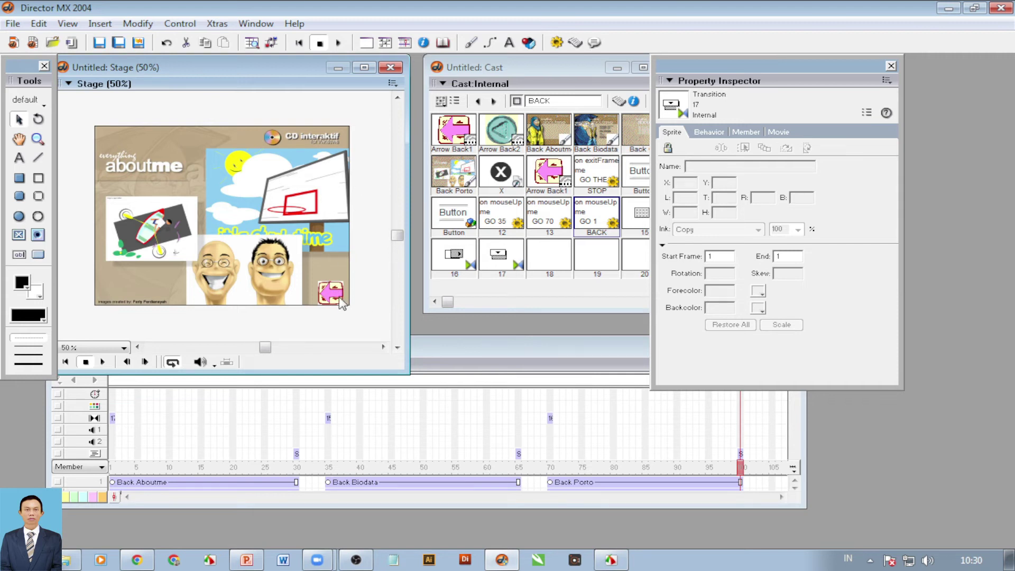
Select the BIODATA button on the Back Aboutme page, open its behavior in the Behavior Inspector, and look through the available sound actions
{"action": "left_click", "coordinate": [254, 483]}
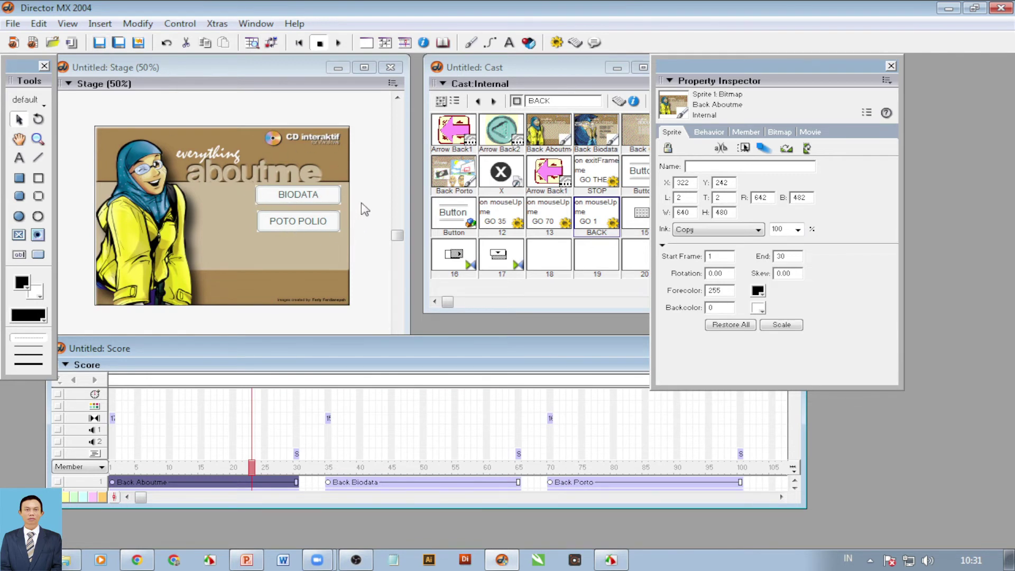
{"action": "left_click", "coordinate": [312, 203]}
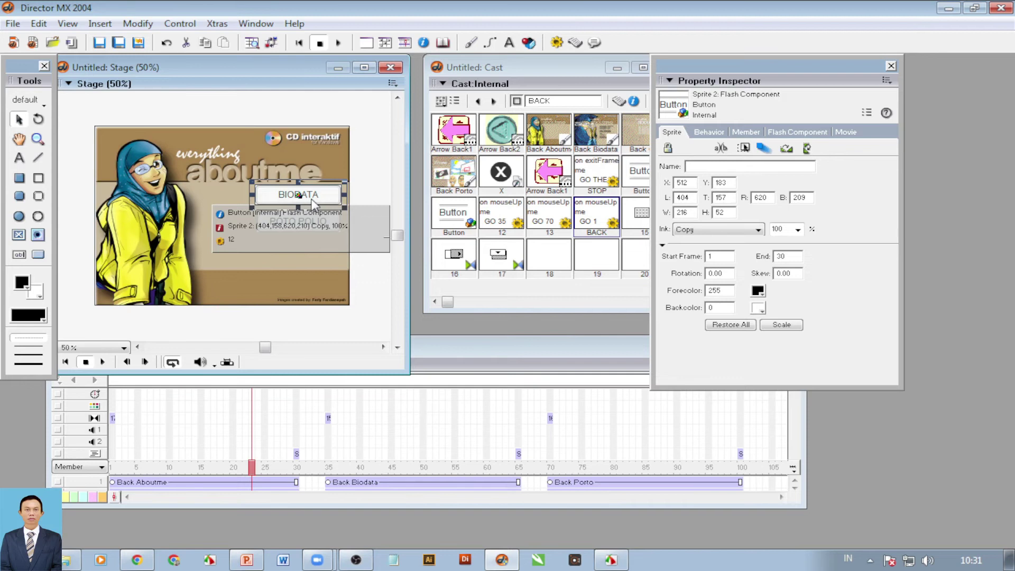
{"action": "left_click", "coordinate": [709, 132]}
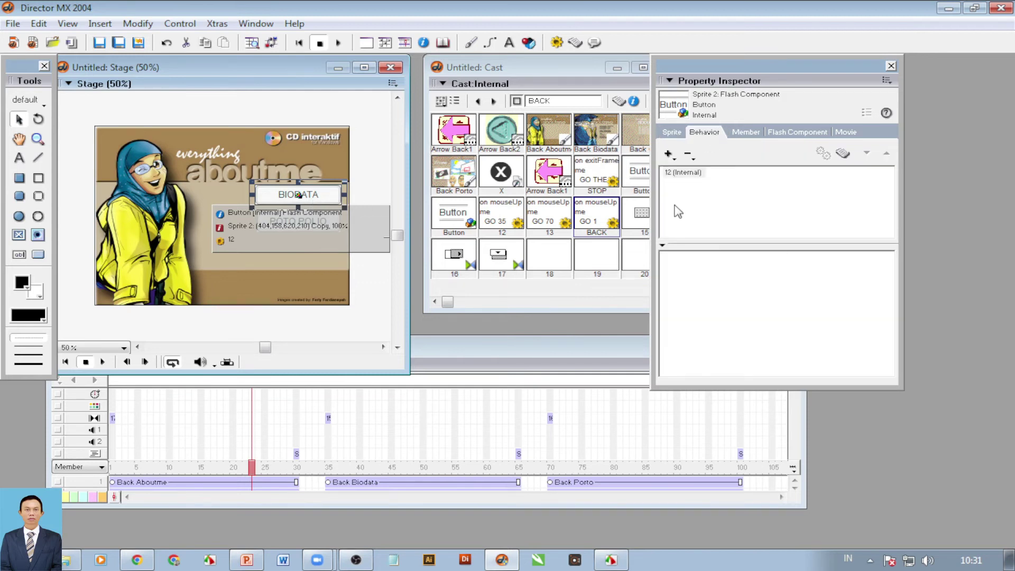
{"action": "left_click", "coordinate": [669, 154]}
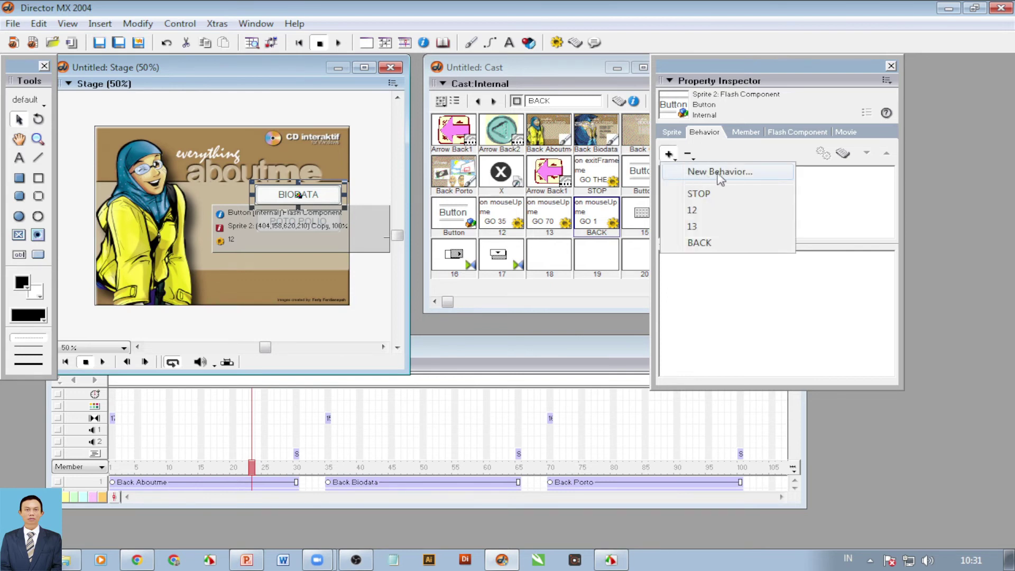
{"action": "left_click", "coordinate": [821, 233]}
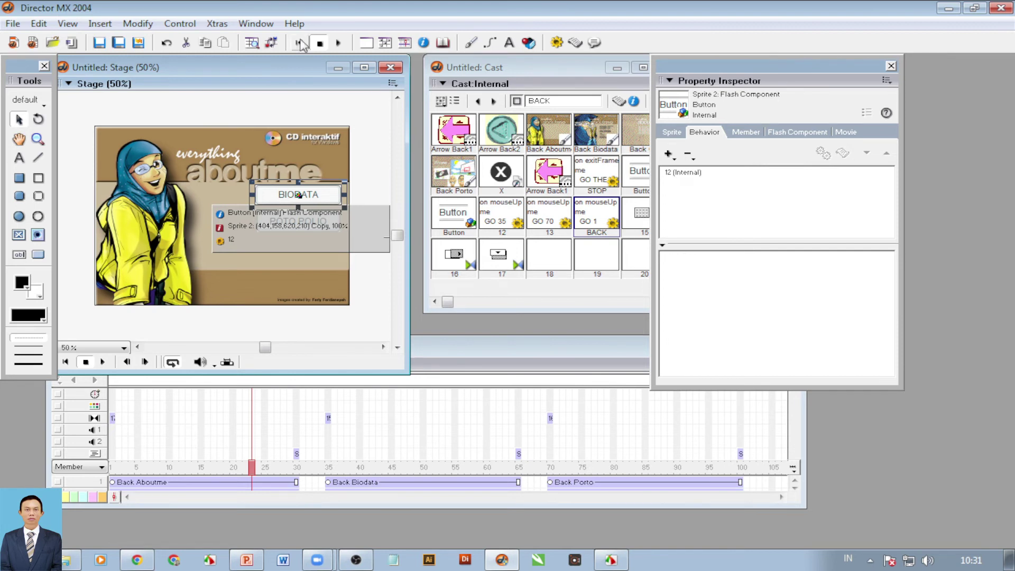
{"action": "left_click", "coordinate": [256, 24]}
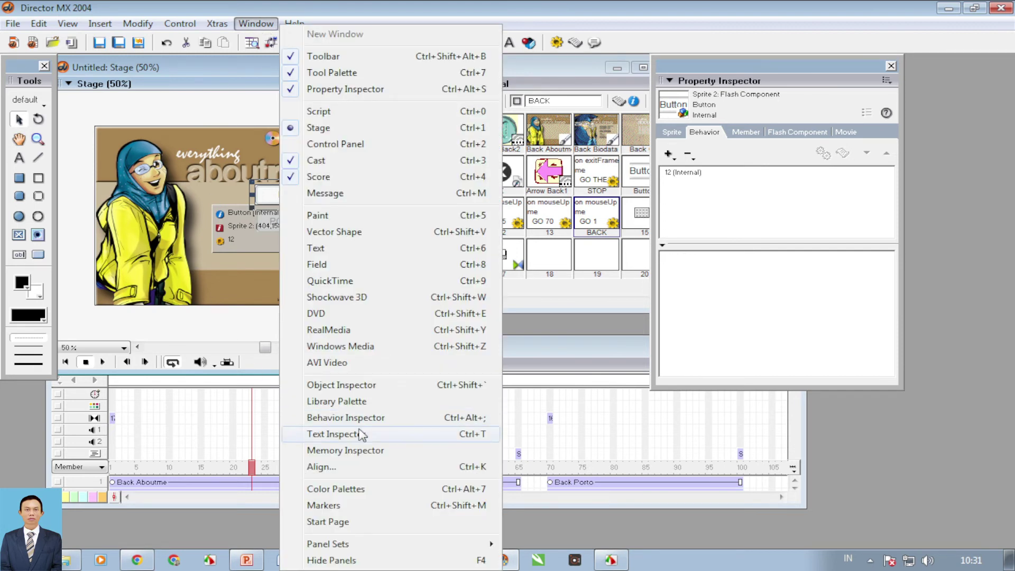
{"action": "left_click", "coordinate": [320, 417]}
{"action": "left_click_drag", "start_coordinate": [407, 326], "coordinate": [501, 148]}
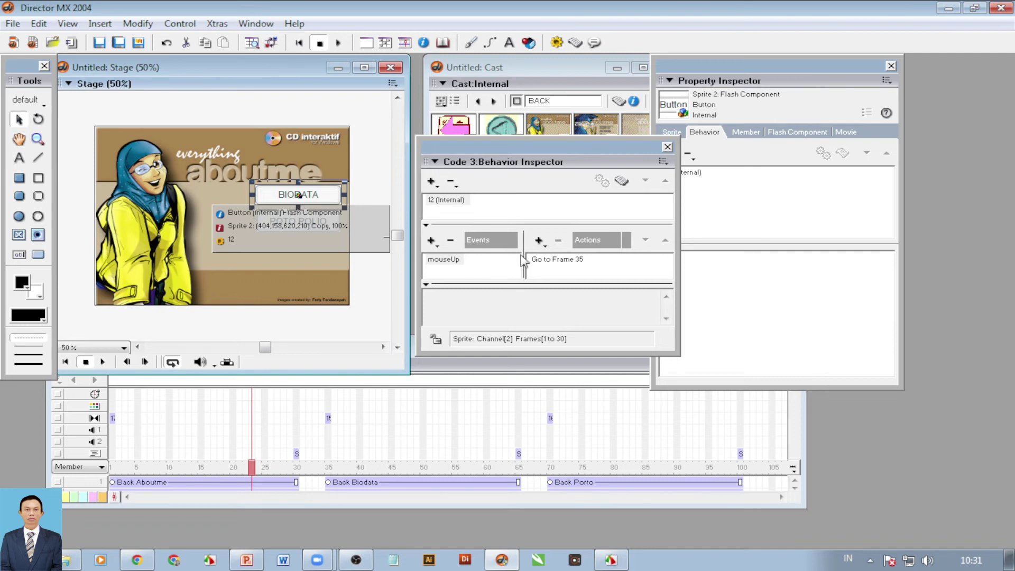
{"action": "left_click", "coordinate": [539, 241]}
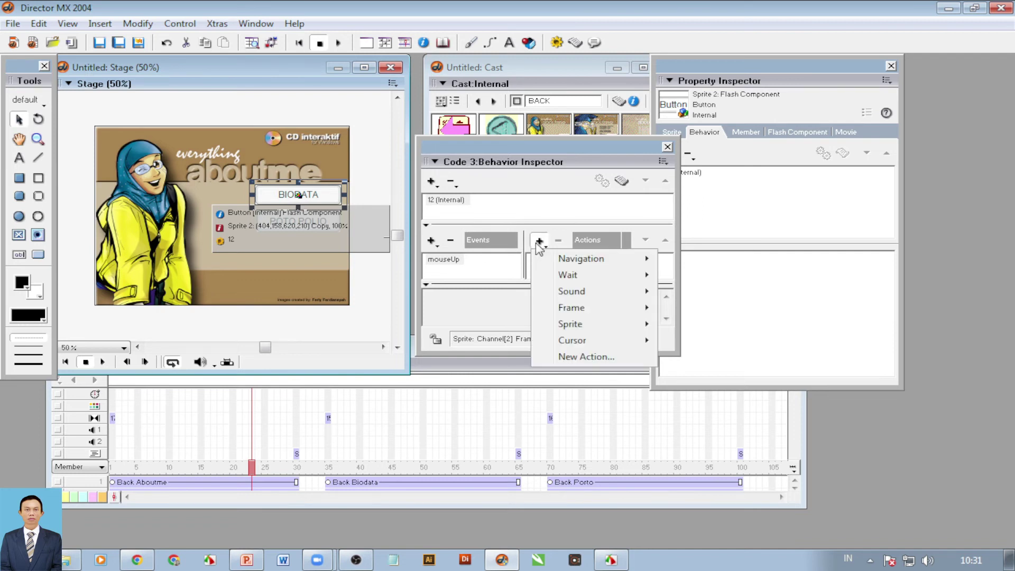
{"action": "mouse_move", "coordinate": [572, 297]}
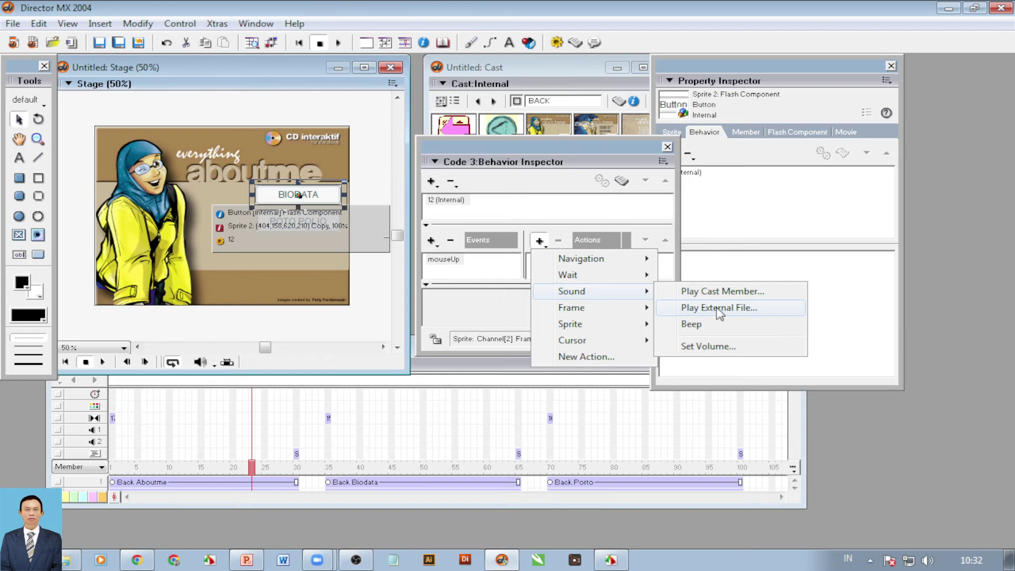
Start a file import into empty cast slot 18 and browse to the Windows folder on drive C
{"action": "left_click_drag", "start_coordinate": [470, 153], "coordinate": [625, 294]}
{"action": "right_click", "coordinate": [550, 262]}
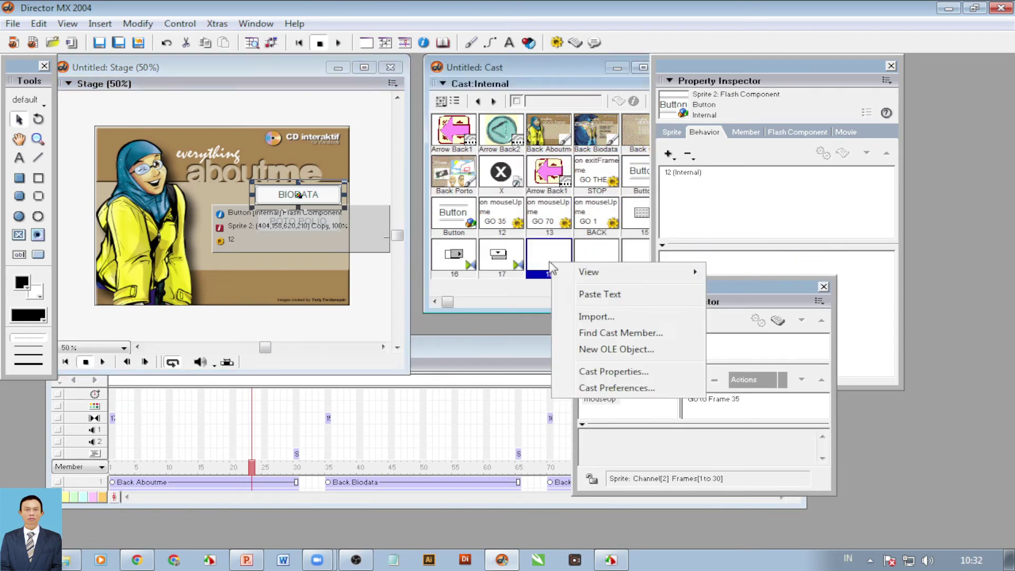
{"action": "left_click", "coordinate": [587, 317]}
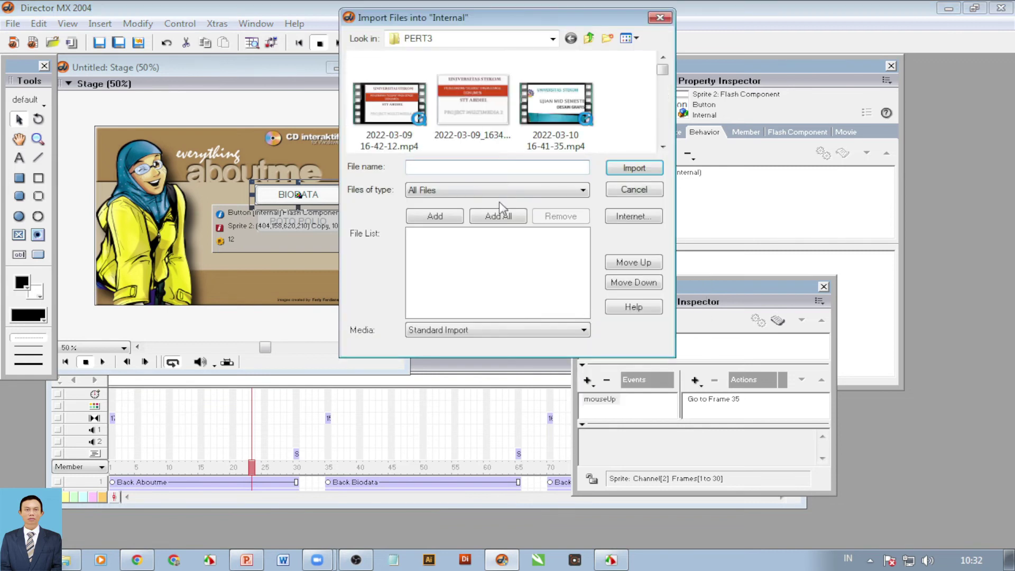
{"action": "left_click", "coordinate": [492, 42]}
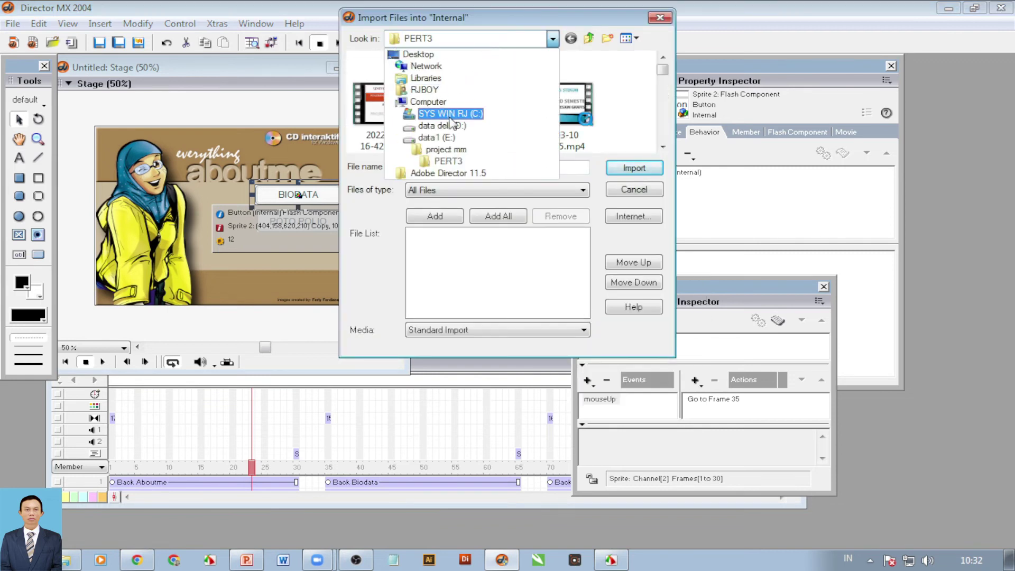
{"action": "left_click", "coordinate": [451, 118]}
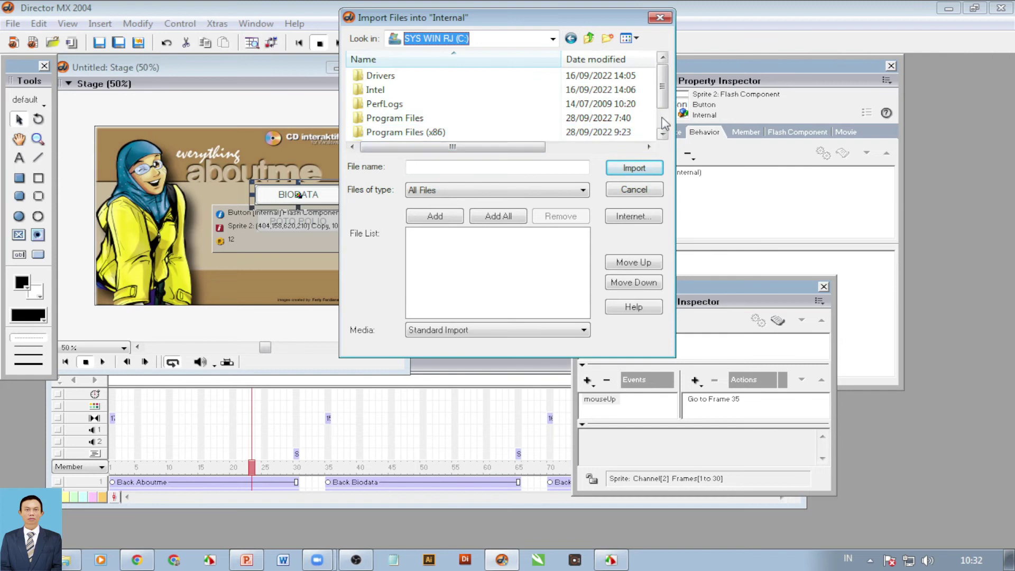
{"action": "left_click_drag", "start_coordinate": [662, 108], "coordinate": [670, 136]}
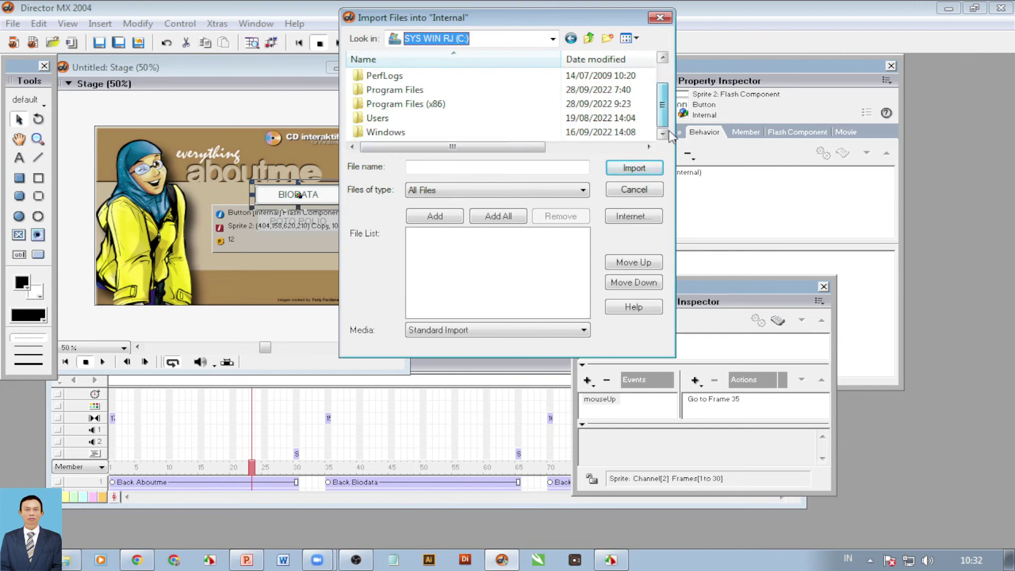
{"action": "double_click", "coordinate": [424, 132]}
Import the Windows Balloon, Windows Battery Critical and Windows Battery Low sounds from the Afternoon folder inside Media
{"action": "scroll", "coordinate": [662, 90], "scroll_direction": "down", "scroll_amount": 5}
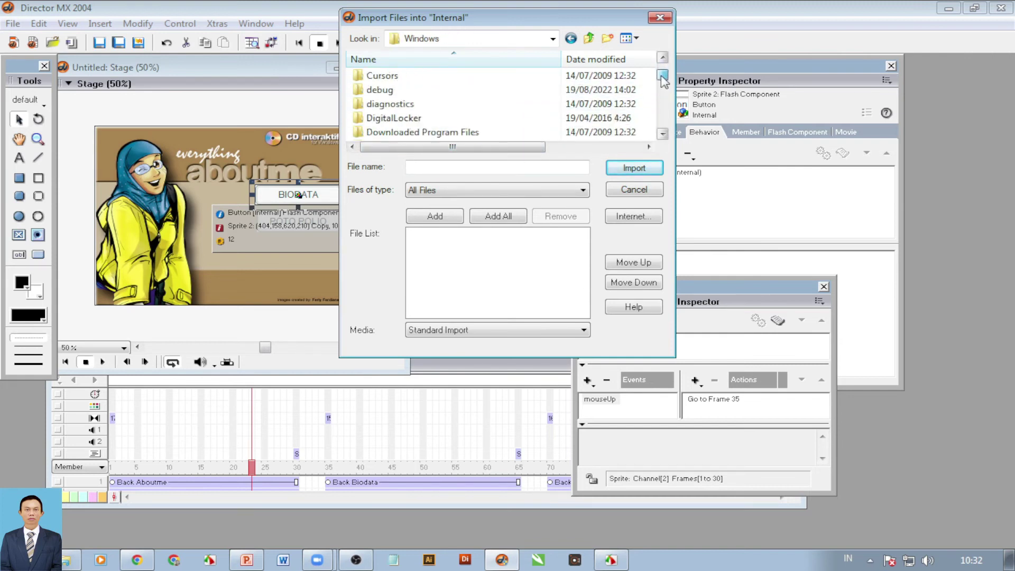
{"action": "left_click", "coordinate": [663, 134]}
{"action": "left_click", "coordinate": [662, 133]}
{"action": "left_click", "coordinate": [663, 134]}
{"action": "left_click", "coordinate": [662, 134]}
{"action": "left_click", "coordinate": [662, 134]}
{"action": "left_click", "coordinate": [663, 134]}
{"action": "scroll", "coordinate": [402, 122], "scroll_direction": "down", "scroll_amount": 1}
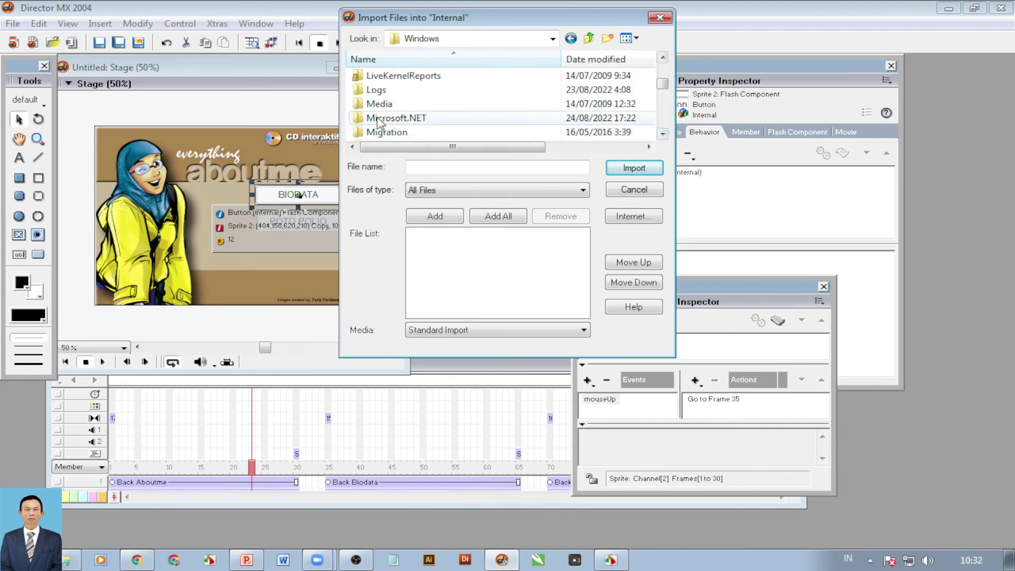
{"action": "double_click", "coordinate": [374, 105]}
{"action": "double_click", "coordinate": [395, 79]}
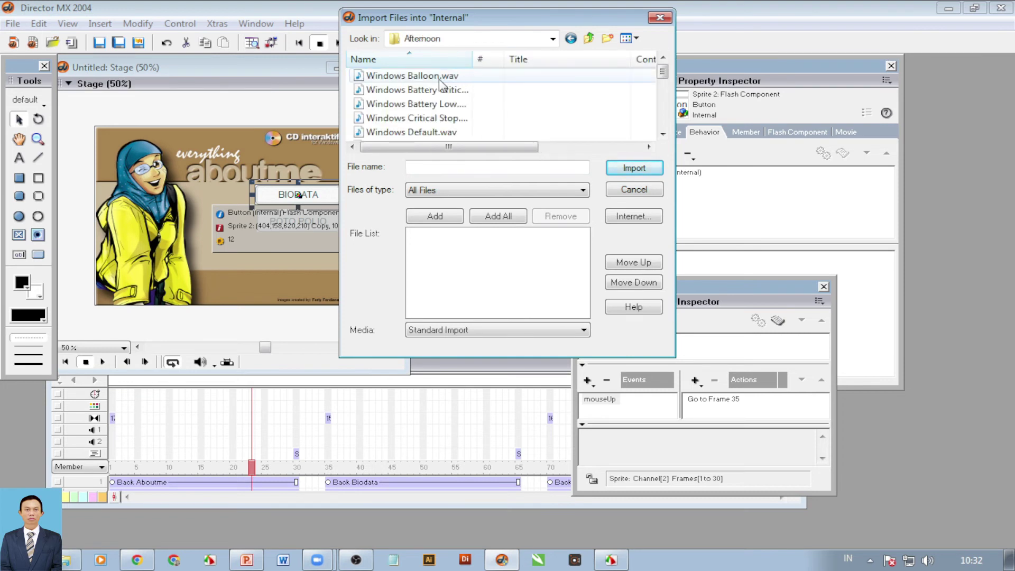
{"action": "left_click_drag", "start_coordinate": [493, 73], "coordinate": [495, 108]}
{"action": "left_click", "coordinate": [436, 216]}
{"action": "left_click", "coordinate": [632, 168]}
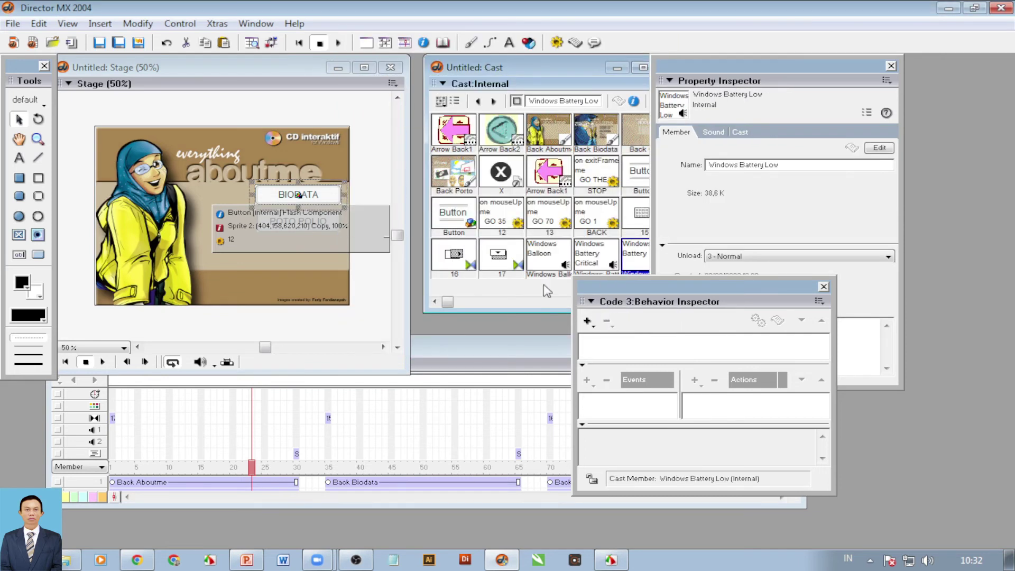
Add a Play Cast Member sound action using Windows Balloon to the BIODATA button's mouseUp event
{"action": "left_click", "coordinate": [327, 201]}
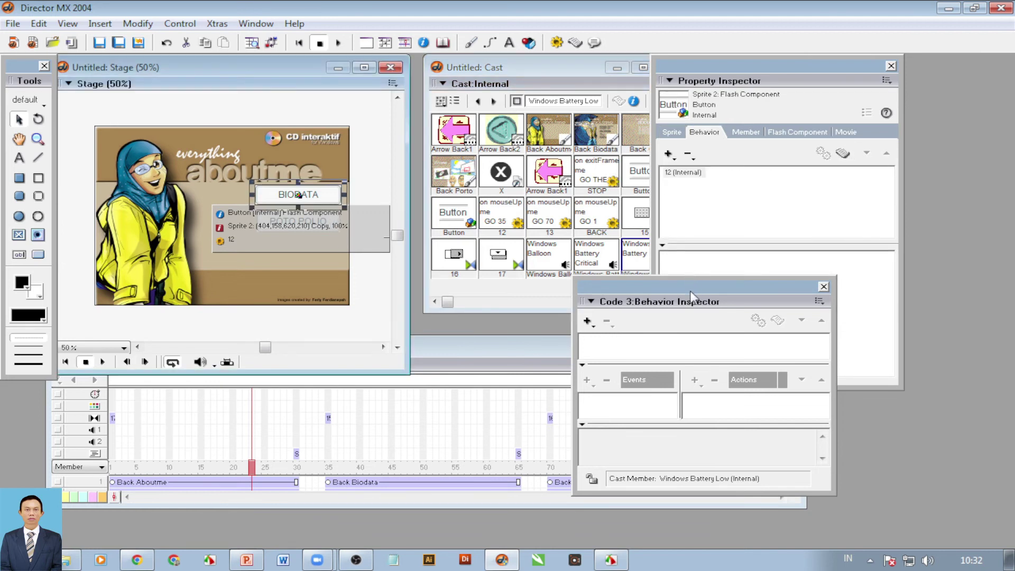
{"action": "left_click", "coordinate": [312, 200]}
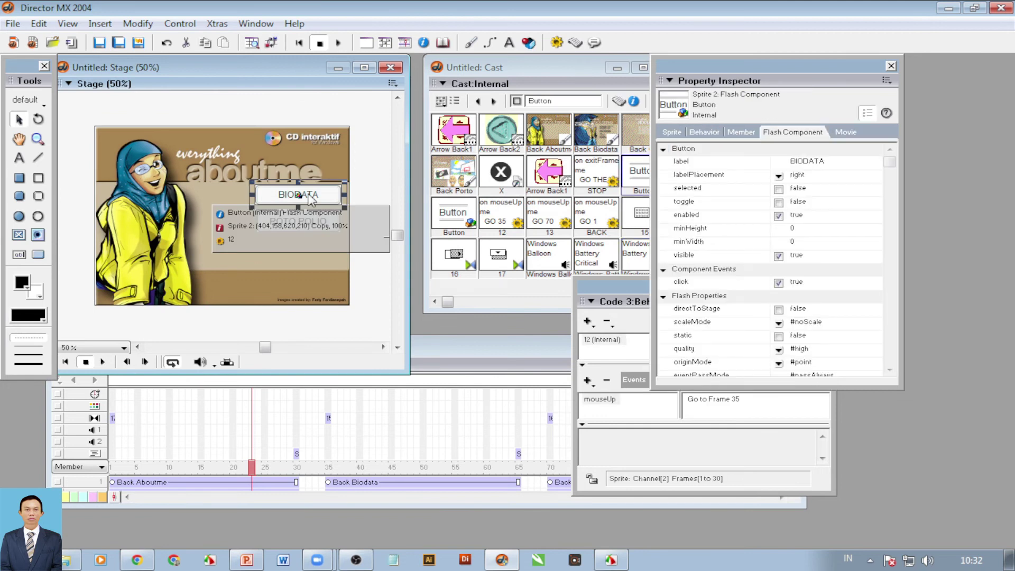
{"action": "left_click_drag", "start_coordinate": [615, 293], "coordinate": [487, 214]}
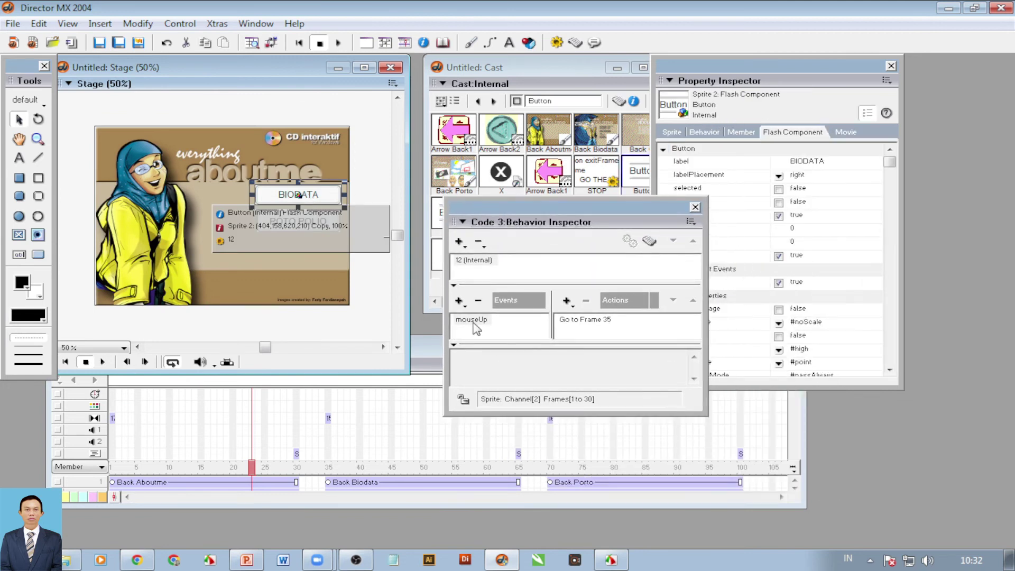
{"action": "left_click", "coordinate": [569, 303]}
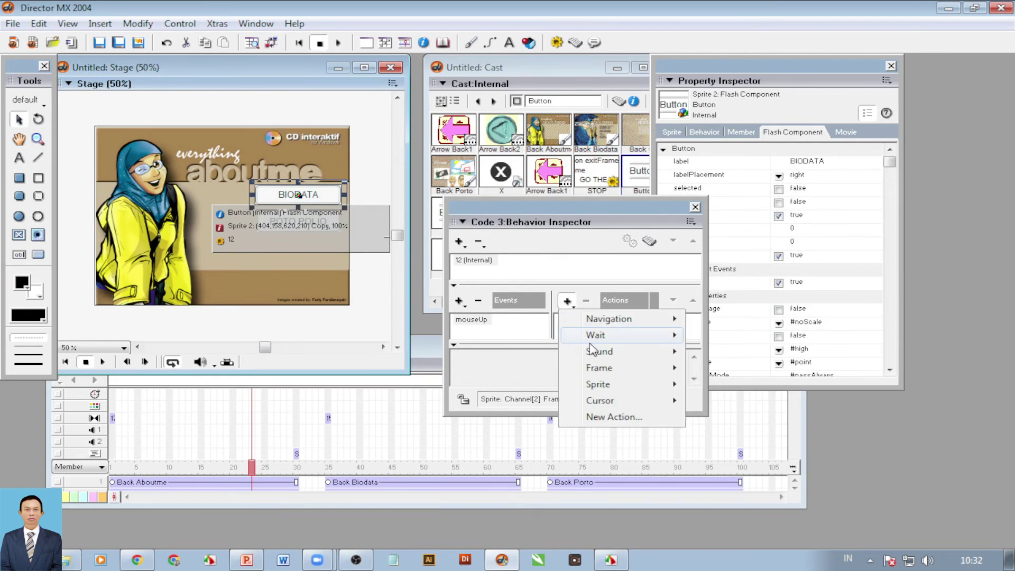
{"action": "mouse_move", "coordinate": [600, 357]}
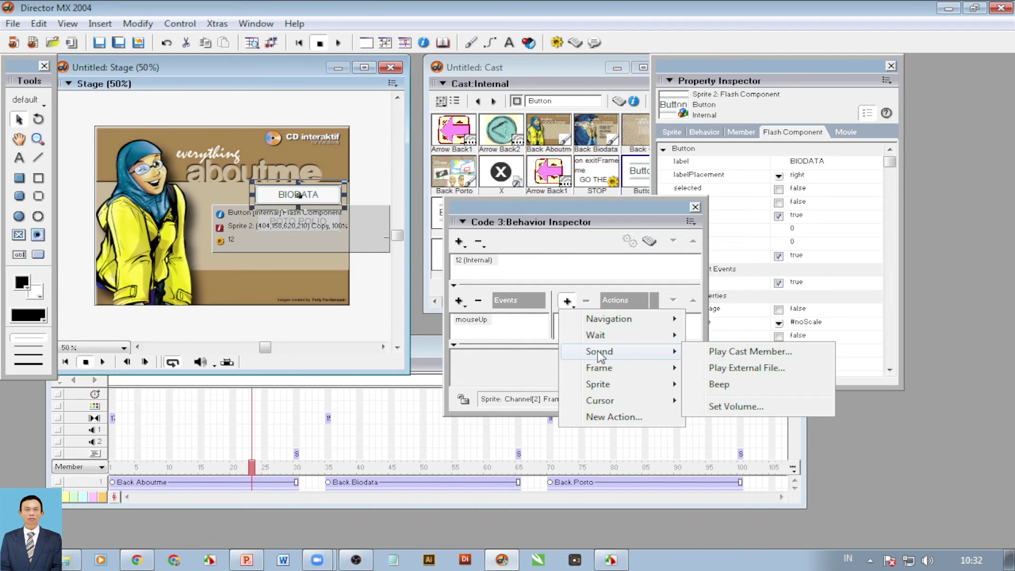
{"action": "left_click", "coordinate": [777, 352]}
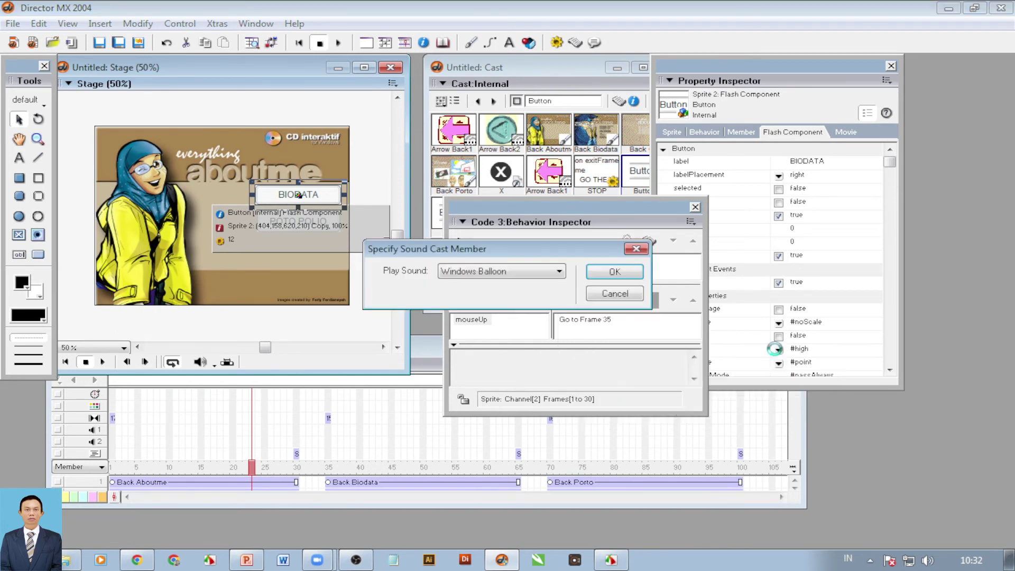
{"action": "left_click", "coordinate": [557, 273]}
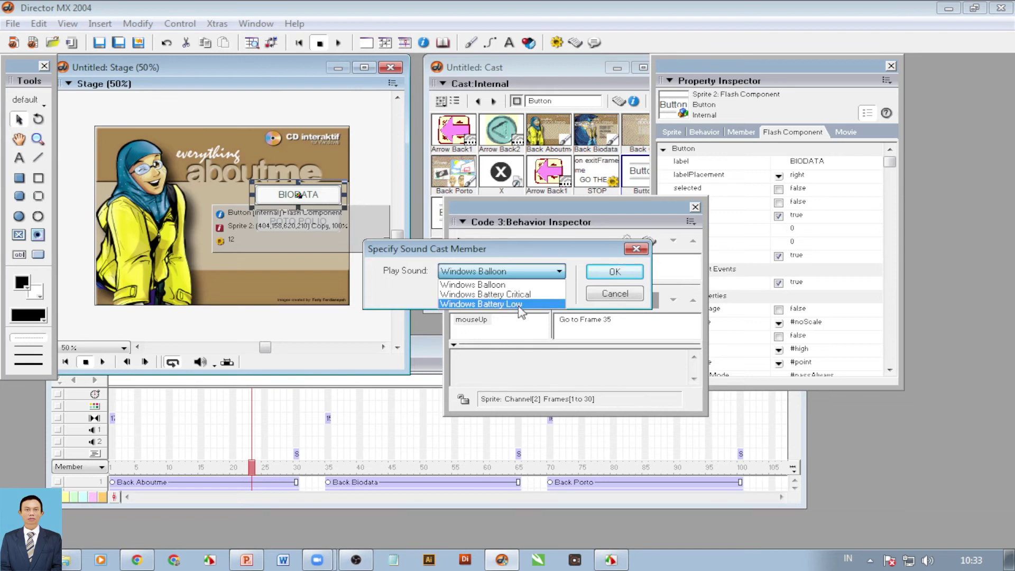
{"action": "left_click", "coordinate": [501, 285]}
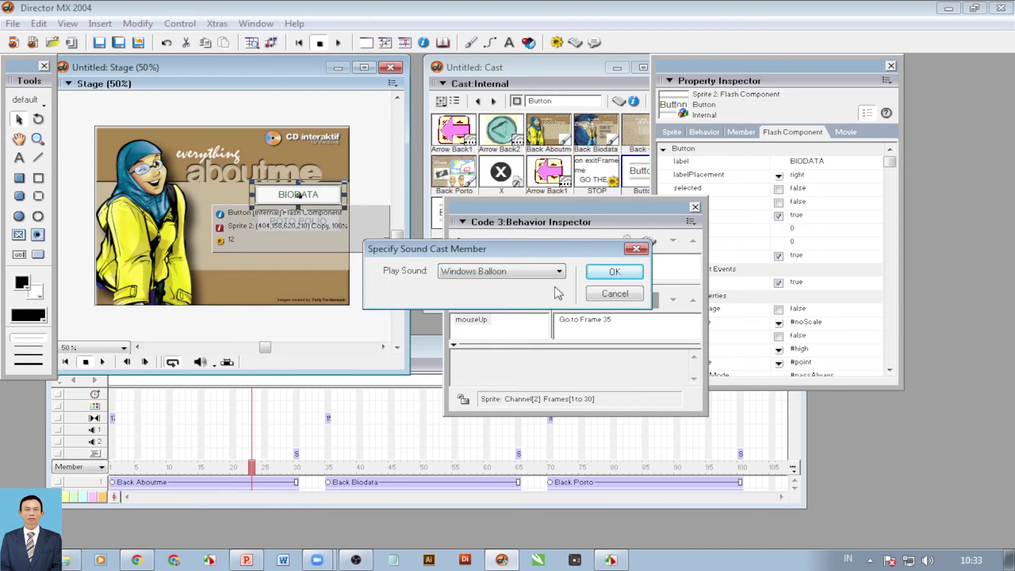
{"action": "left_click", "coordinate": [613, 272]}
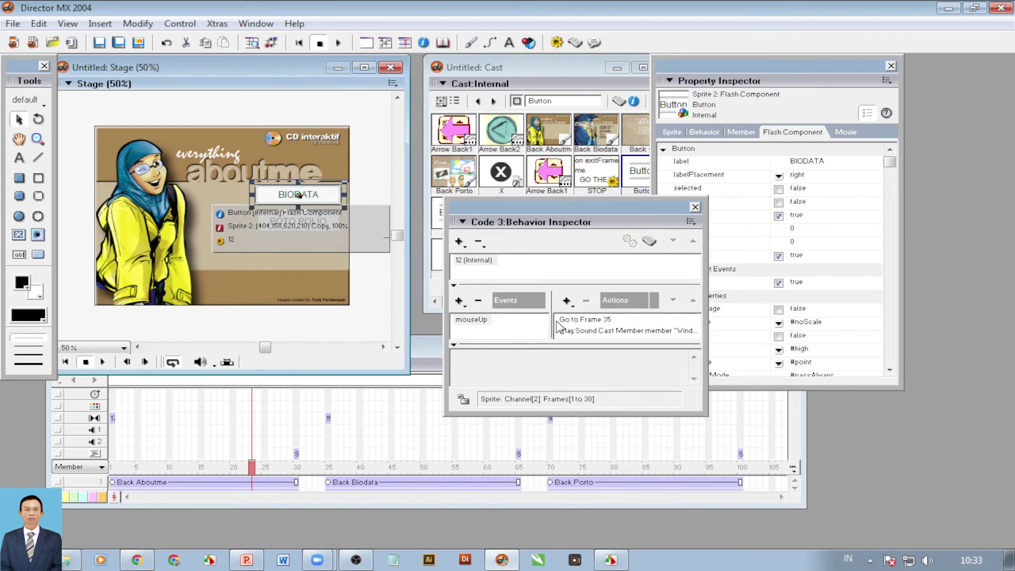
Add a Change Cursor action set to Air Brush to the BIODATA button's mouseUp event
{"action": "left_click", "coordinate": [567, 300]}
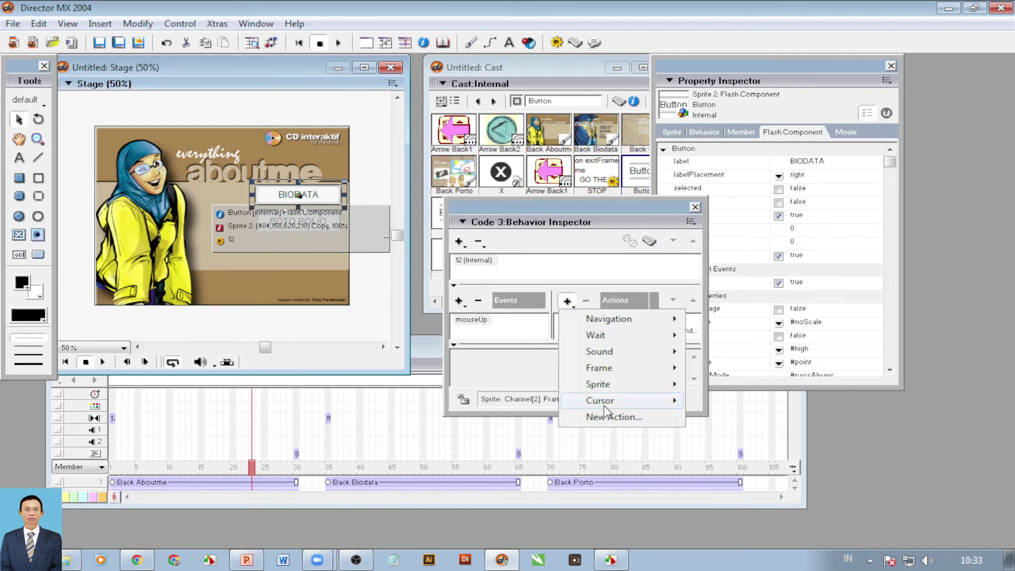
{"action": "mouse_move", "coordinate": [611, 407]}
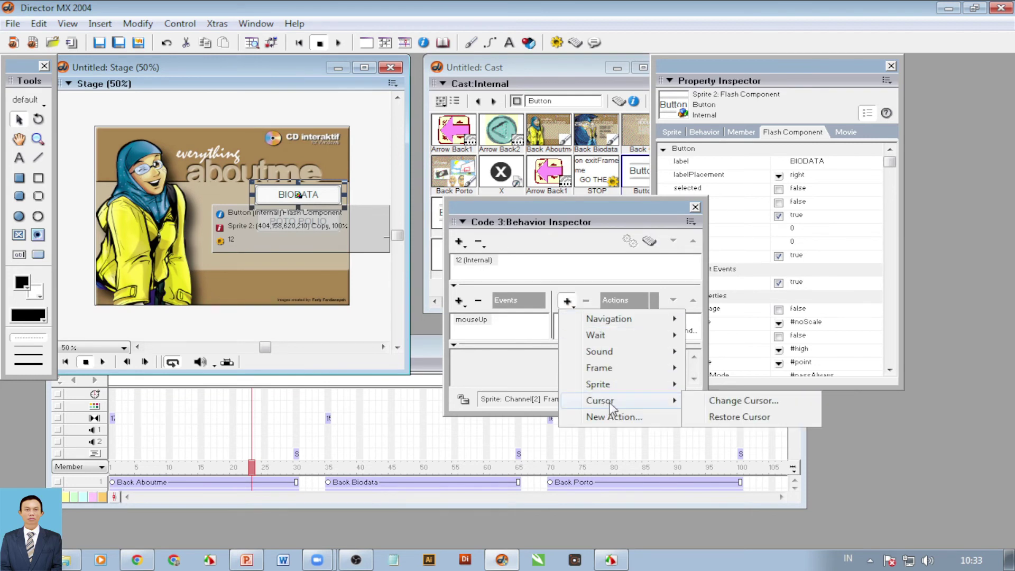
{"action": "left_click", "coordinate": [722, 400]}
{"action": "left_click", "coordinate": [534, 272]}
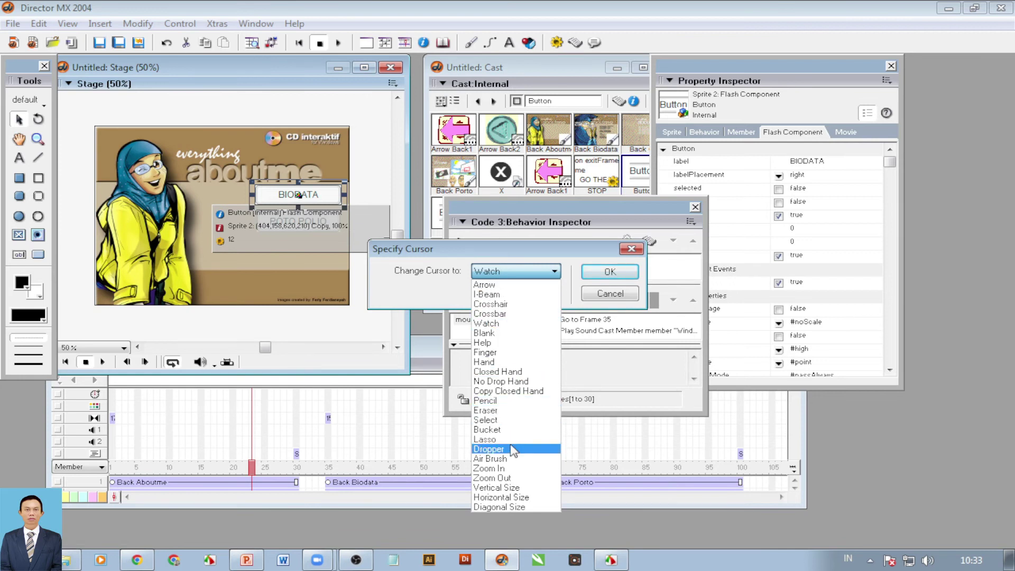
{"action": "left_click", "coordinate": [490, 458]}
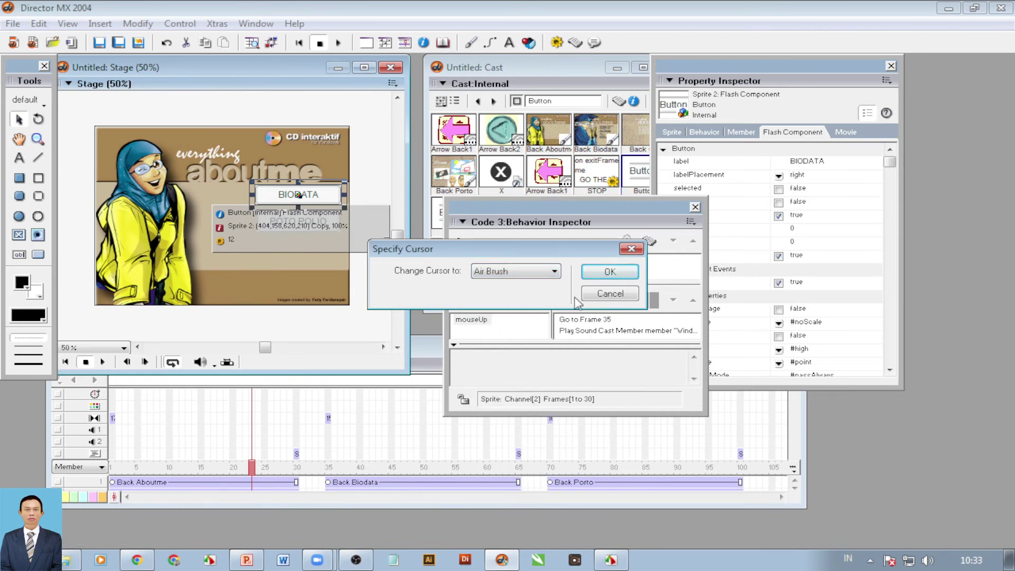
{"action": "left_click", "coordinate": [608, 271]}
Play the movie from the start, test the BIODATA button and the pink back arrow, and stop playback
{"action": "left_click", "coordinate": [299, 43]}
{"action": "left_click", "coordinate": [338, 43]}
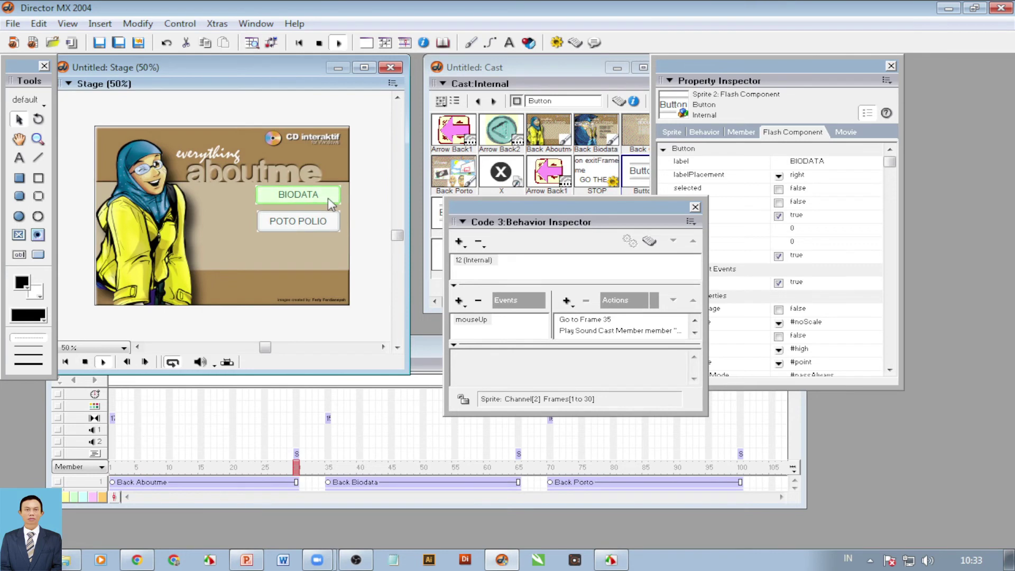
{"action": "left_click", "coordinate": [327, 197]}
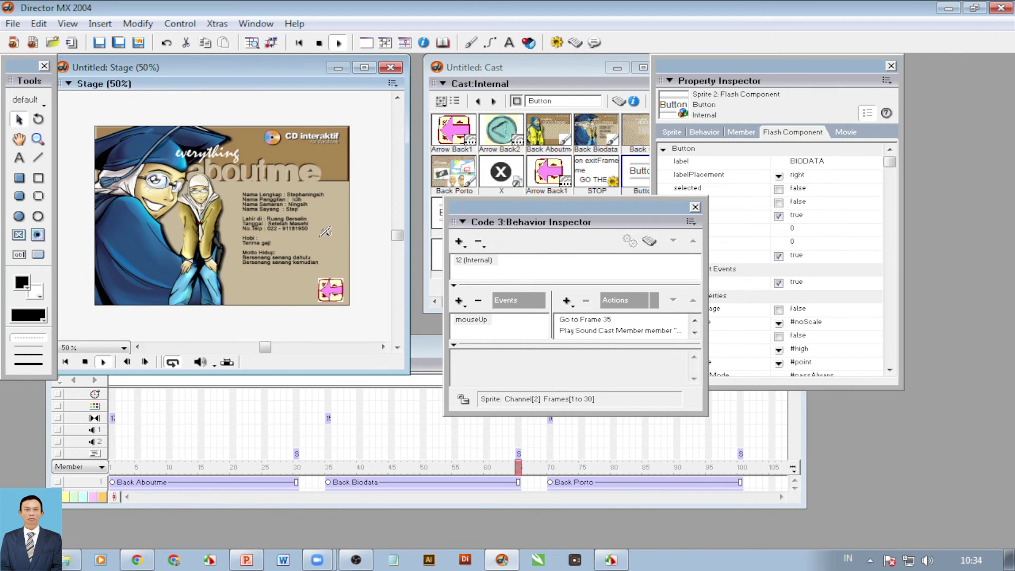
{"action": "left_click", "coordinate": [336, 283]}
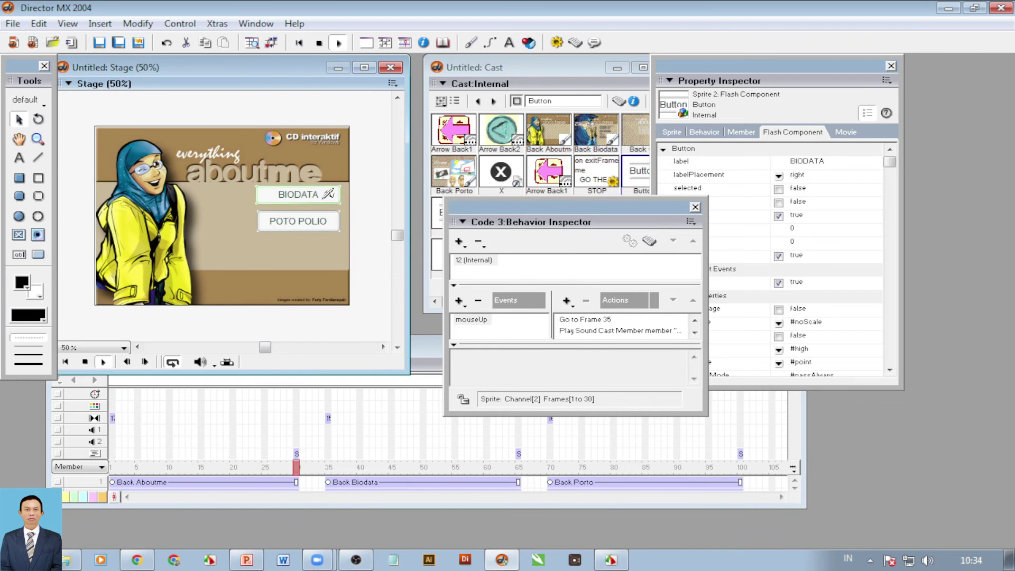
{"action": "left_click", "coordinate": [320, 43]}
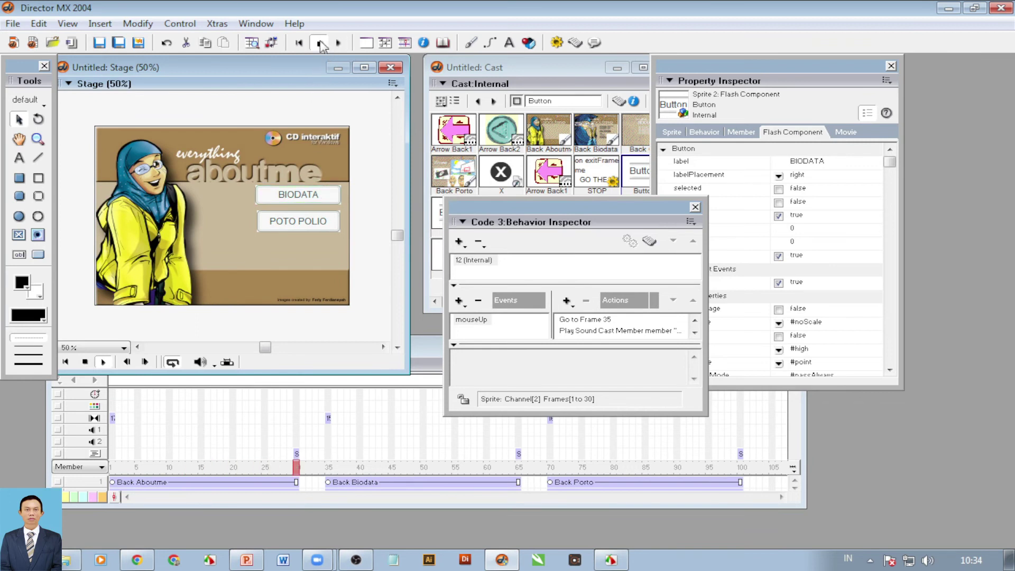
Add a Play Cast Member sound action using Windows Battery Low to the POTO POLIO button's mouseUp event and close the Behavior Inspector
{"action": "left_click", "coordinate": [327, 229]}
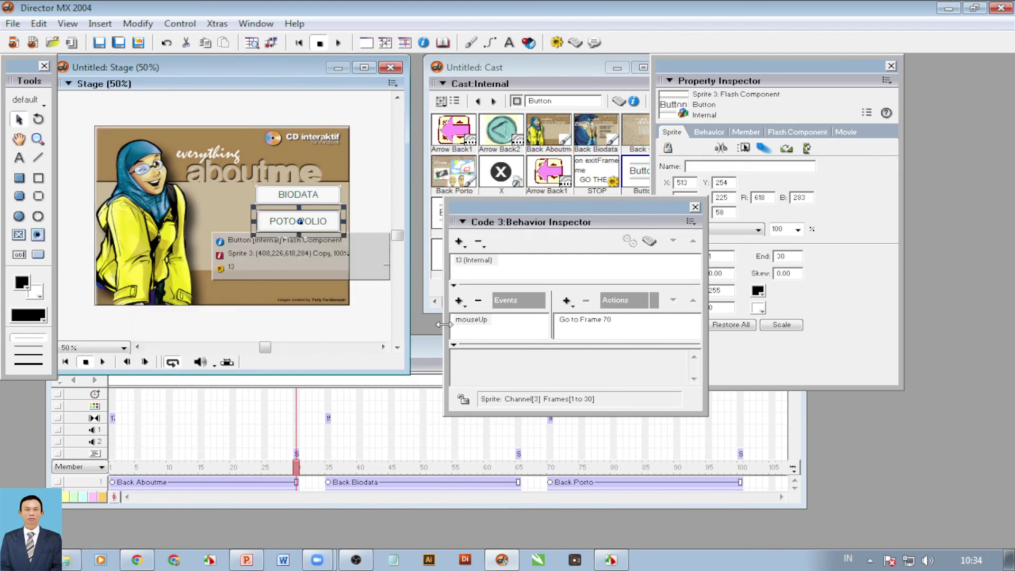
{"action": "left_click", "coordinate": [568, 304]}
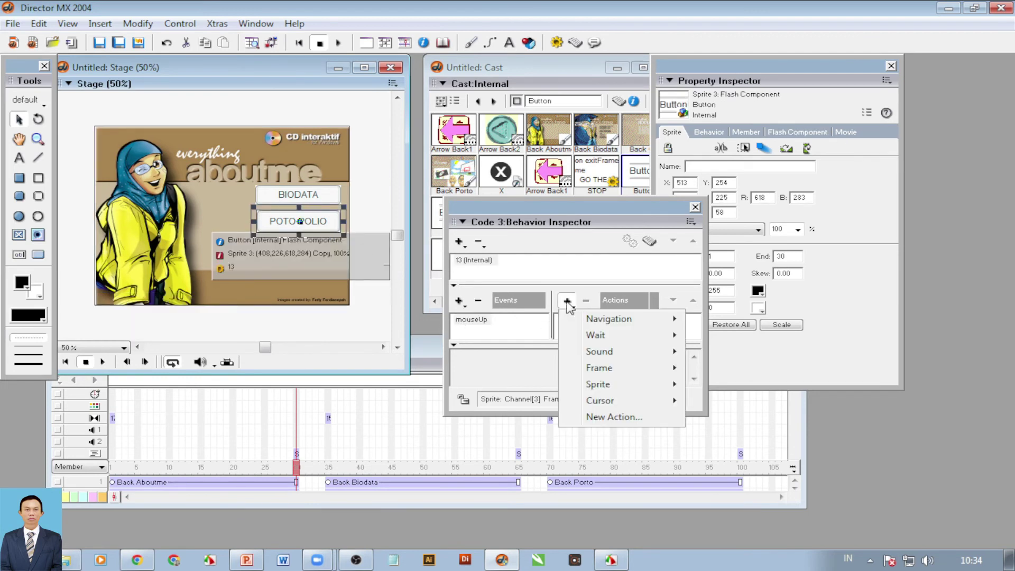
{"action": "mouse_move", "coordinate": [601, 373]}
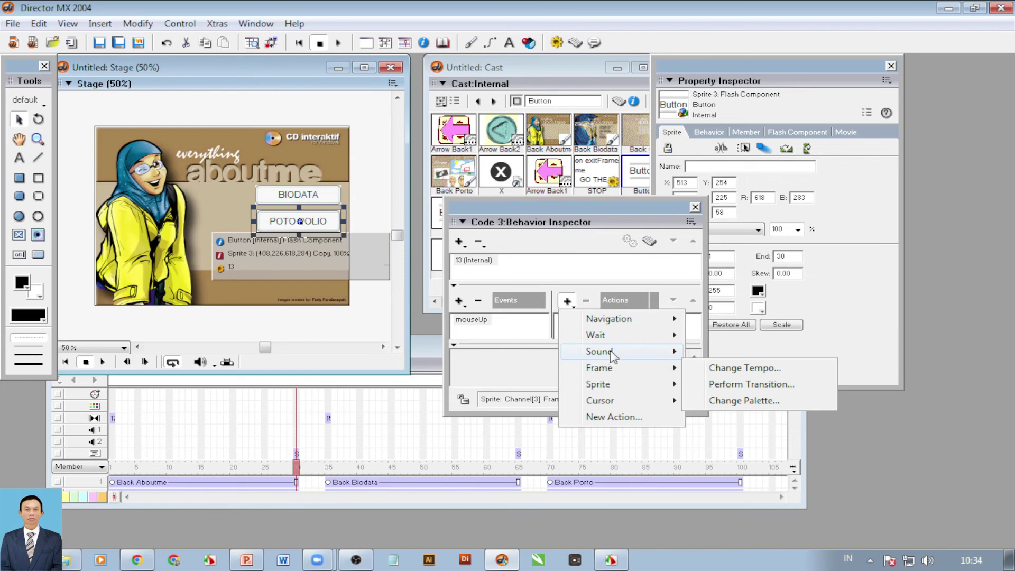
{"action": "mouse_move", "coordinate": [611, 355]}
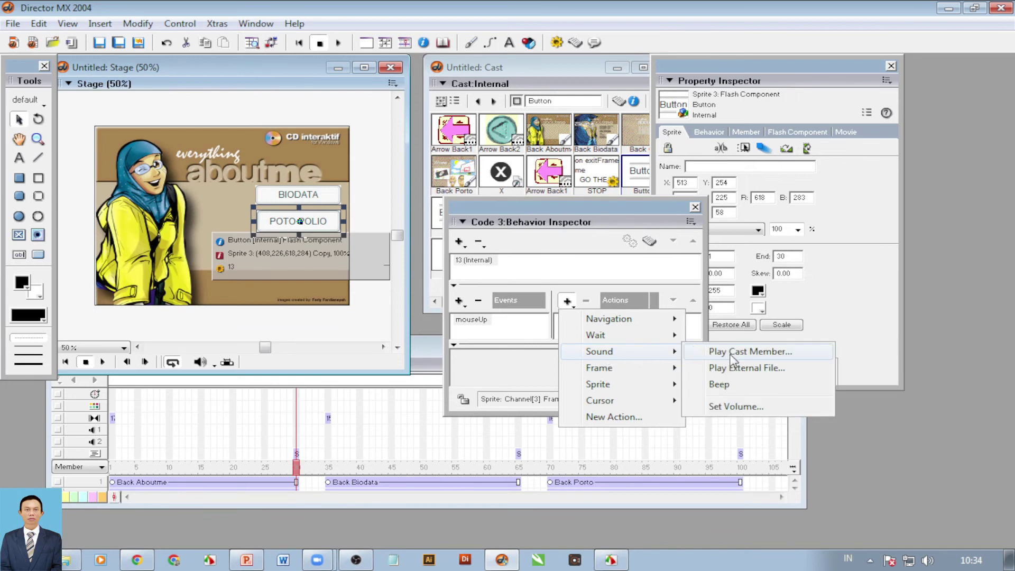
{"action": "left_click", "coordinate": [763, 356]}
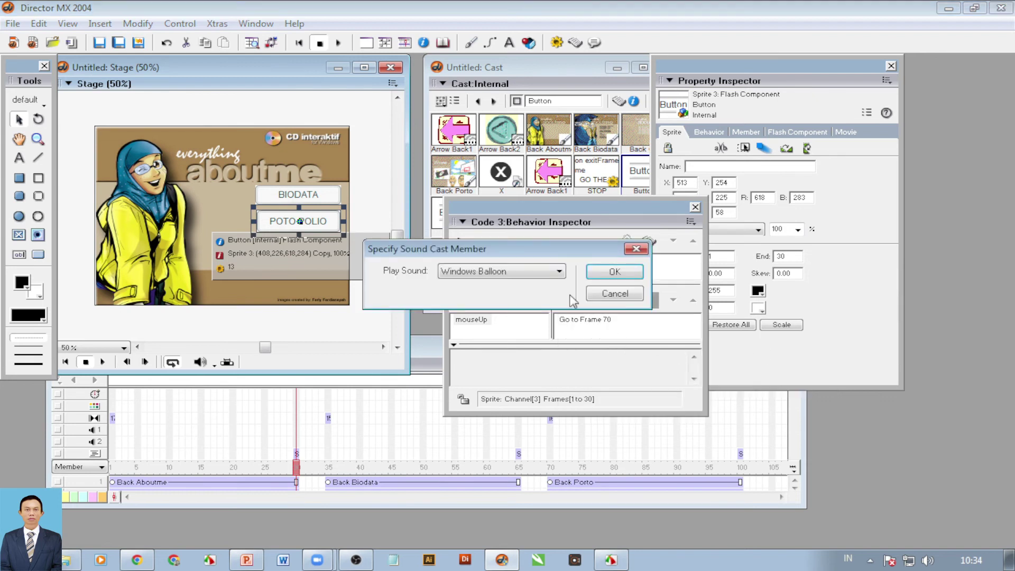
{"action": "left_click", "coordinate": [558, 272]}
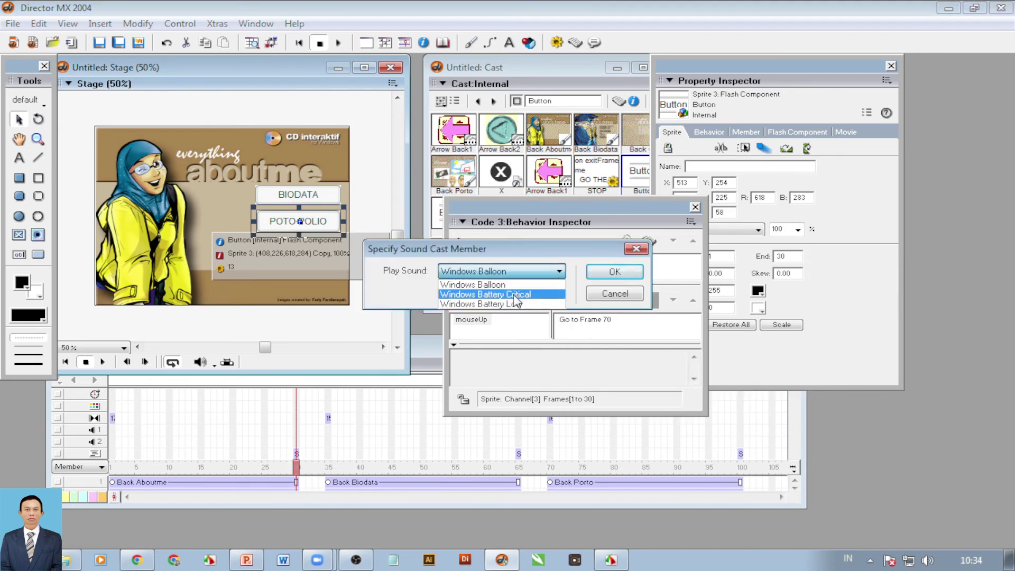
{"action": "left_click", "coordinate": [552, 304]}
{"action": "left_click", "coordinate": [613, 272]}
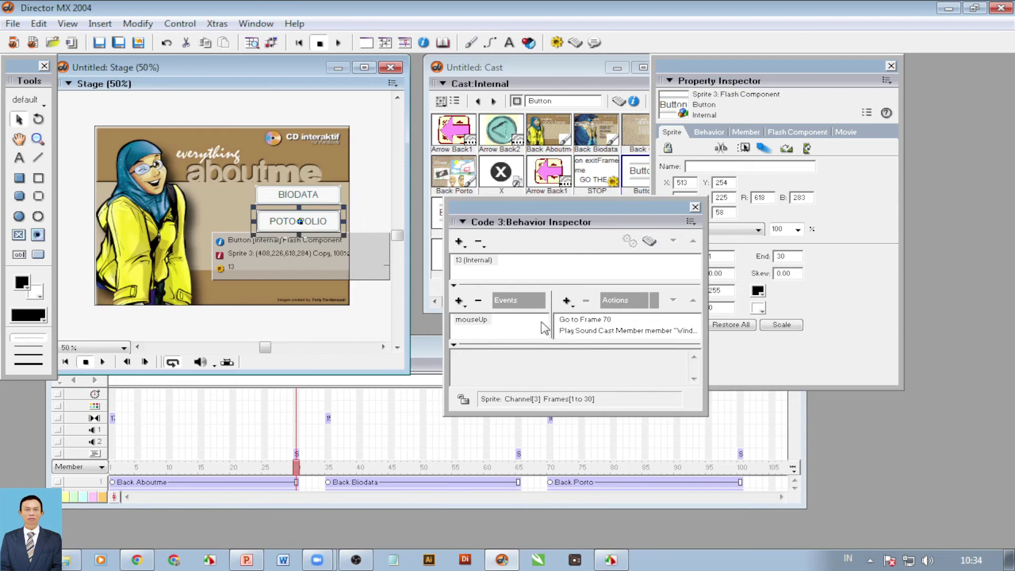
{"action": "left_click", "coordinate": [695, 206]}
Replay the movie to test the BIODATA button and back arrow again, and stop it at the end of the Back Biodata page
{"action": "left_click", "coordinate": [299, 42]}
{"action": "left_click", "coordinate": [338, 43]}
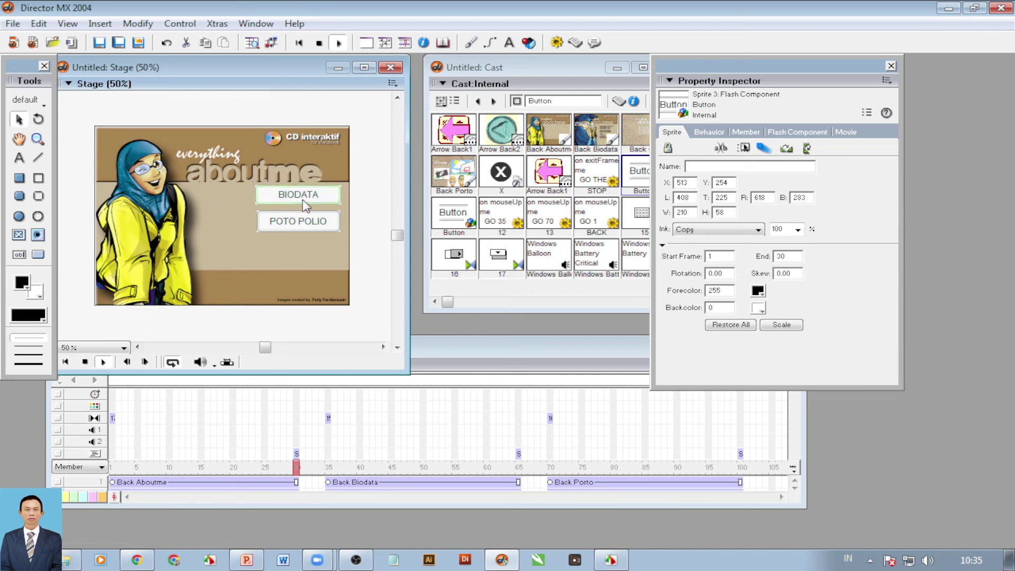
{"action": "left_click", "coordinate": [319, 203]}
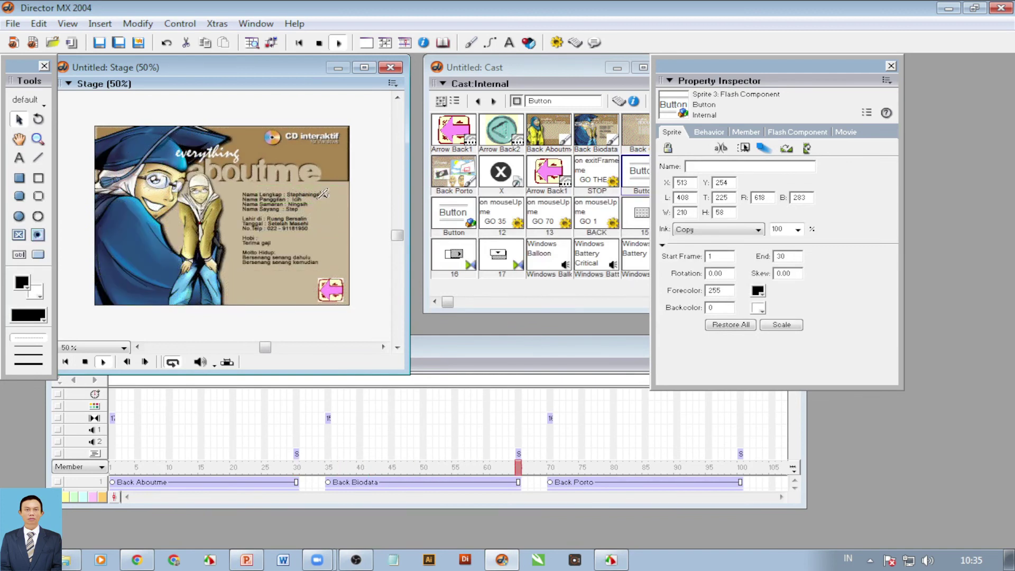
{"action": "left_click", "coordinate": [338, 287]}
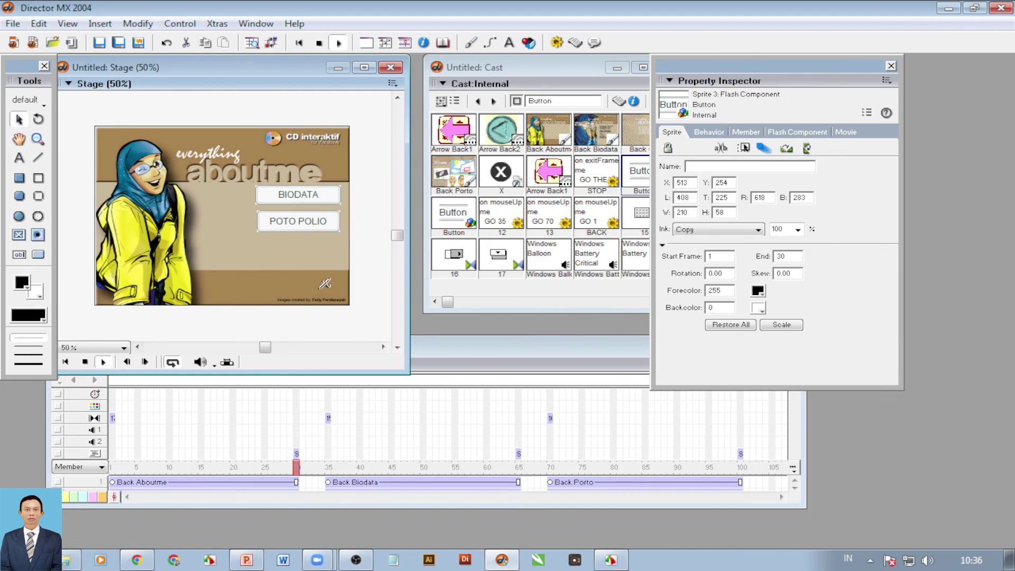
{"action": "left_click", "coordinate": [327, 482]}
{"action": "left_click_drag", "start_coordinate": [329, 468], "coordinate": [518, 467]}
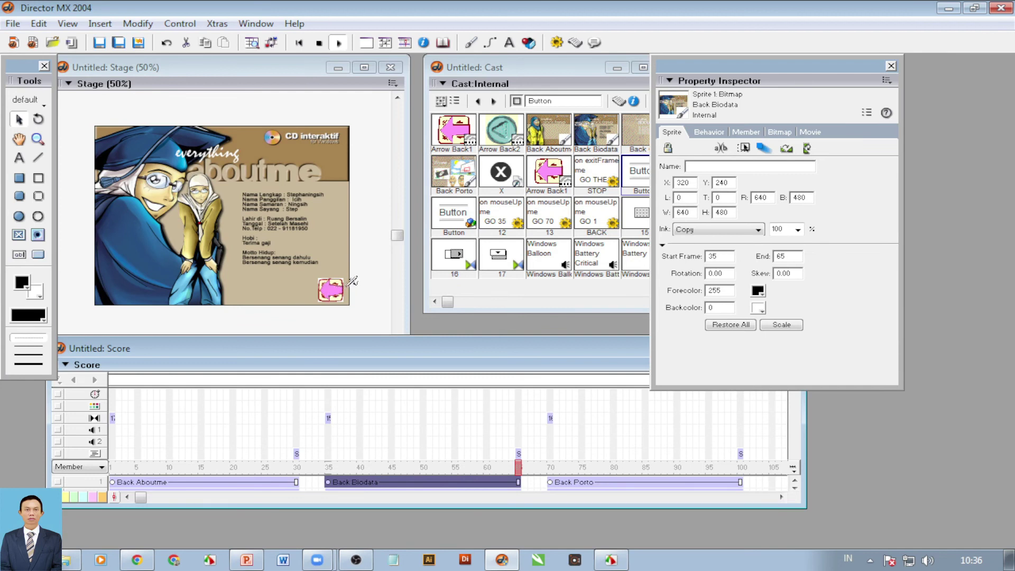
{"action": "left_click", "coordinate": [320, 43]}
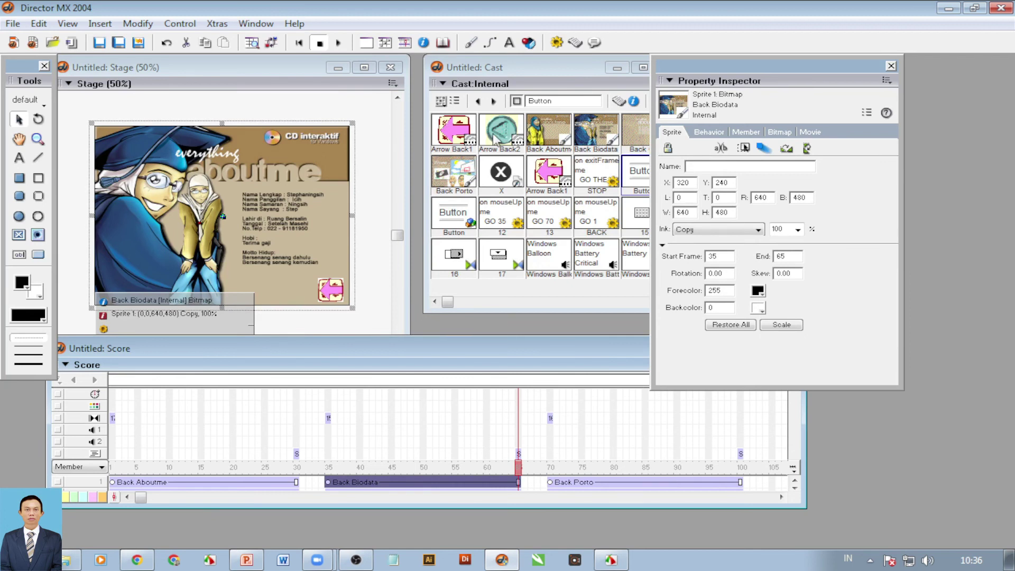
Place Arrow Back2 on the Back Biodata page in channel 3, frames 35 to 64, and enlarge it to about 128 by 126 pixels
{"action": "left_click_drag", "start_coordinate": [503, 139], "coordinate": [320, 241]}
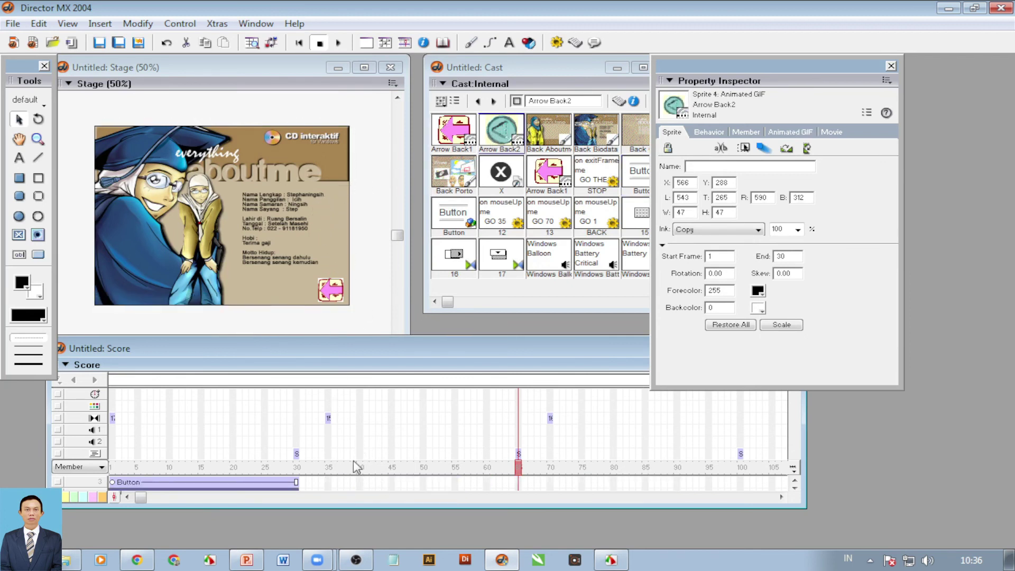
{"action": "scroll", "coordinate": [351, 465], "scroll_direction": "down", "scroll_amount": 1}
{"action": "scroll", "coordinate": [356, 435], "scroll_direction": "up", "scroll_amount": 2}
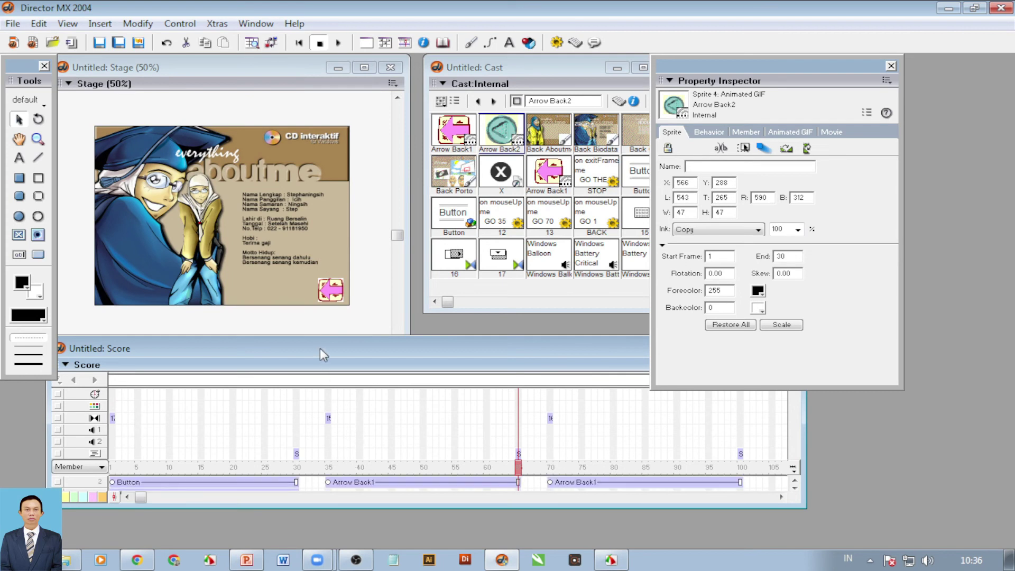
{"action": "left_click_drag", "start_coordinate": [319, 347], "coordinate": [316, 279]}
{"action": "left_click_drag", "start_coordinate": [254, 440], "coordinate": [256, 531]}
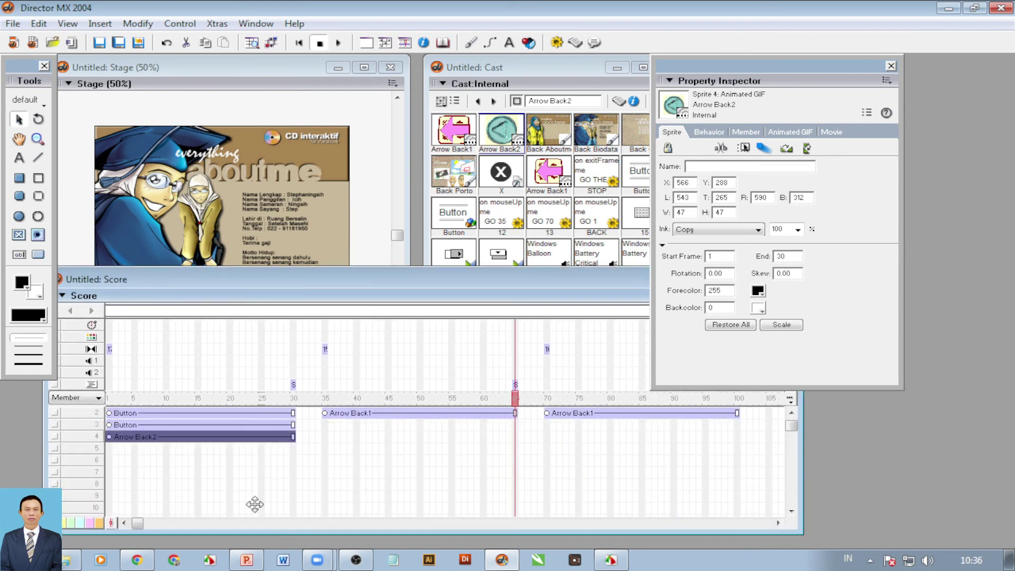
{"action": "left_click_drag", "start_coordinate": [292, 437], "coordinate": [433, 428]}
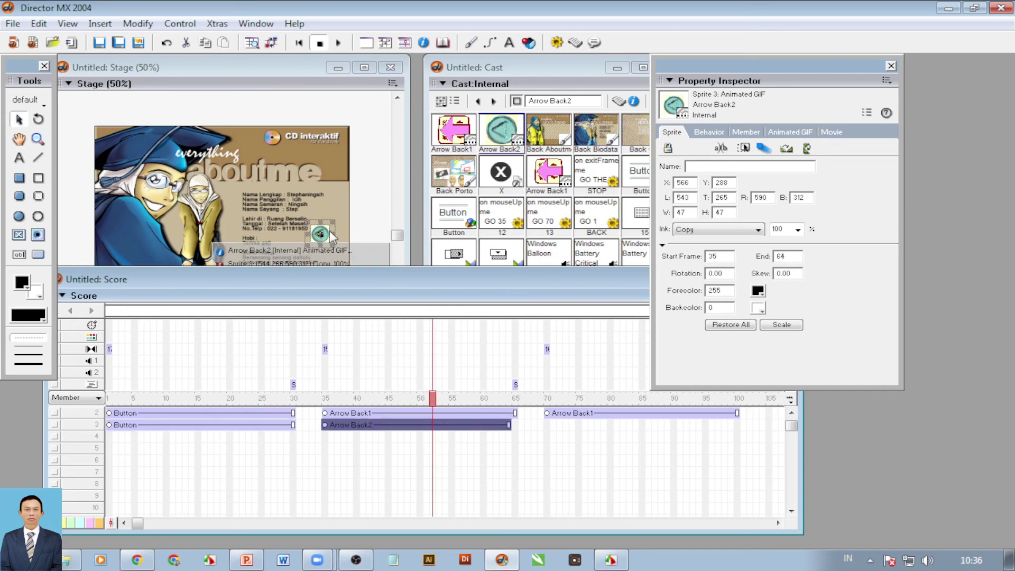
{"action": "left_click_drag", "start_coordinate": [334, 223], "coordinate": [307, 175]}
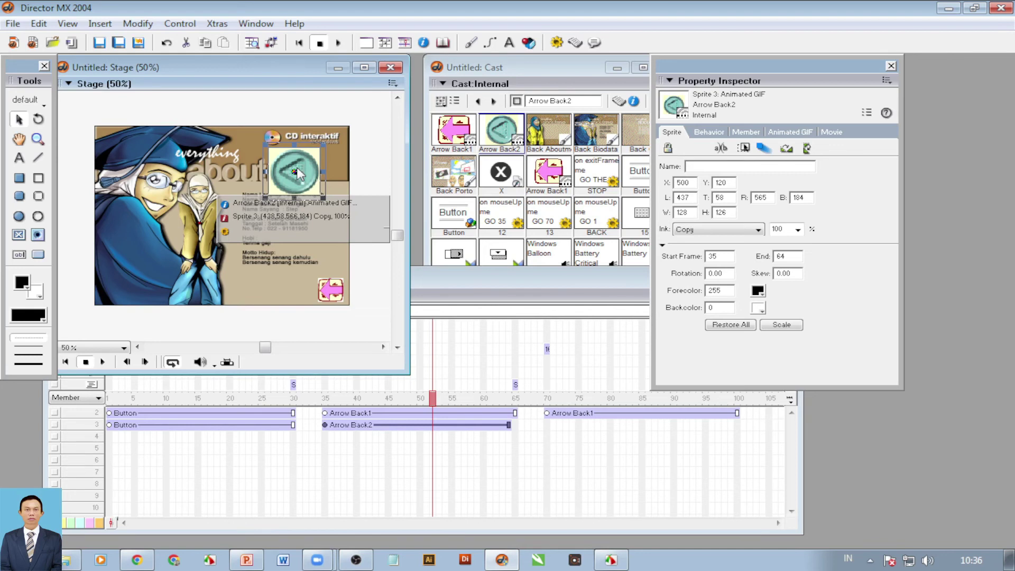
Open a mouseUp script for the Arrow Back2 sprite, close it without adding code, and cut the sprite from the Back Biodata page
{"action": "right_click", "coordinate": [299, 168]}
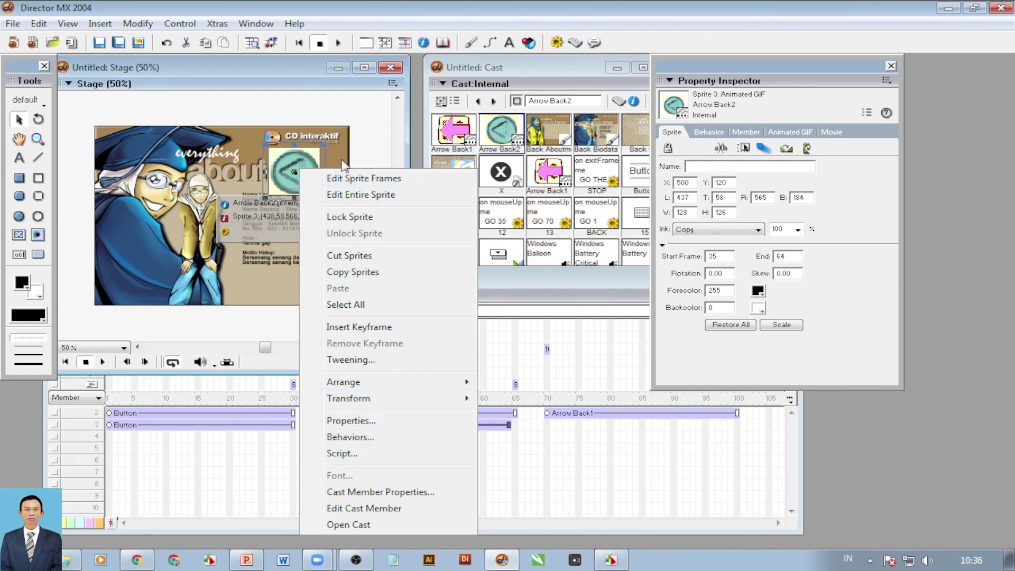
{"action": "left_click", "coordinate": [342, 453]}
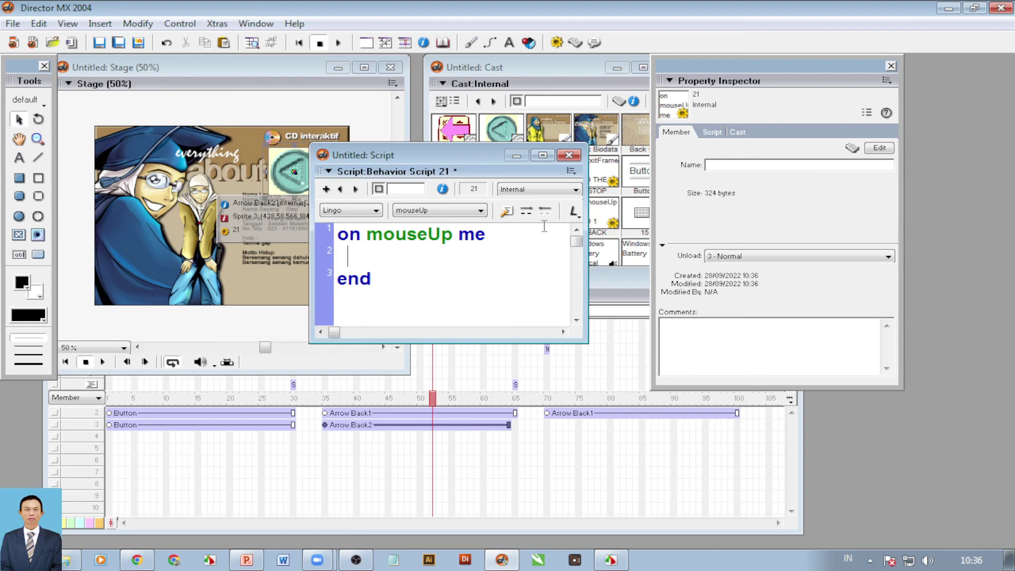
{"action": "left_click", "coordinate": [569, 155]}
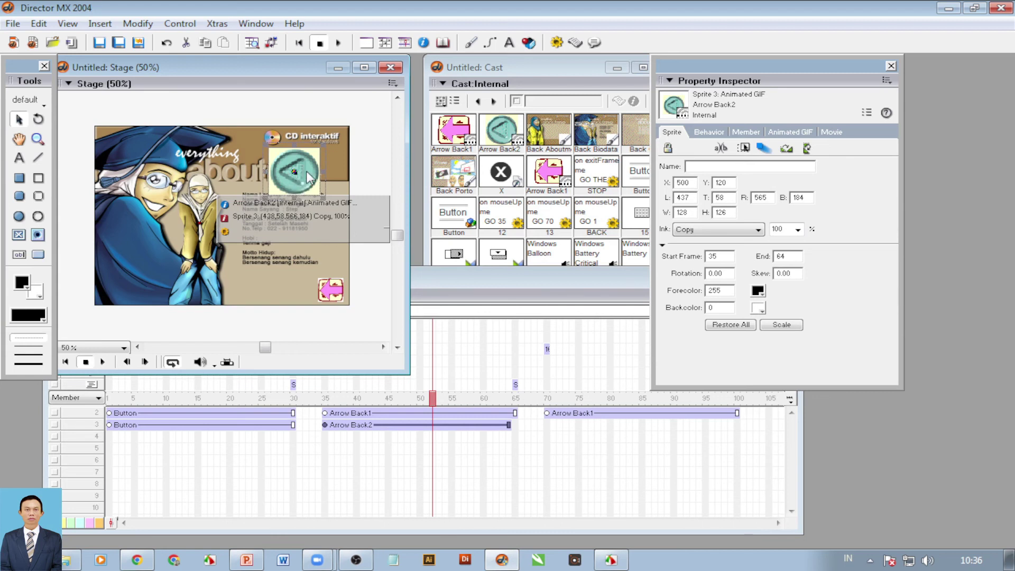
{"action": "right_click", "coordinate": [309, 174]}
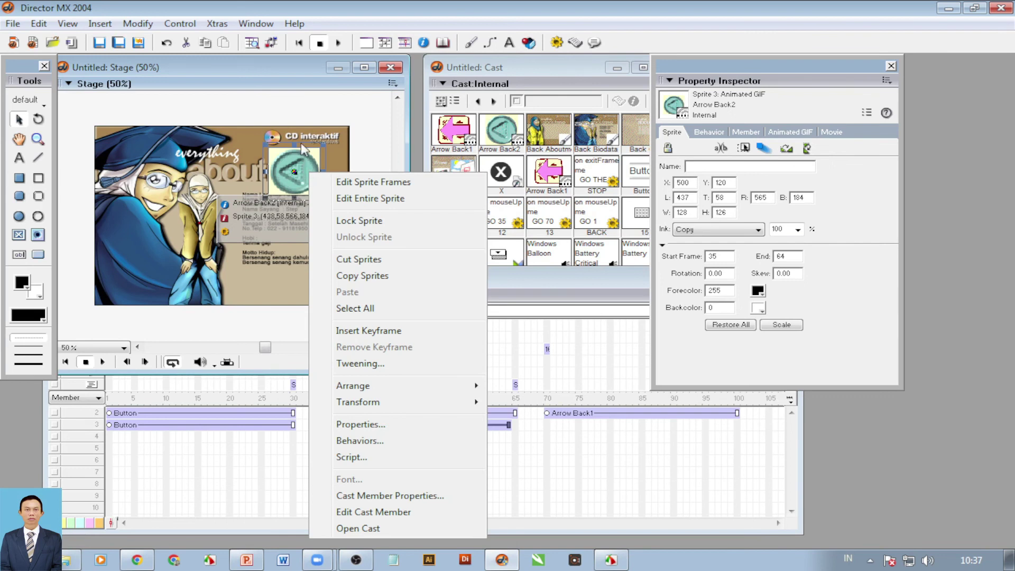
{"action": "left_click", "coordinate": [359, 259]}
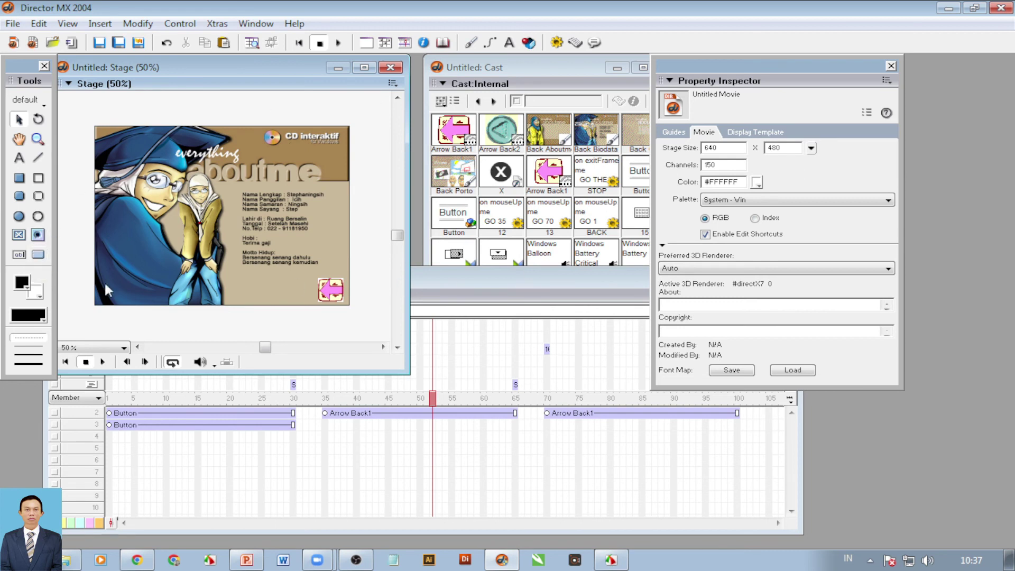
Return to the Back Aboutme page, select the BIODATA button, and look through its Flash component properties
{"action": "left_click", "coordinate": [40, 254]}
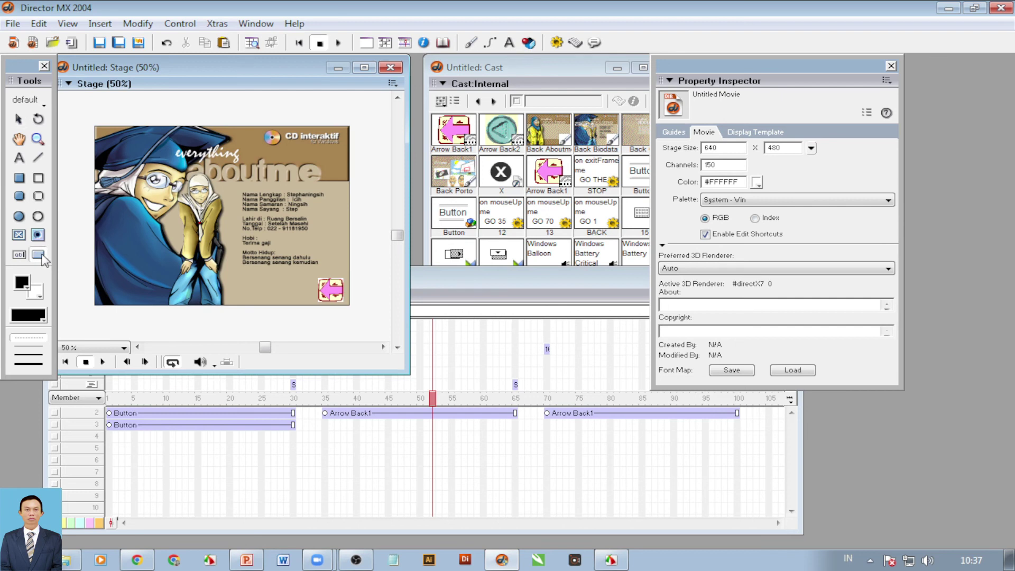
{"action": "left_click_drag", "start_coordinate": [731, 62], "coordinate": [673, 62]}
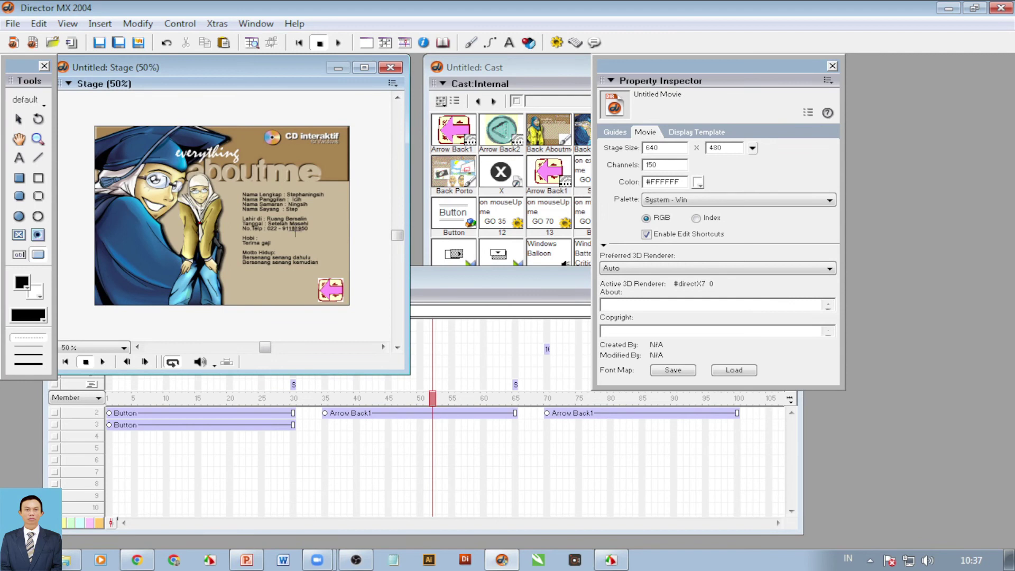
{"action": "left_click", "coordinate": [278, 416]}
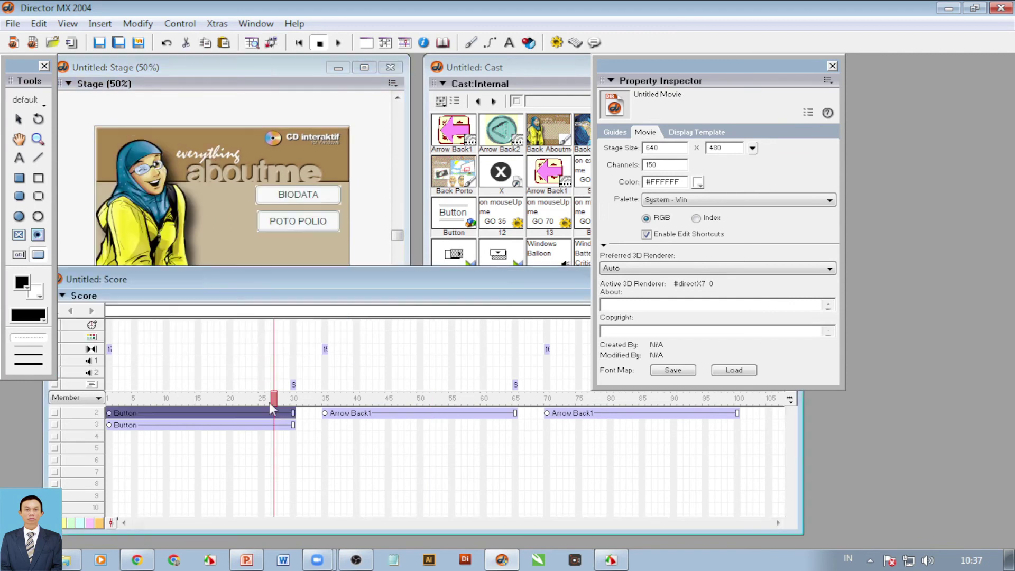
{"action": "left_click", "coordinate": [19, 119]}
{"action": "left_click", "coordinate": [296, 196]}
{"action": "double_click", "coordinate": [297, 196]}
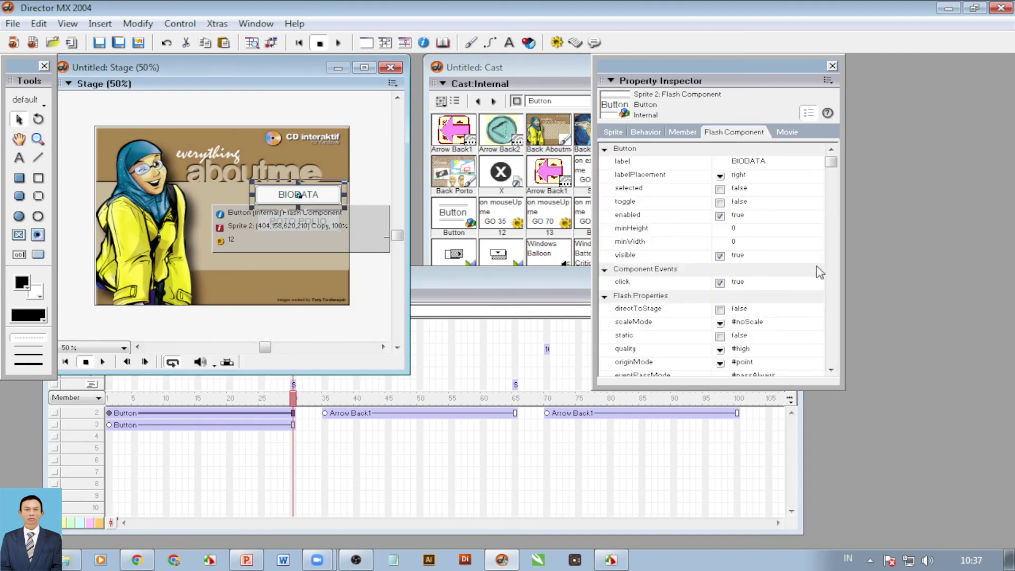
{"action": "left_click", "coordinate": [833, 370]}
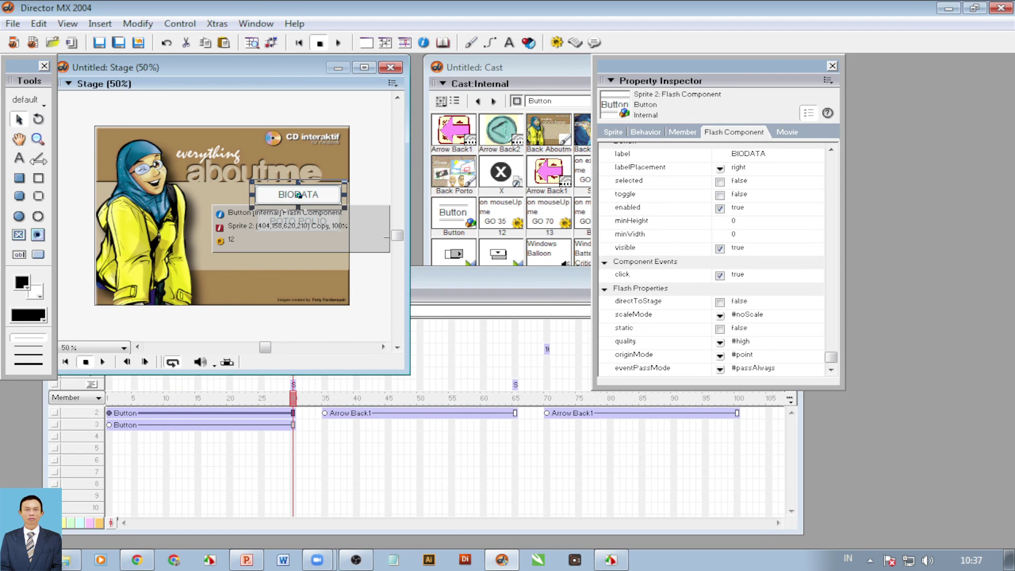
{"action": "left_click", "coordinate": [13, 24]}
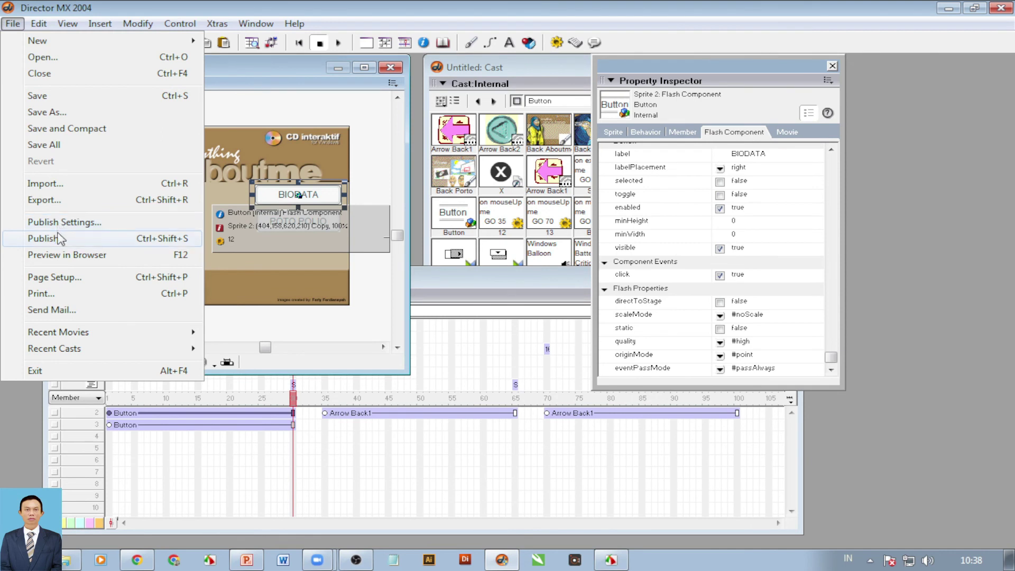
{"action": "left_click", "coordinate": [52, 113]}
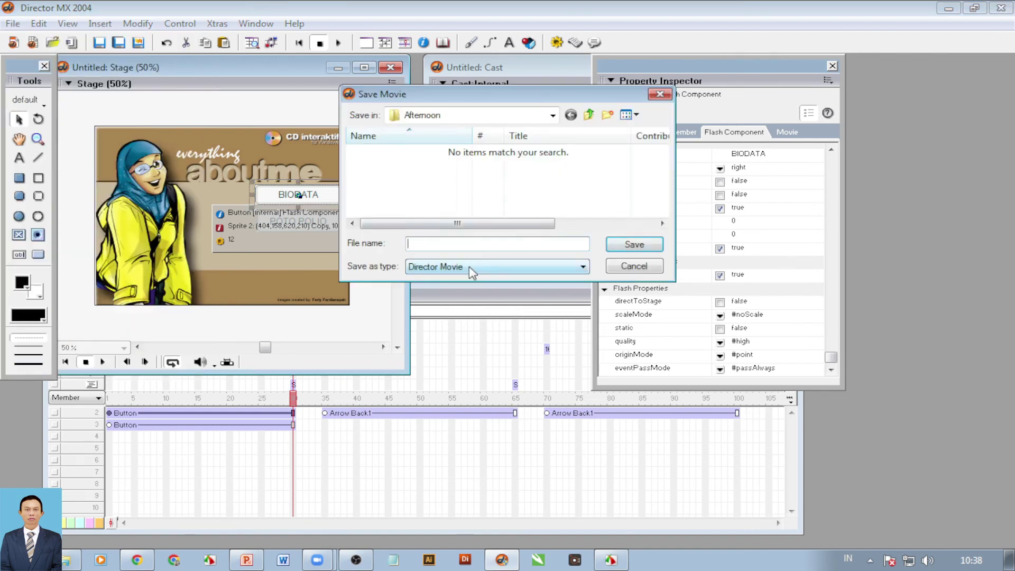
{"action": "left_click", "coordinate": [482, 267]}
{"action": "left_click", "coordinate": [478, 268]}
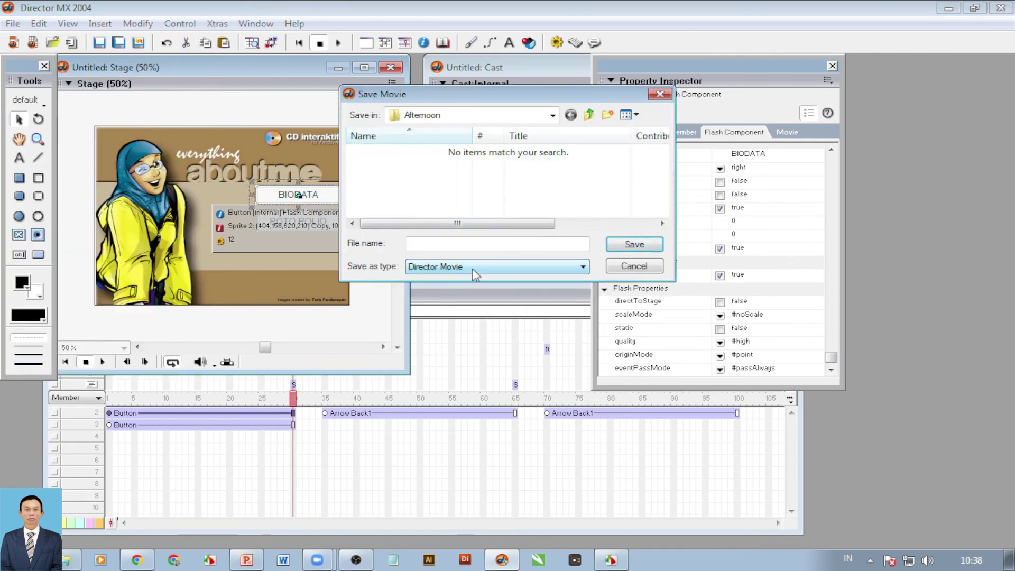
{"action": "left_click", "coordinate": [618, 267]}
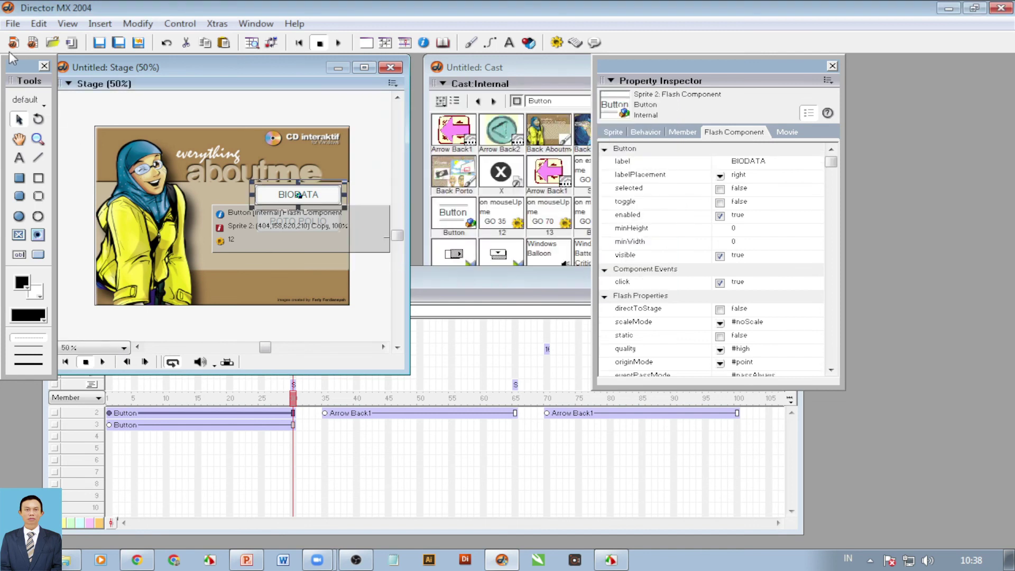
Examine the output formats in the untitled movie's Publish Settings and close them without changes
{"action": "left_click", "coordinate": [13, 24]}
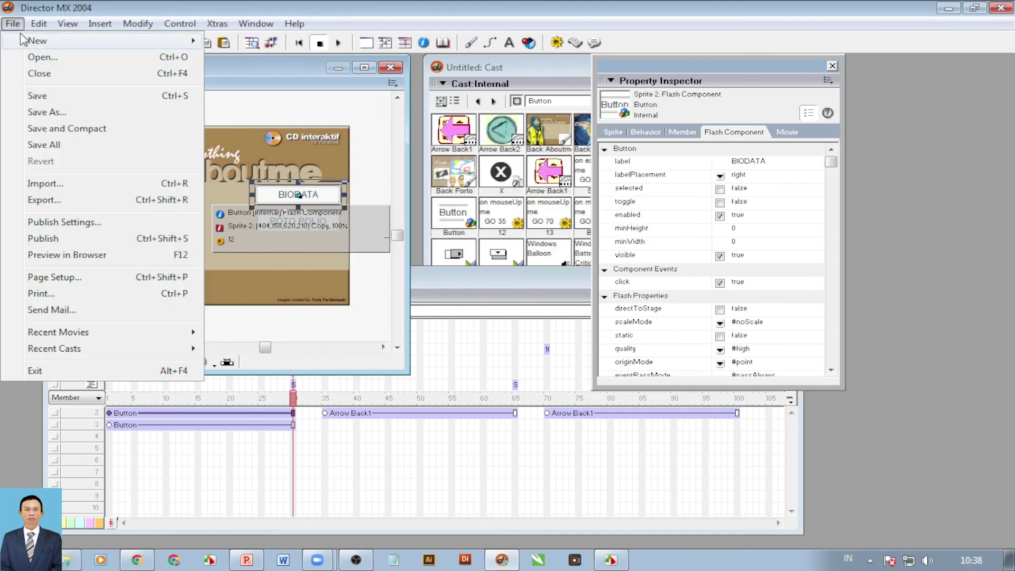
{"action": "left_click", "coordinate": [64, 222]}
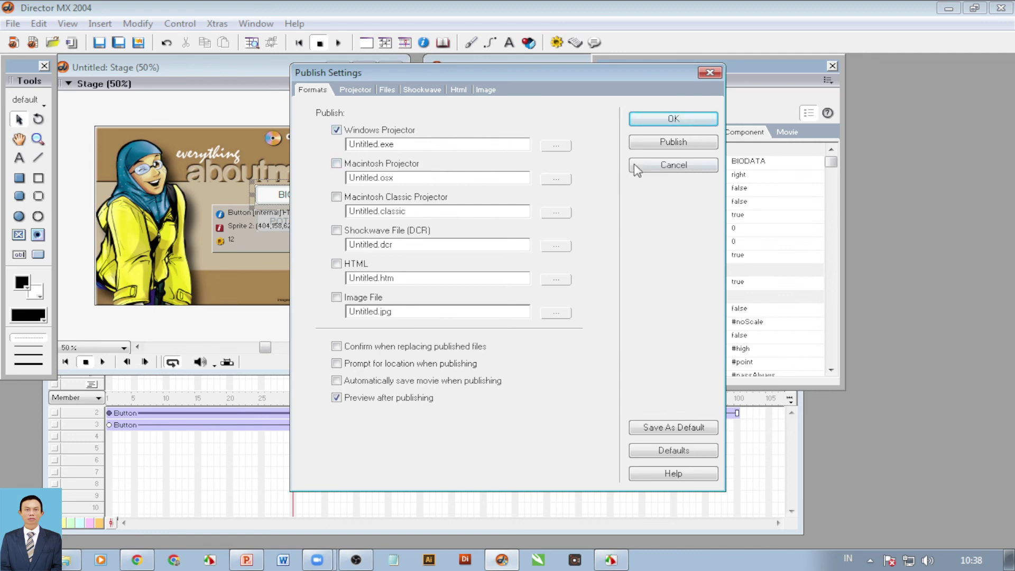
{"action": "left_click", "coordinate": [673, 165]}
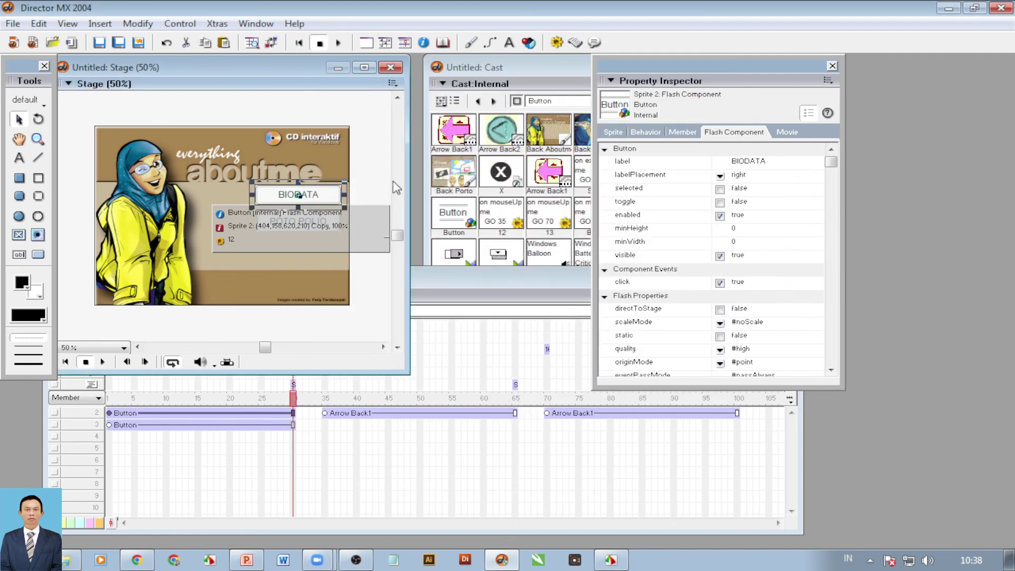
Save the movie as a Director Movie named DEMO in the "####laporan kinerja harian" folder on drive D
{"action": "left_click", "coordinate": [13, 23]}
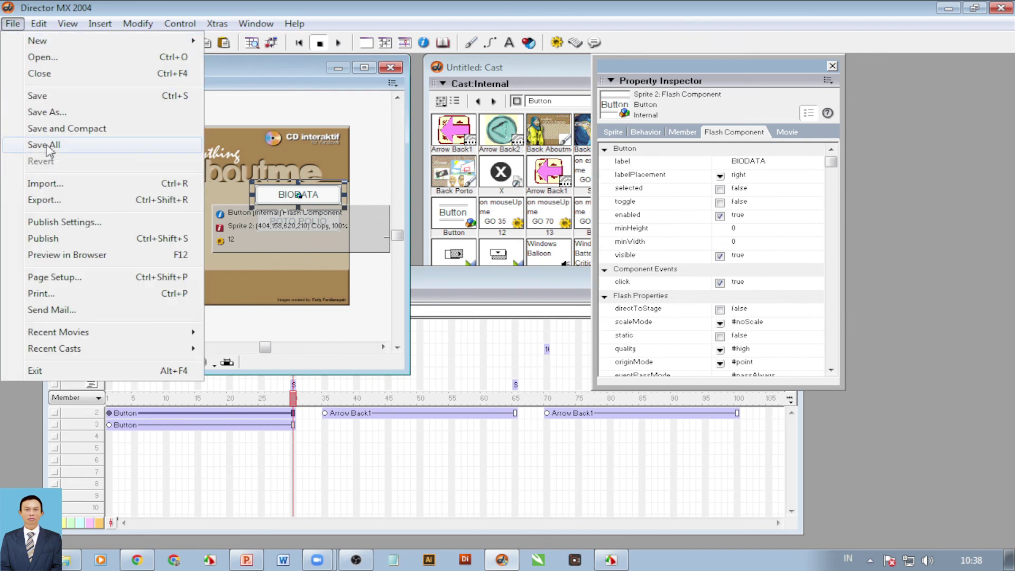
{"action": "left_click", "coordinate": [49, 113]}
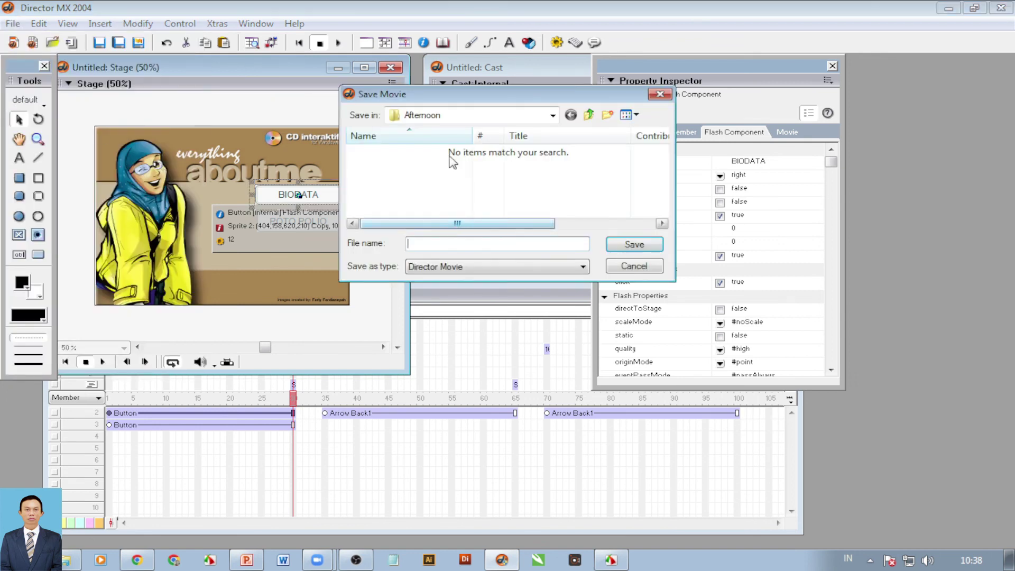
{"action": "left_click", "coordinate": [468, 116]}
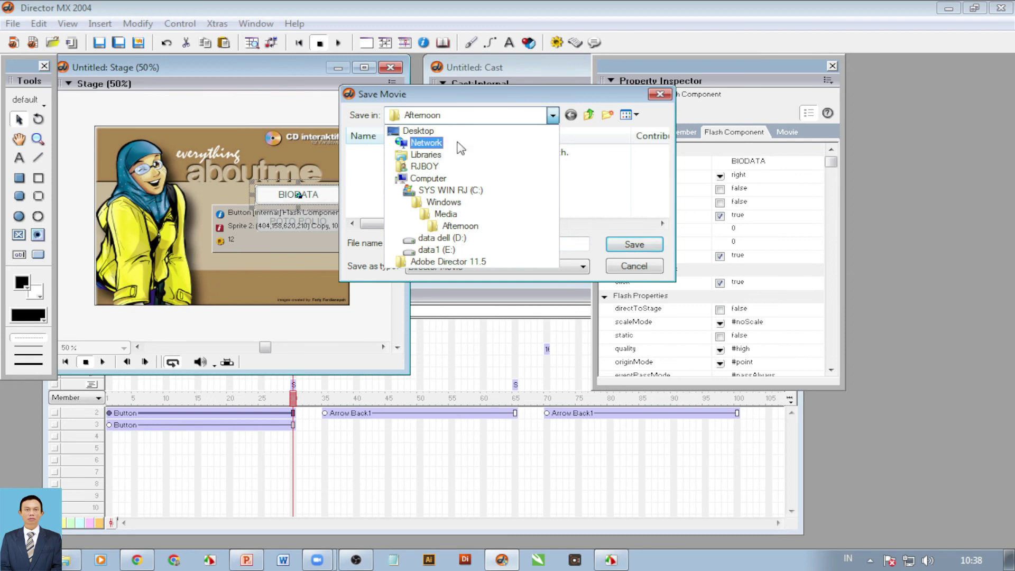
{"action": "left_click", "coordinate": [444, 238]}
{"action": "double_click", "coordinate": [468, 208]}
{"action": "left_click", "coordinate": [453, 242]}
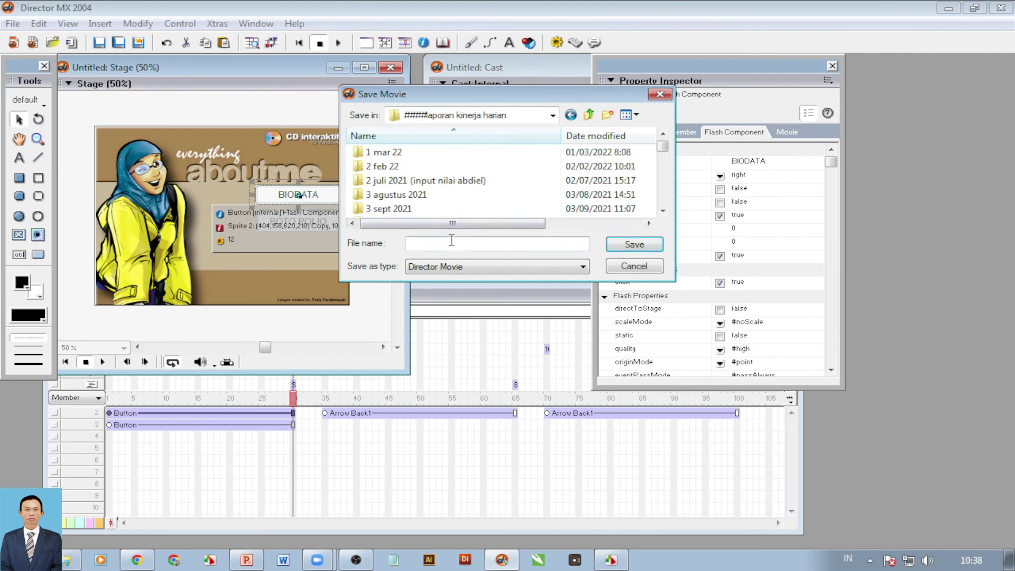
{"action": "type", "text": "DEMO"}
{"action": "left_click", "coordinate": [620, 244]}
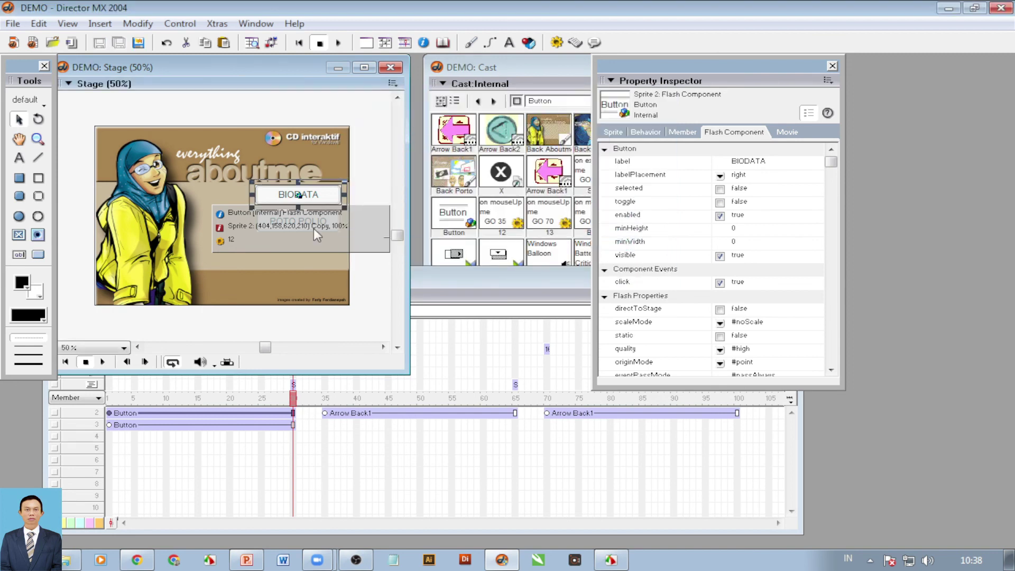
Check the recent movies list and the publish formats for DEMO, leaving the Publish Settings unchanged
{"action": "left_click", "coordinate": [14, 27]}
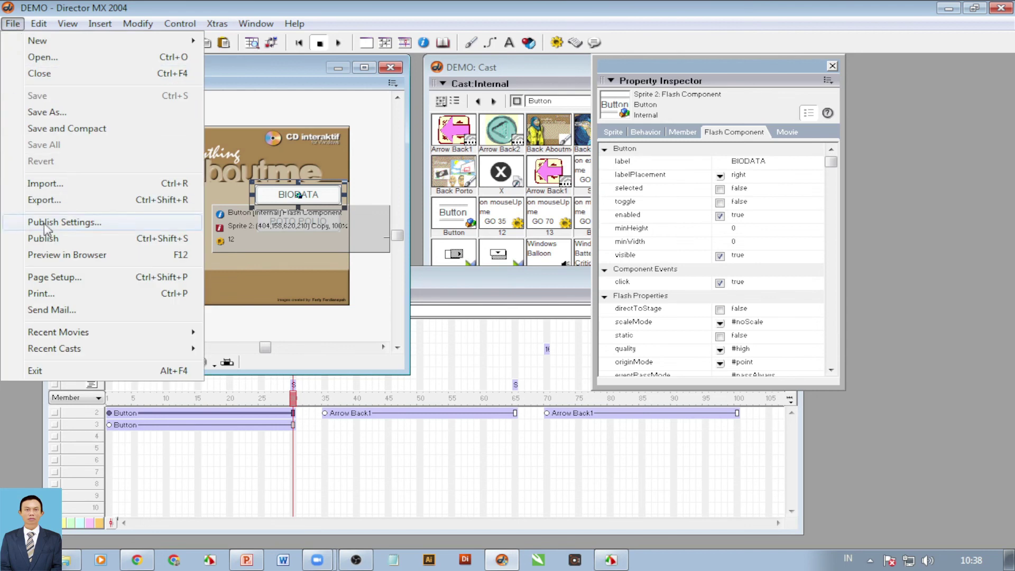
{"action": "mouse_move", "coordinate": [96, 338]}
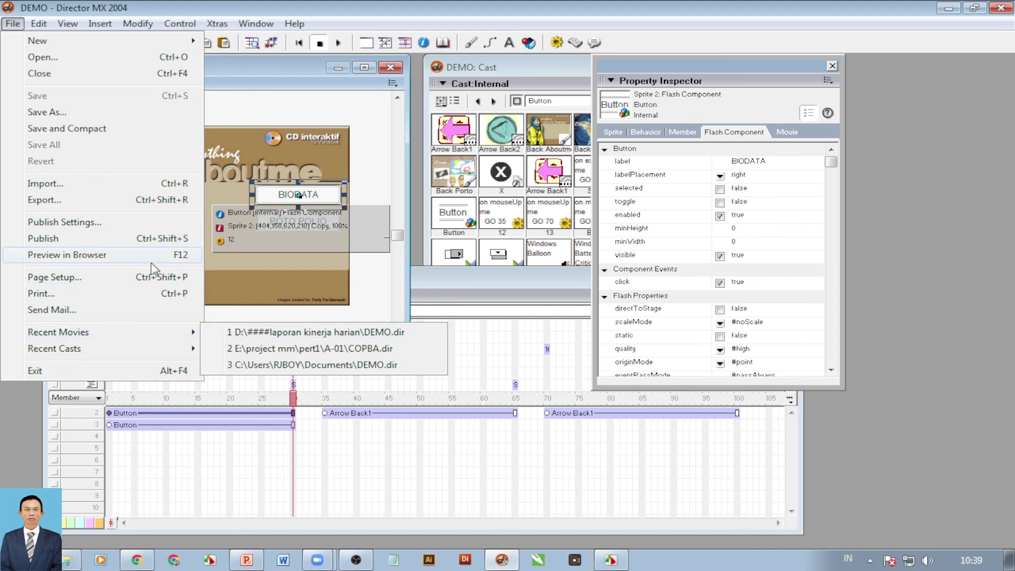
{"action": "left_click", "coordinate": [83, 227]}
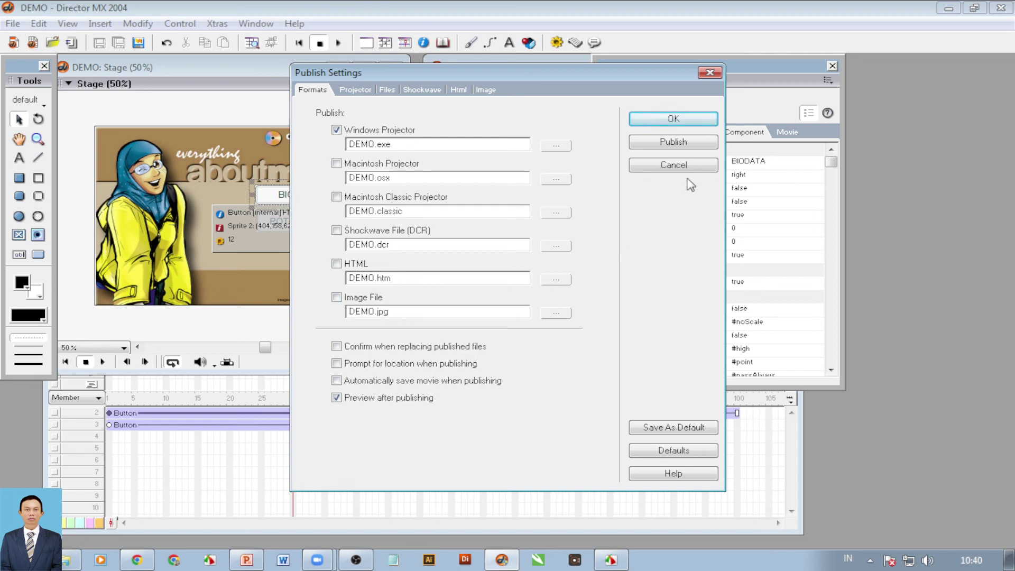
{"action": "left_click", "coordinate": [673, 165]}
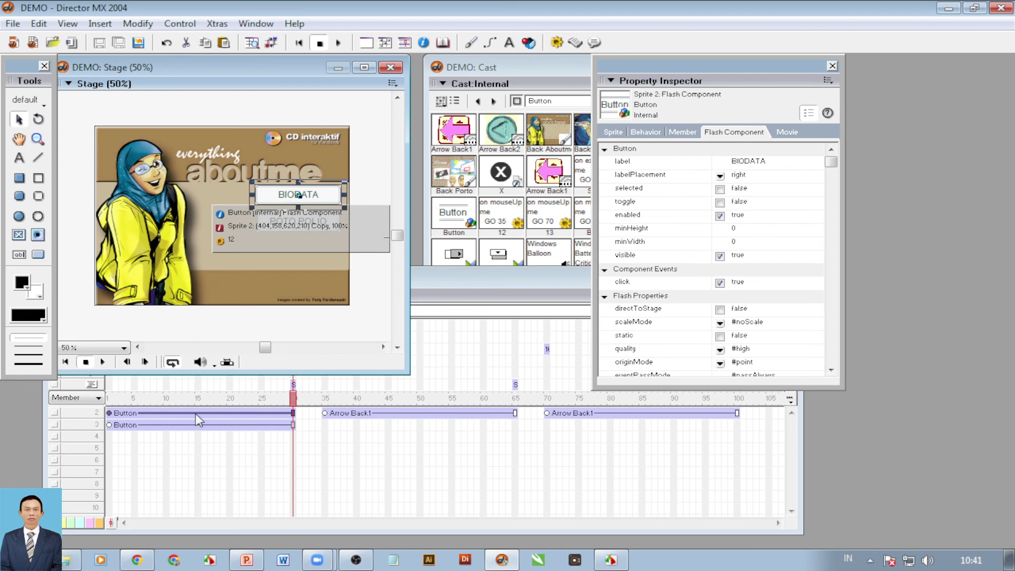
View the sprites in channel 2 for the biodata and portfolio pages, ending on the BIODATA button sprite
{"action": "left_click", "coordinate": [347, 413]}
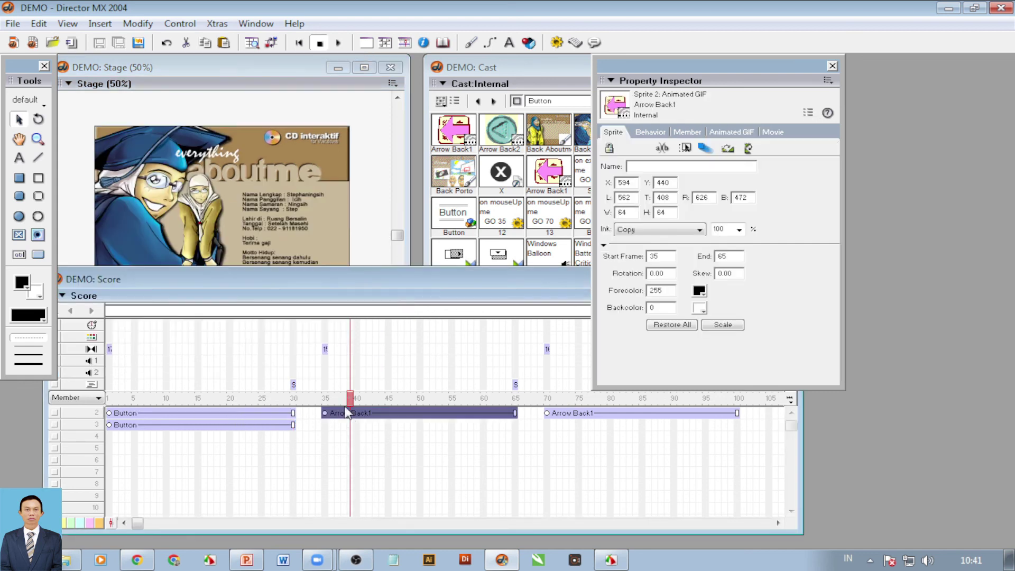
{"action": "left_click", "coordinate": [580, 414]}
{"action": "left_click", "coordinate": [247, 414]}
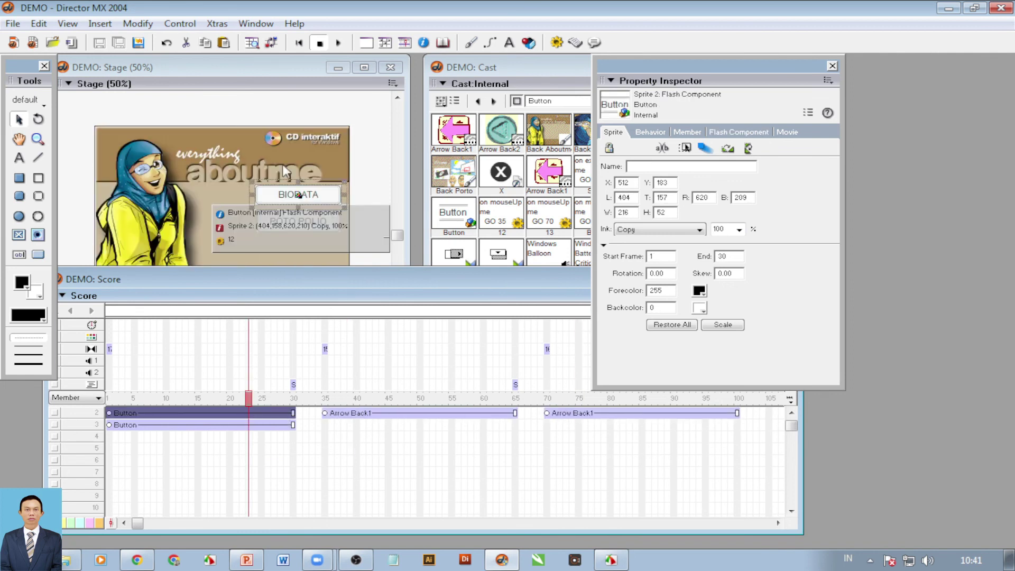